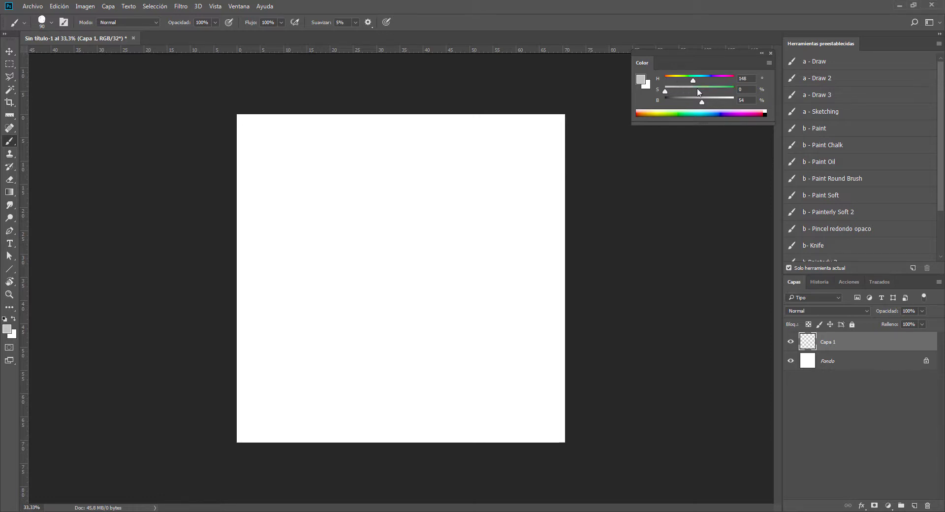
# - Pick a muted blue and choose the enlarged 'b - Paint Round Brush' preset
pyautogui.moveTo(682, 89)
pyautogui.mouseDown()
pyautogui.moveTo(697, 90)
pyautogui.moveTo(674, 79)
pyautogui.moveTo(685, 100)
pyautogui.mouseUp()
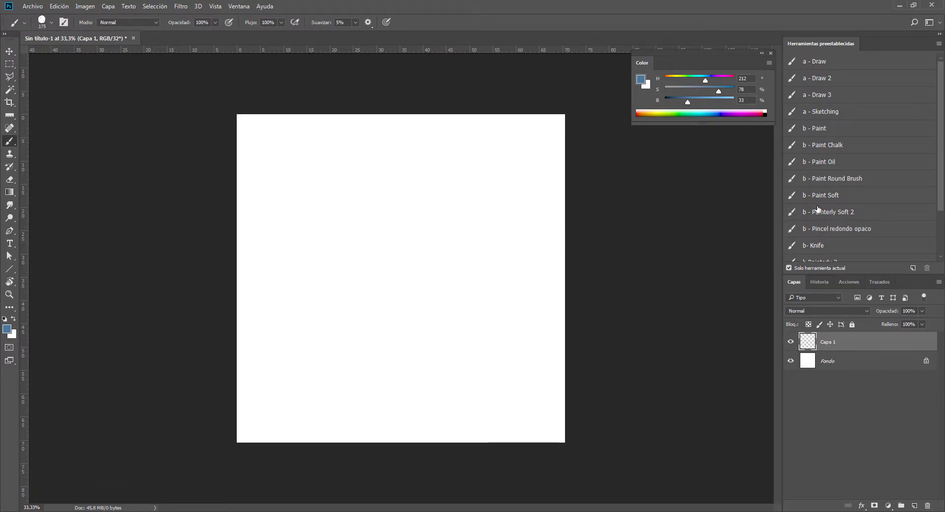
pyautogui.click(838, 180)
pyautogui.press(']')
pyautogui.press(']')
pyautogui.press(']')
# - Paint a soft blue blob near the top and pale translucent swatches below at 33% opacity
pyautogui.moveTo(403, 189)
pyautogui.mouseDown()
pyautogui.moveTo(409, 233)
pyautogui.moveTo(381, 202)
pyautogui.moveTo(398, 234)
pyautogui.moveTo(376, 212)
pyautogui.mouseUp()
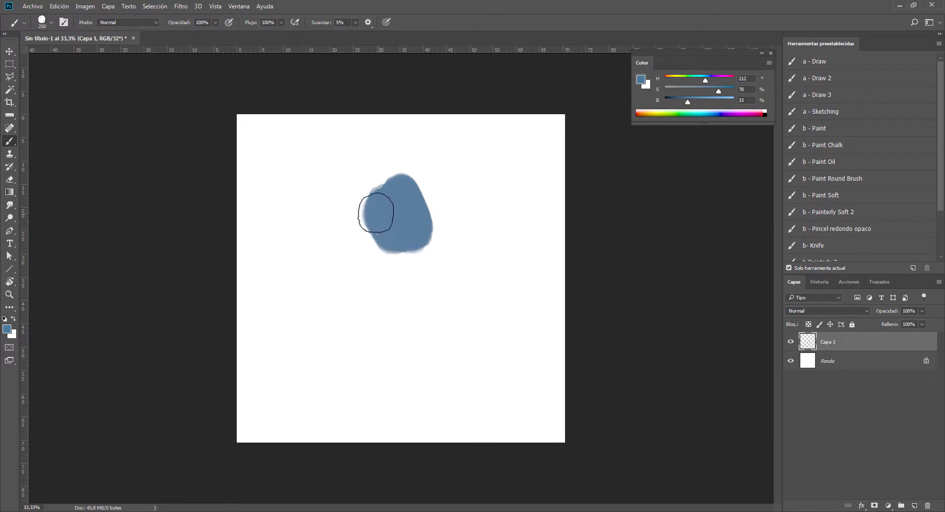
pyautogui.moveTo(422, 189); pyautogui.dragTo(429, 217)
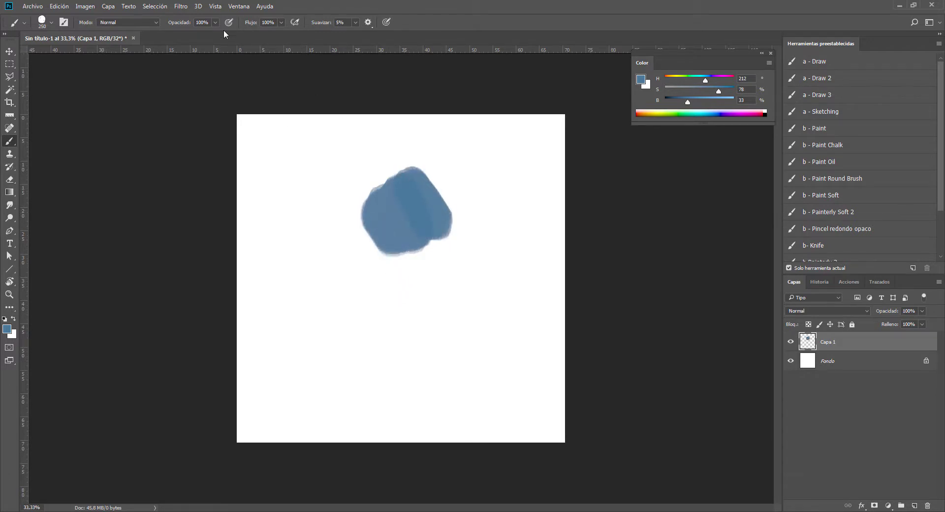
pyautogui.moveTo(326, 267)
pyautogui.mouseDown()
pyautogui.moveTo(308, 232)
pyautogui.moveTo(297, 249)
pyautogui.moveTo(349, 308)
pyautogui.moveTo(318, 256)
pyautogui.moveTo(300, 268)
pyautogui.moveTo(299, 285)
pyautogui.moveTo(304, 245)
pyautogui.moveTo(308, 257)
pyautogui.moveTo(306, 231)
pyautogui.moveTo(295, 231)
pyautogui.moveTo(301, 306)
pyautogui.moveTo(331, 305)
pyautogui.moveTo(340, 279)
pyautogui.moveTo(300, 305)
pyautogui.moveTo(318, 241)
pyautogui.moveTo(325, 286)
pyautogui.moveTo(354, 320)
pyautogui.moveTo(397, 321)
pyautogui.moveTo(392, 352)
pyautogui.moveTo(403, 331)
pyautogui.moveTo(403, 356)
pyautogui.moveTo(401, 339)
pyautogui.moveTo(413, 335)
pyautogui.moveTo(418, 361)
pyautogui.moveTo(401, 337)
pyautogui.moveTo(410, 323)
pyautogui.moveTo(415, 352)
pyautogui.mouseUp()
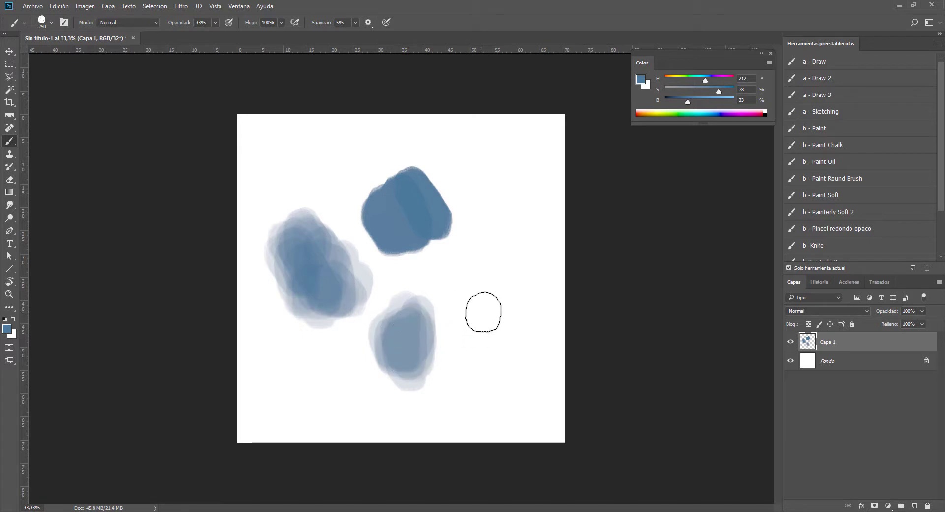
pyautogui.moveTo(483, 312)
pyautogui.mouseDown()
pyautogui.moveTo(486, 328)
pyautogui.moveTo(487, 309)
pyautogui.moveTo(491, 331)
pyautogui.moveTo(474, 310)
pyautogui.moveTo(510, 331)
pyautogui.mouseUp()
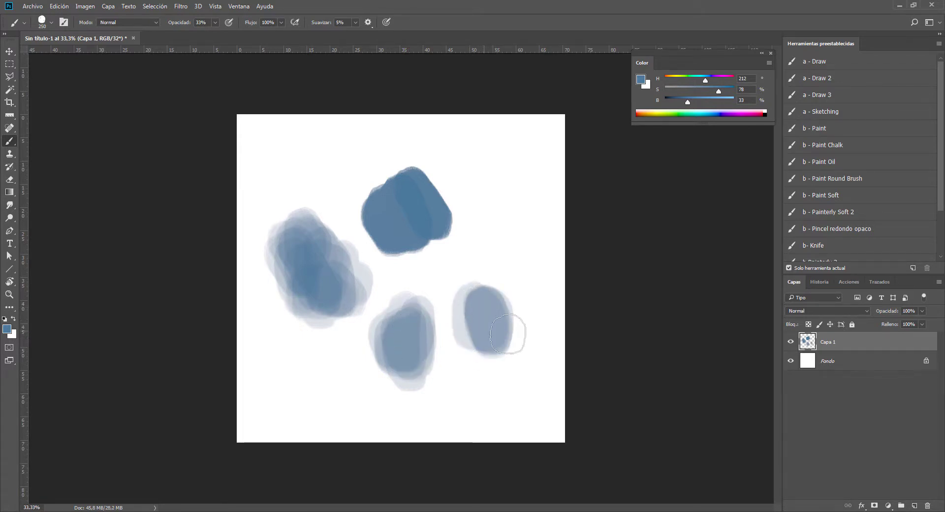
# - Raise brush opacity to 100% and paint solid blue blobs at upper right and upper left
pyautogui.click(215, 22)
pyautogui.moveTo(244, 34); pyautogui.dragTo(250, 34)
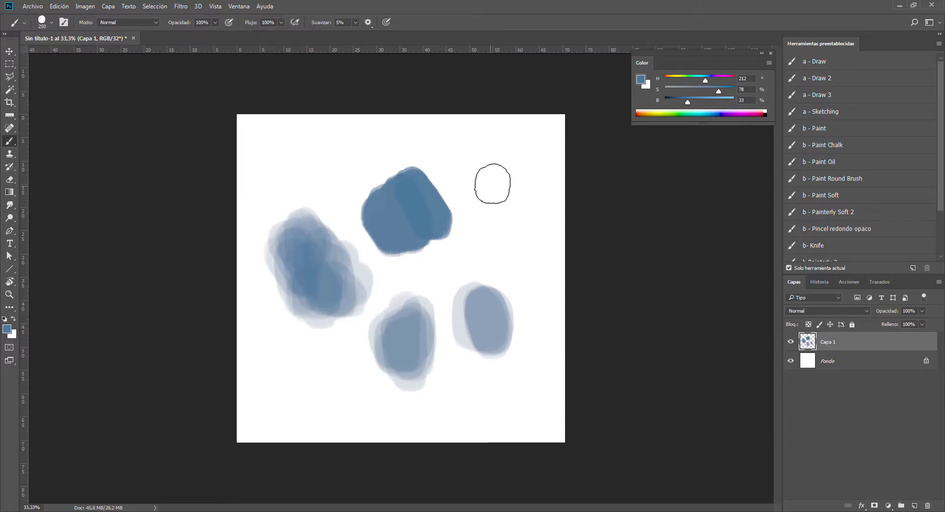
pyautogui.moveTo(492, 186)
pyautogui.mouseDown()
pyautogui.moveTo(491, 164)
pyautogui.moveTo(514, 212)
pyautogui.moveTo(487, 167)
pyautogui.moveTo(502, 222)
pyautogui.moveTo(464, 175)
pyautogui.moveTo(489, 221)
pyautogui.moveTo(445, 236)
pyautogui.moveTo(449, 189)
pyautogui.moveTo(462, 232)
pyautogui.mouseUp()
pyautogui.moveTo(366, 163)
pyautogui.mouseDown()
pyautogui.moveTo(361, 173)
pyautogui.moveTo(323, 148)
pyautogui.moveTo(328, 171)
pyautogui.mouseUp()
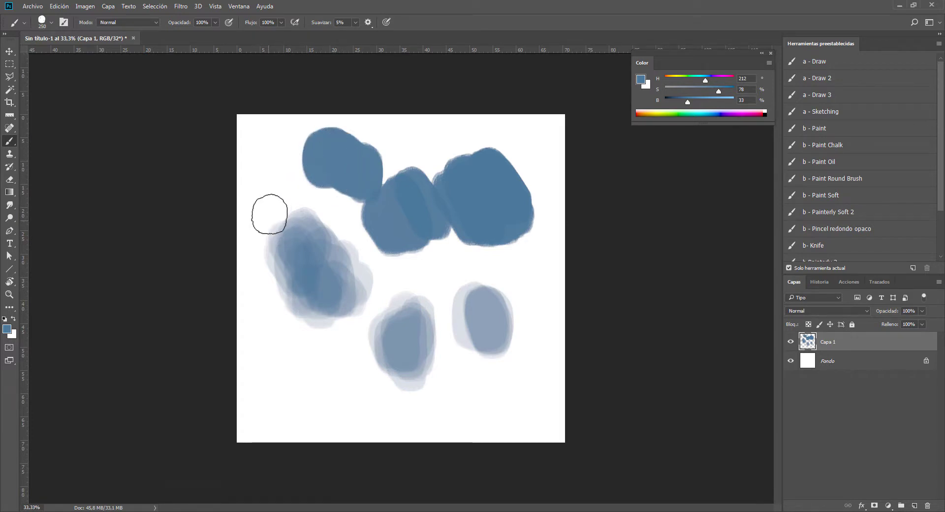
# - Zoom in on the upper blobs and extend the upper-left blob's top and left edges
pyautogui.hotkey('ctrl', '+')
pyautogui.hotkey('ctrl', '+')
pyautogui.moveTo(259, 180); pyautogui.dragTo(320, 312)
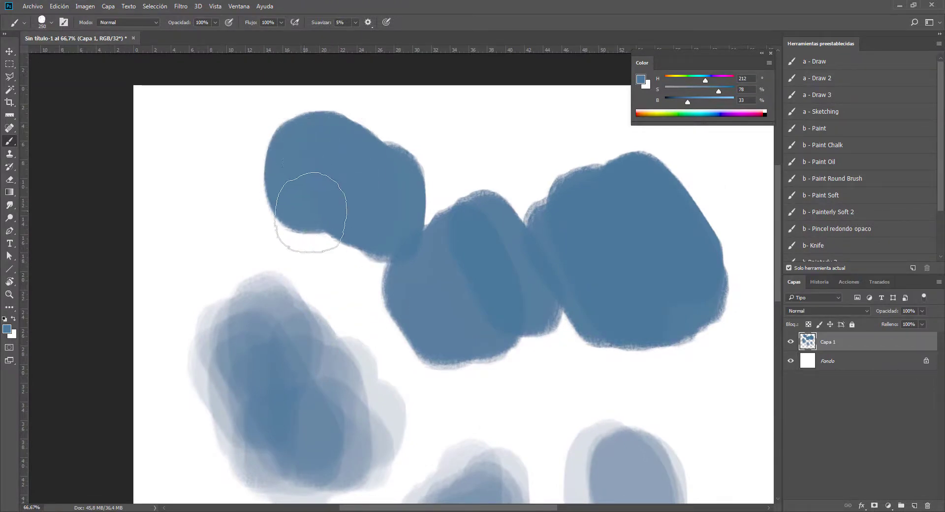
pyautogui.moveTo(308, 181)
pyautogui.mouseDown()
pyautogui.moveTo(298, 152)
pyautogui.moveTo(362, 205)
pyautogui.moveTo(342, 249)
pyautogui.moveTo(350, 217)
pyautogui.moveTo(294, 186)
pyautogui.moveTo(400, 228)
pyautogui.mouseUp()
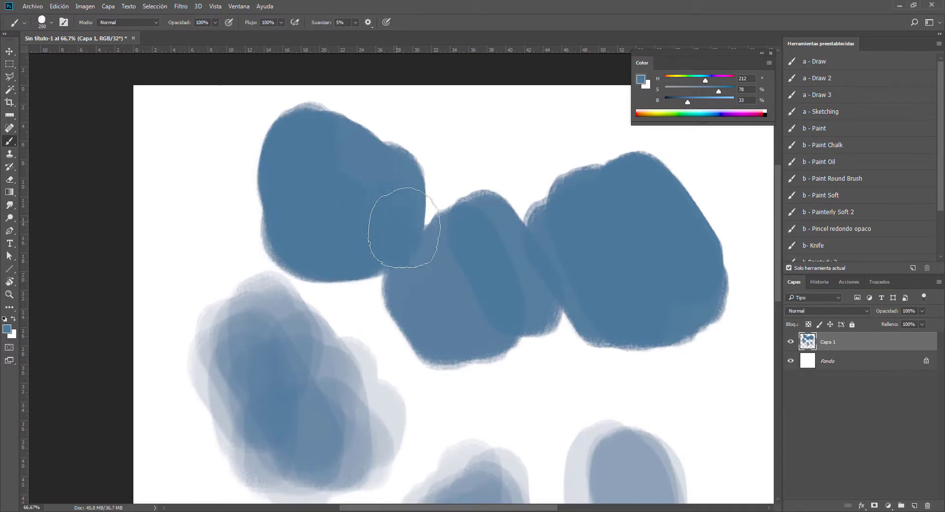
pyautogui.scroll(-3, 453, 270)
pyautogui.scroll(2, 502, 287)
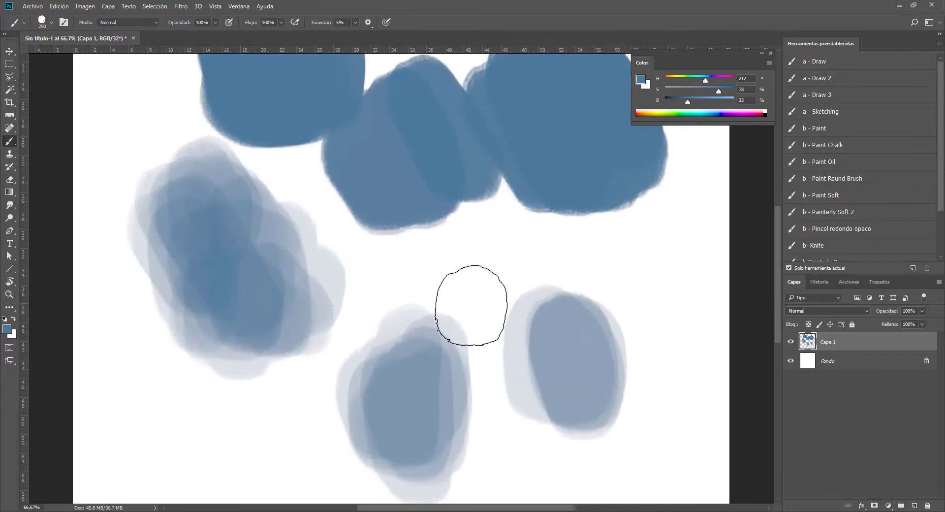
# - With a smaller brush, paint a small blue blob between the upper shapes
pyautogui.press('[')
pyautogui.press('[')
pyautogui.press('[')
pyautogui.press('[')
pyautogui.press('[')
pyautogui.click(484, 258)
pyautogui.moveTo(480, 271)
pyautogui.mouseDown()
pyautogui.moveTo(521, 266)
pyautogui.moveTo(531, 238)
pyautogui.moveTo(480, 264)
pyautogui.moveTo(460, 295)
pyautogui.mouseUp()
# - Enlarge the brush and paint a wide diagonal blue band plus a bottom-right blob
pyautogui.scroll(-2, 498, 354)
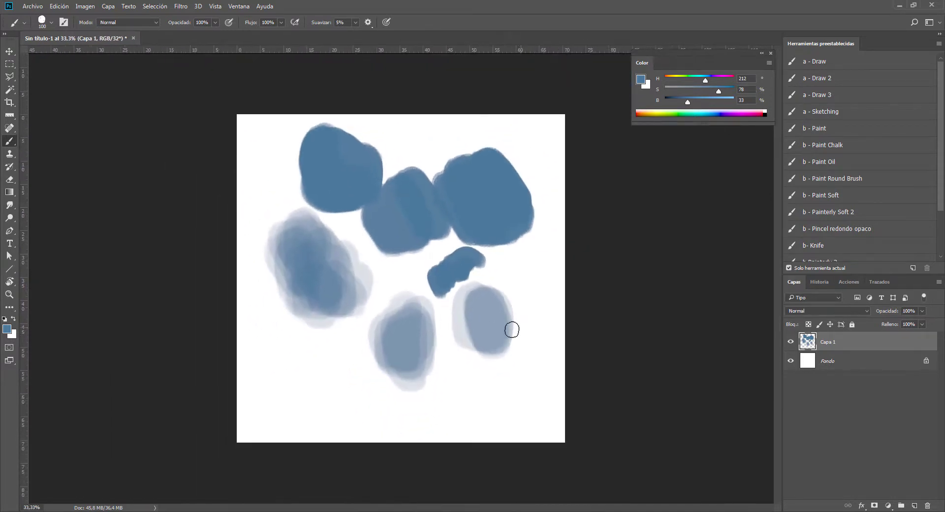
pyautogui.press(']')
pyautogui.moveTo(530, 291)
pyautogui.mouseDown()
pyautogui.moveTo(537, 274)
pyautogui.moveTo(521, 255)
pyautogui.moveTo(506, 320)
pyautogui.moveTo(489, 339)
pyautogui.moveTo(453, 342)
pyautogui.moveTo(420, 326)
pyautogui.moveTo(404, 373)
pyautogui.moveTo(354, 391)
pyautogui.moveTo(305, 354)
pyautogui.moveTo(300, 379)
pyautogui.mouseUp()
pyautogui.moveTo(533, 392)
pyautogui.mouseDown()
pyautogui.moveTo(532, 400)
pyautogui.moveTo(494, 386)
pyautogui.mouseUp()
# - Clear the painted layer, sketch a thin line near the top, and paint a lighter blue blob
pyautogui.click(928, 505)
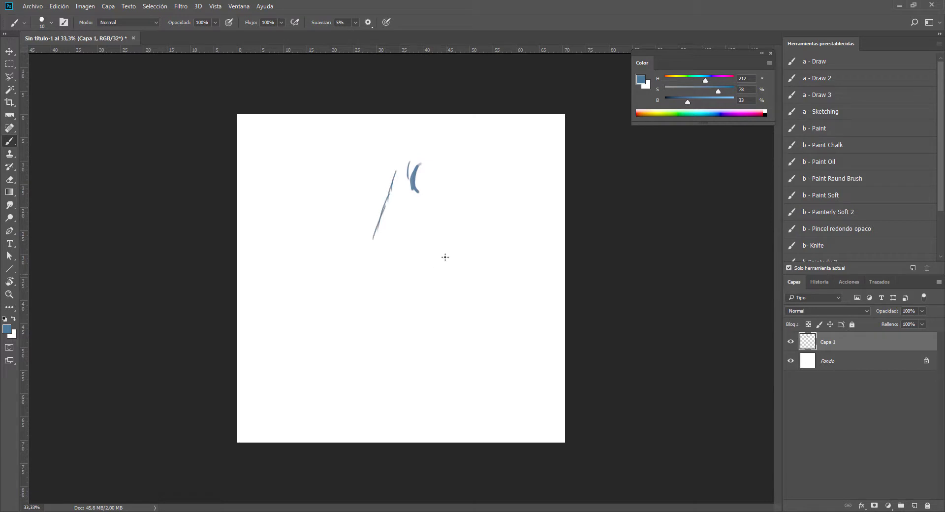
pyautogui.moveTo(410, 209); pyautogui.dragTo(408, 199)
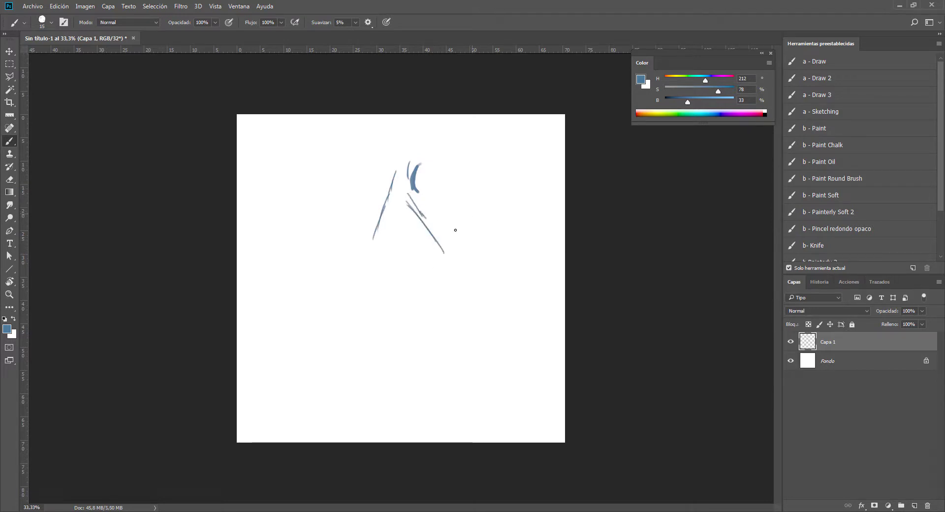
pyautogui.moveTo(485, 259); pyautogui.dragTo(437, 238)
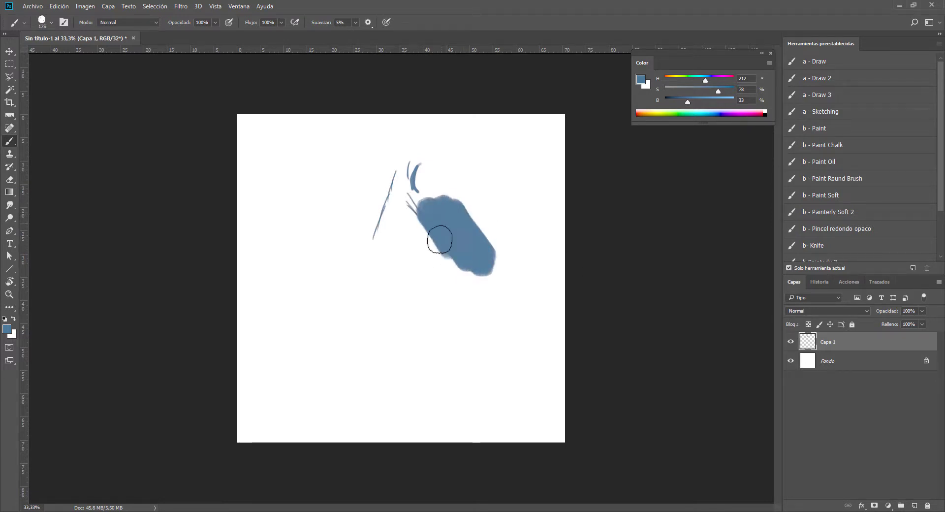
# - Darken the colour to navy (B 11) and paint navy blobs at left, upper left and upper right
pyautogui.moveTo(687, 101); pyautogui.dragTo(672, 105)
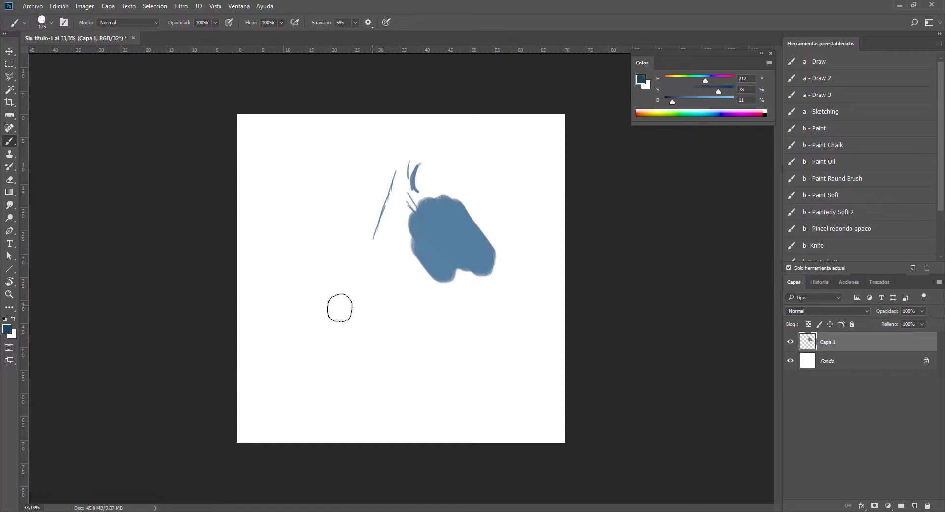
pyautogui.moveTo(397, 294); pyautogui.dragTo(354, 280)
pyautogui.moveTo(316, 202)
pyautogui.mouseDown()
pyautogui.moveTo(326, 241)
pyautogui.moveTo(315, 162)
pyautogui.moveTo(310, 187)
pyautogui.mouseUp()
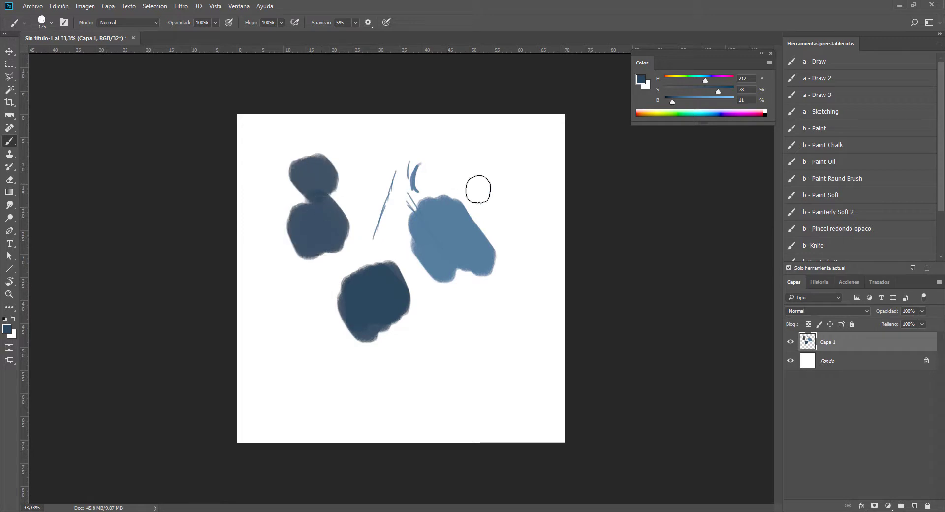
pyautogui.moveTo(504, 170)
pyautogui.mouseDown()
pyautogui.moveTo(507, 182)
pyautogui.moveTo(492, 197)
pyautogui.mouseUp()
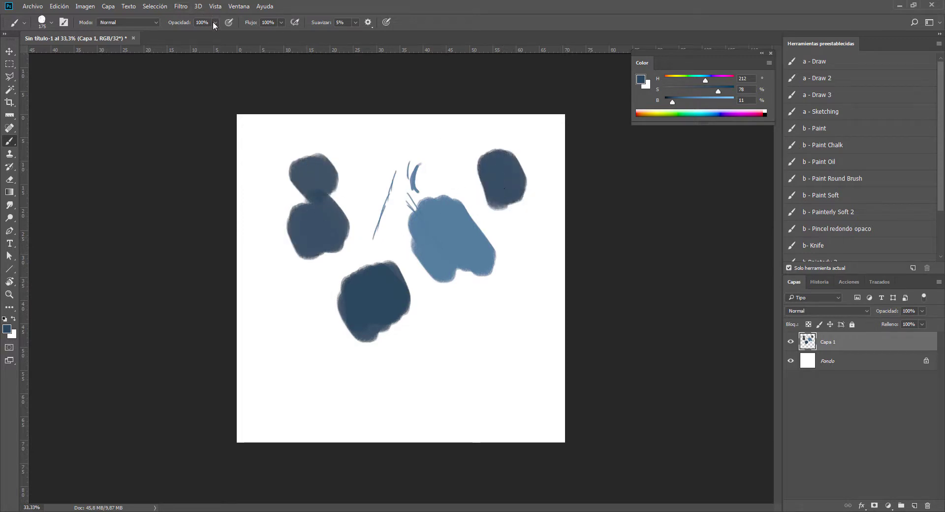
# - Paint a translucent grey patch behind the sketch lines and a pale grey spot at lower right
pyautogui.moveTo(380, 172)
pyautogui.mouseDown()
pyautogui.moveTo(422, 169)
pyautogui.moveTo(382, 152)
pyautogui.moveTo(420, 152)
pyautogui.moveTo(385, 153)
pyautogui.moveTo(371, 166)
pyautogui.moveTo(378, 152)
pyautogui.moveTo(419, 175)
pyautogui.moveTo(382, 212)
pyautogui.mouseUp()
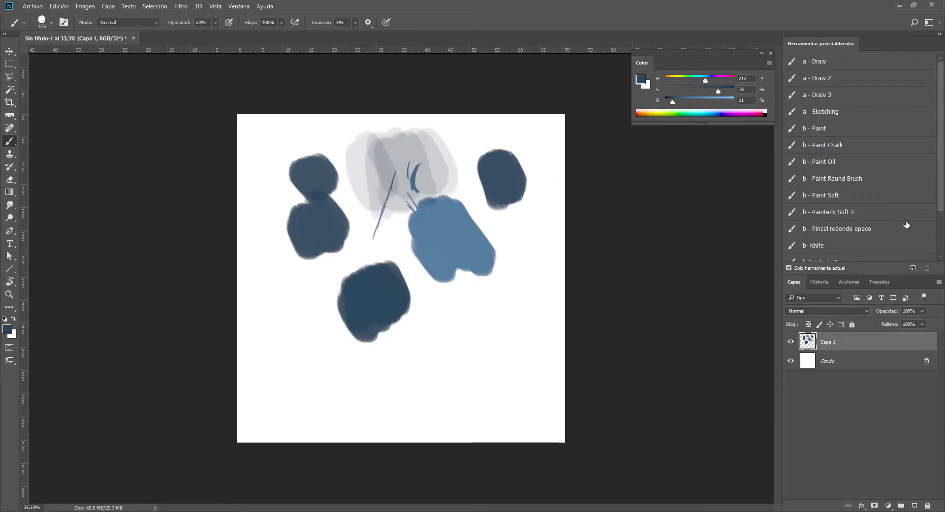
pyautogui.moveTo(939, 200); pyautogui.dragTo(938, 252)
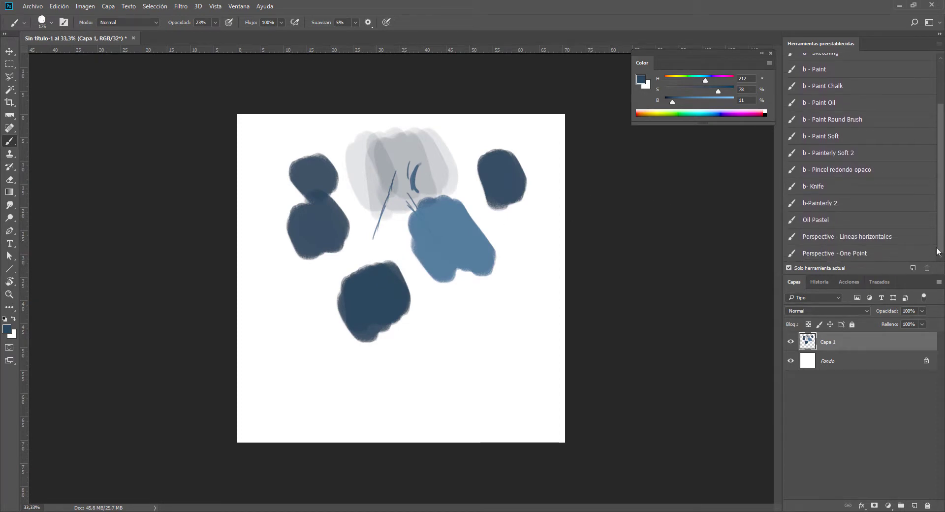
pyautogui.scroll(2, 936, 252)
pyautogui.scroll(2, 936, 252)
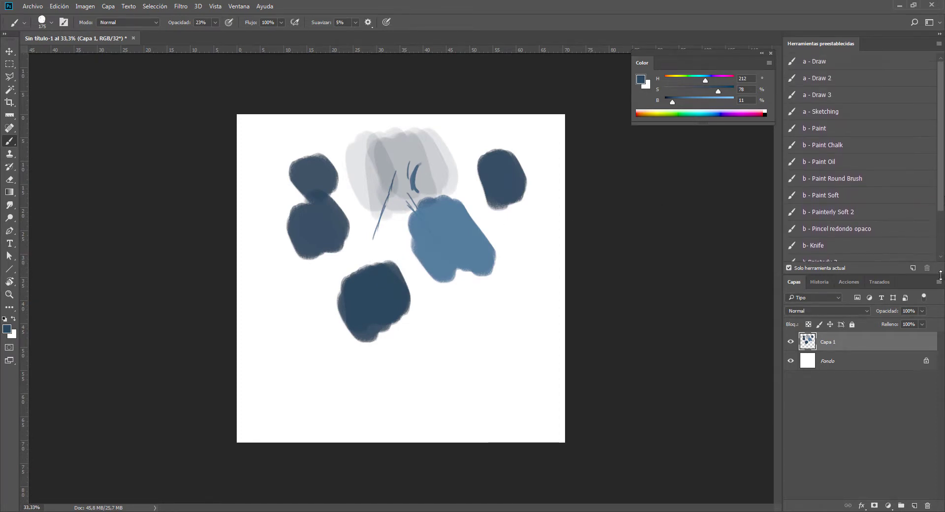
pyautogui.click(505, 307)
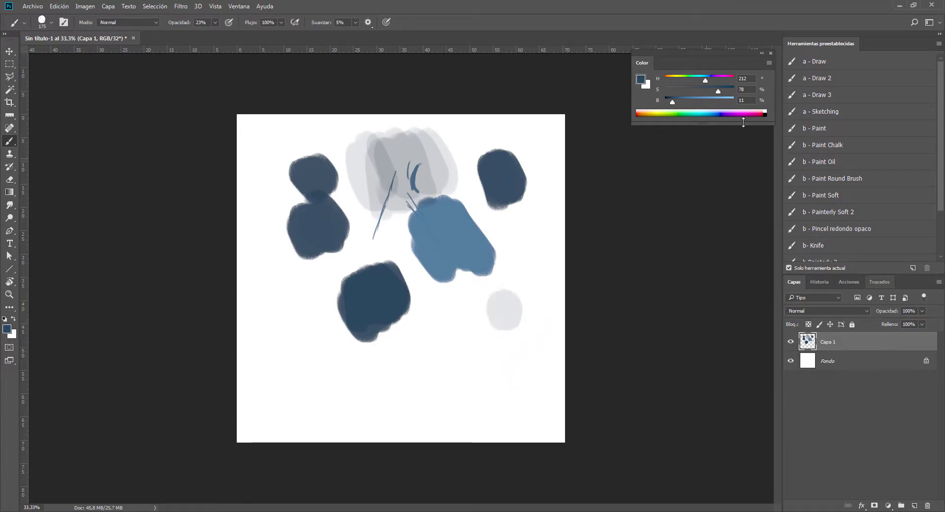
# - At full opacity with a much larger brush, build a large navy blob at the bottom centre
pyautogui.press('0')
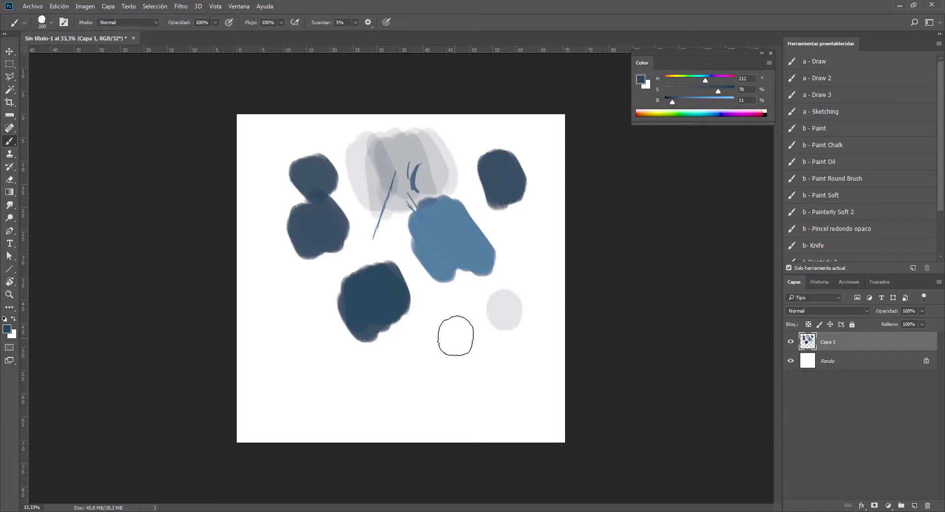
pyautogui.press(']')
pyautogui.press(']')
pyautogui.press(']')
pyautogui.click(460, 341)
pyautogui.moveTo(460, 341); pyautogui.dragTo(453, 327)
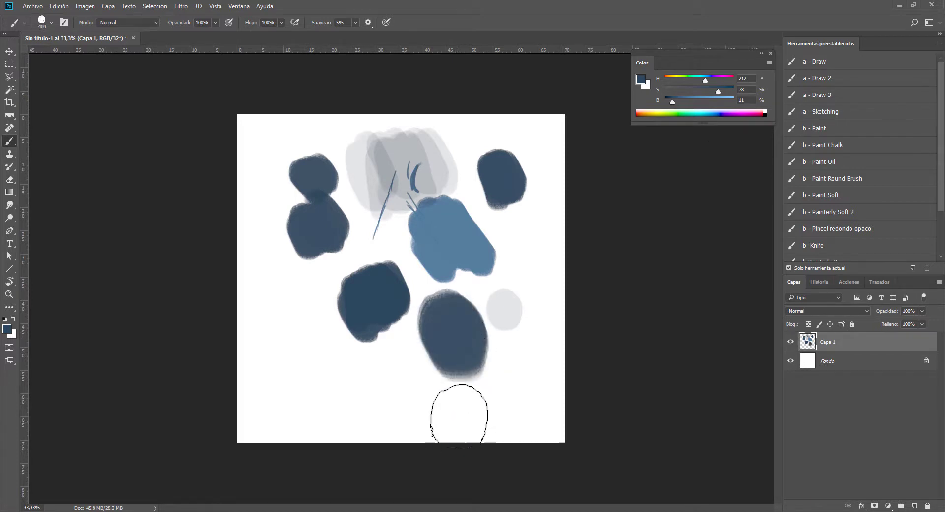
pyautogui.moveTo(456, 374)
pyautogui.mouseDown()
pyautogui.moveTo(449, 341)
pyautogui.moveTo(454, 369)
pyautogui.mouseUp()
# - Paint navy blobs on the left side and along the bottom, then briefly hide the layer to check it
pyautogui.press('[')
pyautogui.press('[')
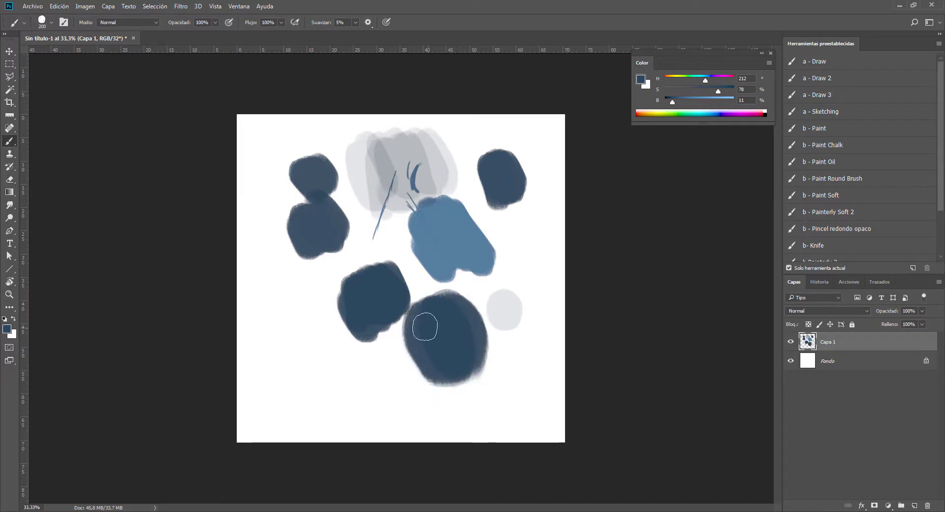
pyautogui.press(']')
pyautogui.press(']')
pyautogui.press(']')
pyautogui.moveTo(300, 305)
pyautogui.mouseDown()
pyautogui.moveTo(285, 300)
pyautogui.moveTo(312, 312)
pyautogui.moveTo(305, 306)
pyautogui.moveTo(309, 325)
pyautogui.mouseUp()
pyautogui.moveTo(320, 400); pyautogui.dragTo(331, 376)
pyautogui.moveTo(404, 401)
pyautogui.mouseDown()
pyautogui.moveTo(400, 384)
pyautogui.moveTo(404, 413)
pyautogui.mouseUp()
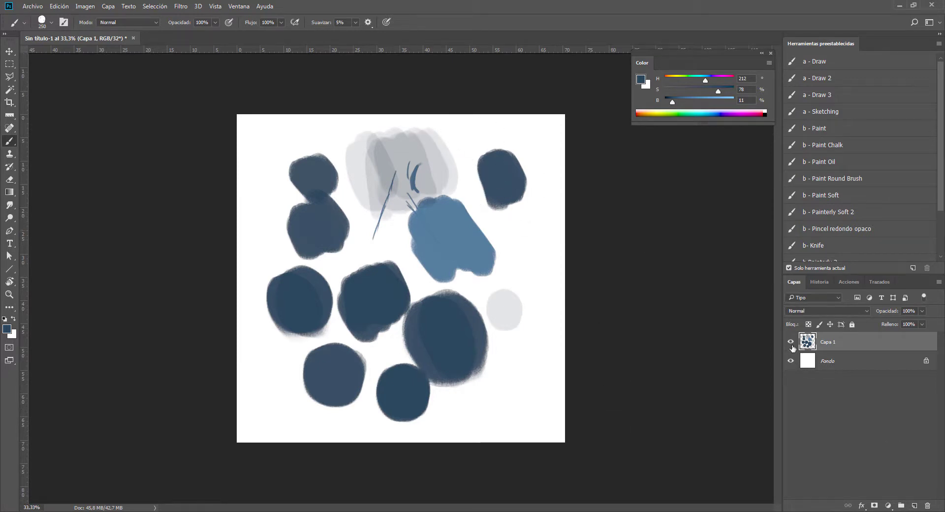
pyautogui.click(791, 342)
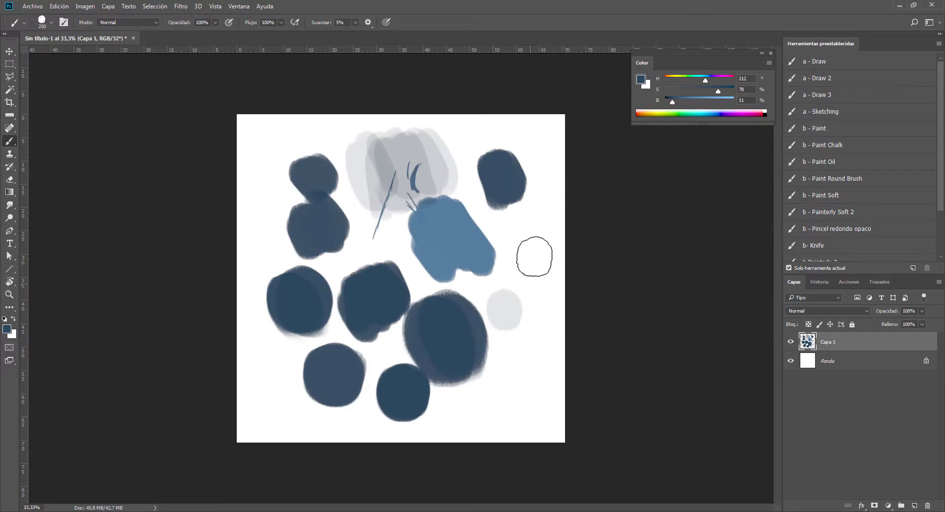
pyautogui.press('[')
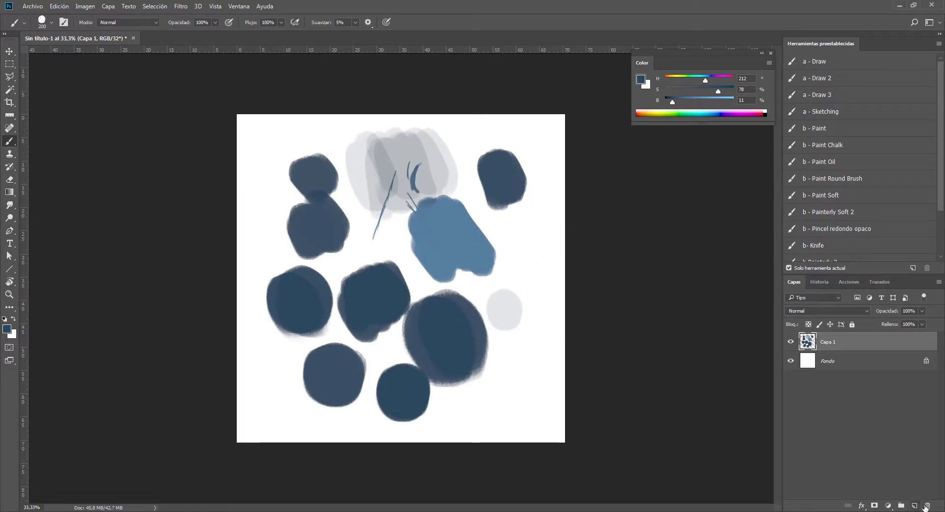
# - Clear the canvas, readjust the brush size, and lay down a first blue-grey stroke
pyautogui.click(927, 505)
pyautogui.press(']')
pyautogui.press('[')
pyautogui.press('[')
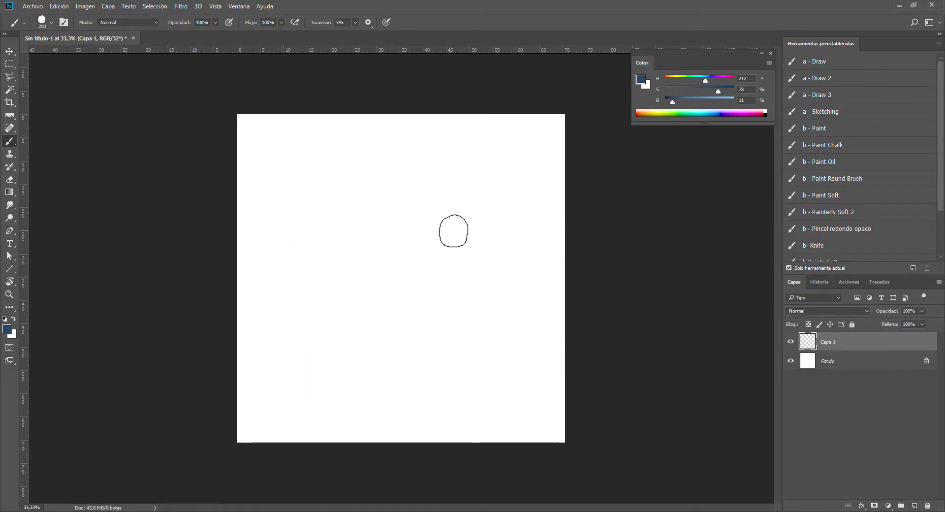
pyautogui.press('[')
pyautogui.press('[')
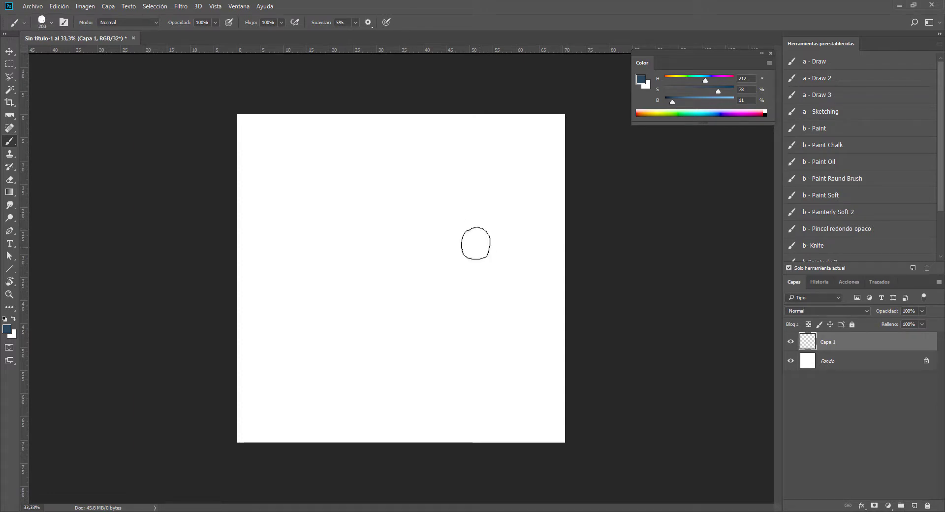
pyautogui.press(']')
pyautogui.moveTo(469, 228)
pyautogui.mouseDown()
pyautogui.moveTo(435, 224)
pyautogui.moveTo(428, 238)
pyautogui.moveTo(471, 242)
pyautogui.mouseUp()
# - Extend the stroke into one wide dark-blue blob with a lobe at its lower right
pyautogui.moveTo(491, 232); pyautogui.dragTo(527, 229)
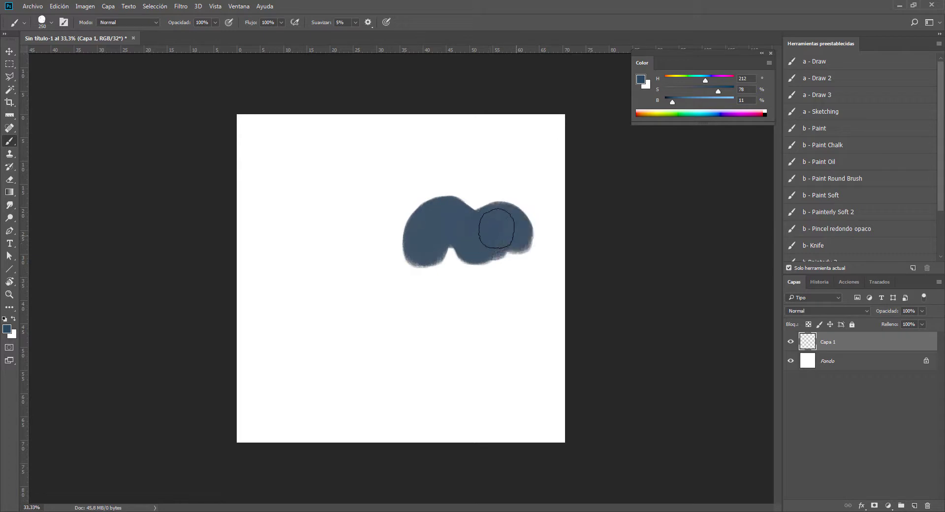
pyautogui.moveTo(402, 226)
pyautogui.mouseDown()
pyautogui.moveTo(412, 223)
pyautogui.moveTo(400, 217)
pyautogui.moveTo(408, 244)
pyautogui.moveTo(379, 243)
pyautogui.moveTo(391, 251)
pyautogui.moveTo(380, 228)
pyautogui.moveTo(379, 249)
pyautogui.mouseUp()
pyautogui.moveTo(508, 215)
pyautogui.mouseDown()
pyautogui.moveTo(460, 232)
pyautogui.moveTo(501, 220)
pyautogui.moveTo(508, 234)
pyautogui.mouseUp()
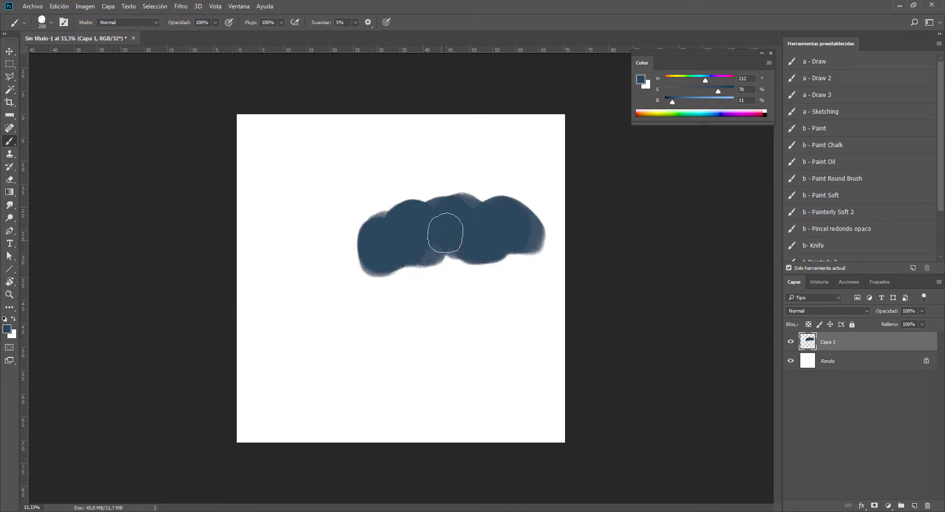
pyautogui.moveTo(430, 261); pyautogui.dragTo(426, 242)
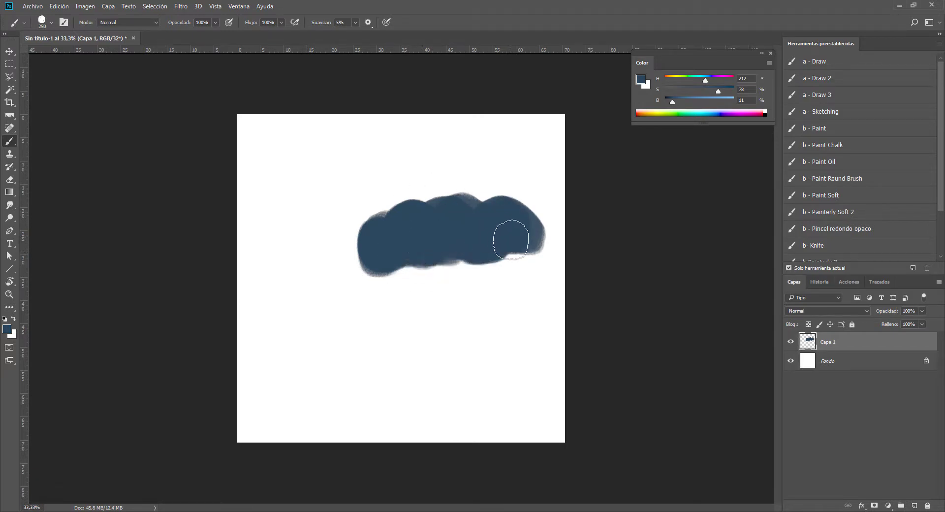
pyautogui.moveTo(510, 240)
pyautogui.mouseDown()
pyautogui.moveTo(512, 225)
pyautogui.moveTo(516, 268)
pyautogui.moveTo(517, 242)
pyautogui.moveTo(524, 246)
pyautogui.moveTo(506, 278)
pyautogui.moveTo(525, 241)
pyautogui.mouseUp()
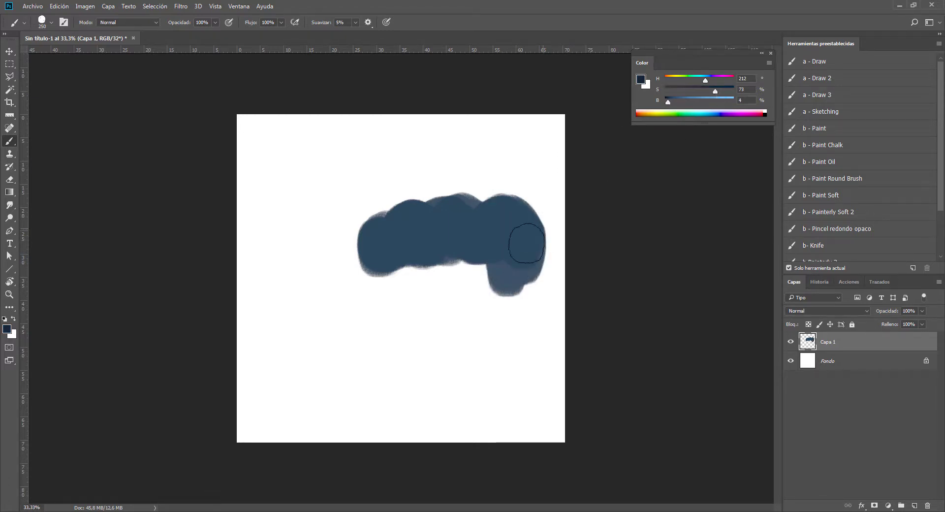
# - Paint a dark band down the blob's right edge and lower right
pyautogui.moveTo(512, 200); pyautogui.dragTo(519, 207)
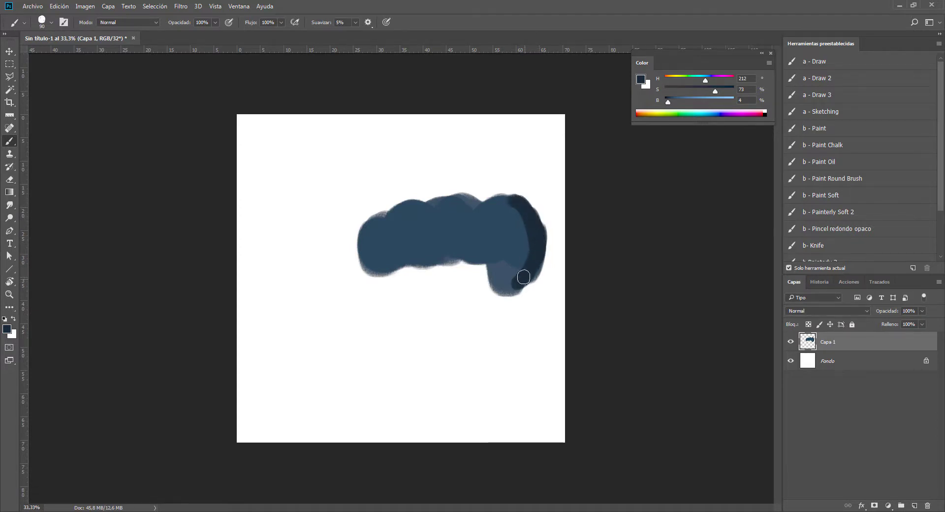
pyautogui.moveTo(523, 277); pyautogui.dragTo(507, 270)
pyautogui.scroll(2, 559, 289)
pyautogui.moveTo(435, 296); pyautogui.dragTo(462, 184)
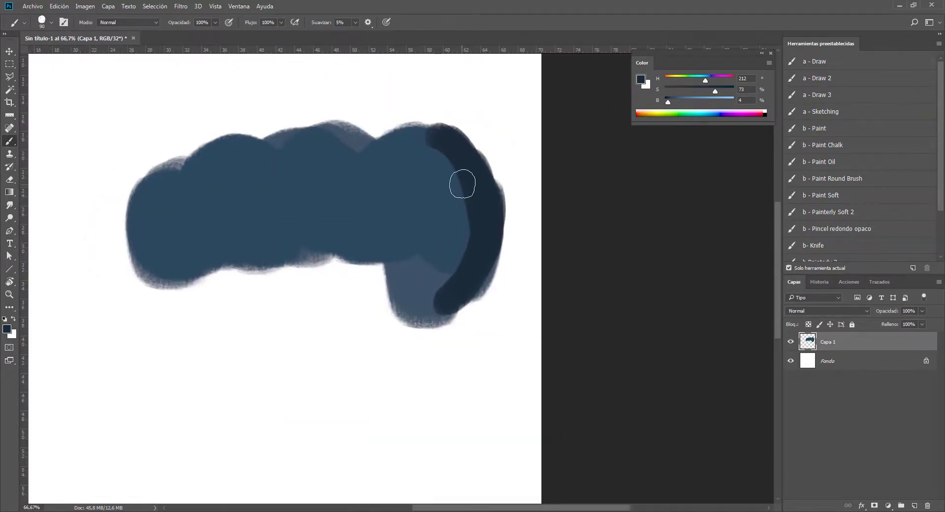
pyautogui.moveTo(445, 151)
pyautogui.mouseDown()
pyautogui.moveTo(456, 232)
pyautogui.moveTo(448, 276)
pyautogui.mouseUp()
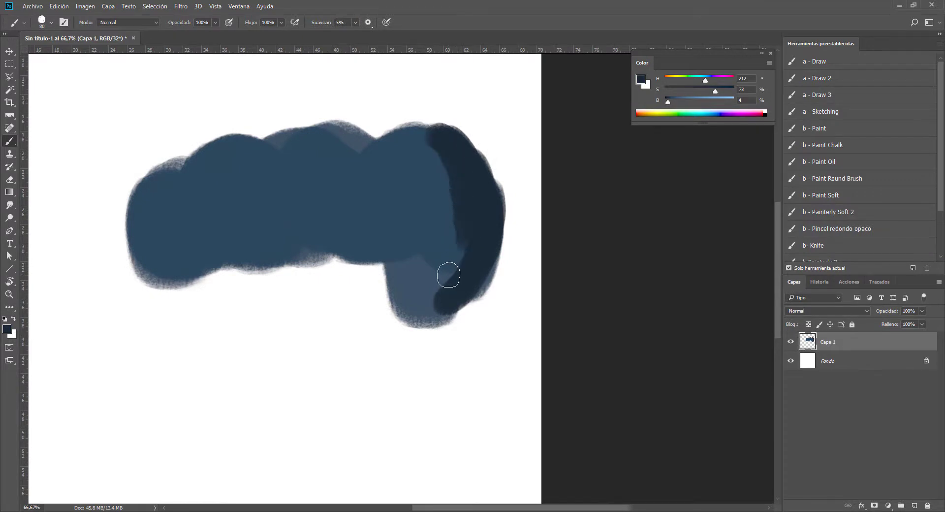
# - Sample the dark colour, smooth the band's inner edge, undo a stray oval, and widen the band leftward
pyautogui.keyDown('alt'); pyautogui.click(460, 229); pyautogui.keyUp('alt')
pyautogui.moveTo(446, 155); pyautogui.dragTo(455, 229)
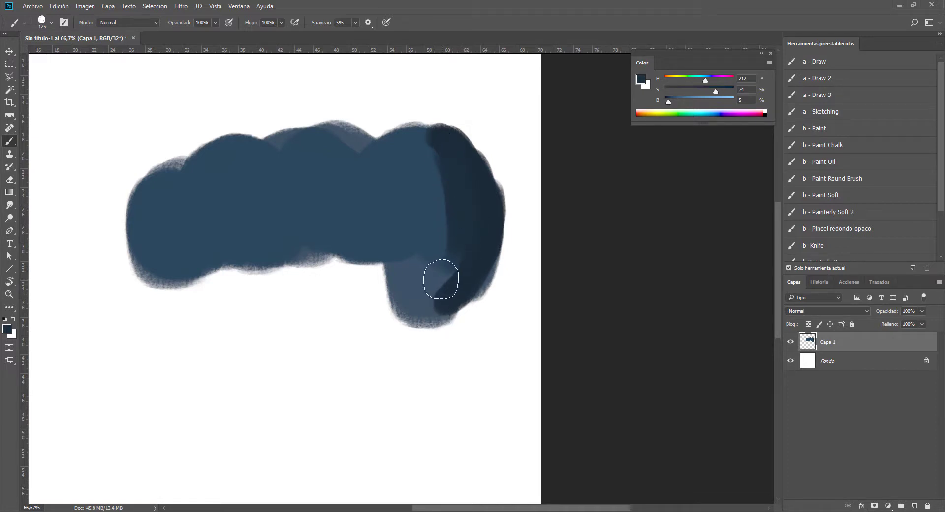
pyautogui.moveTo(388, 319); pyautogui.dragTo(394, 335)
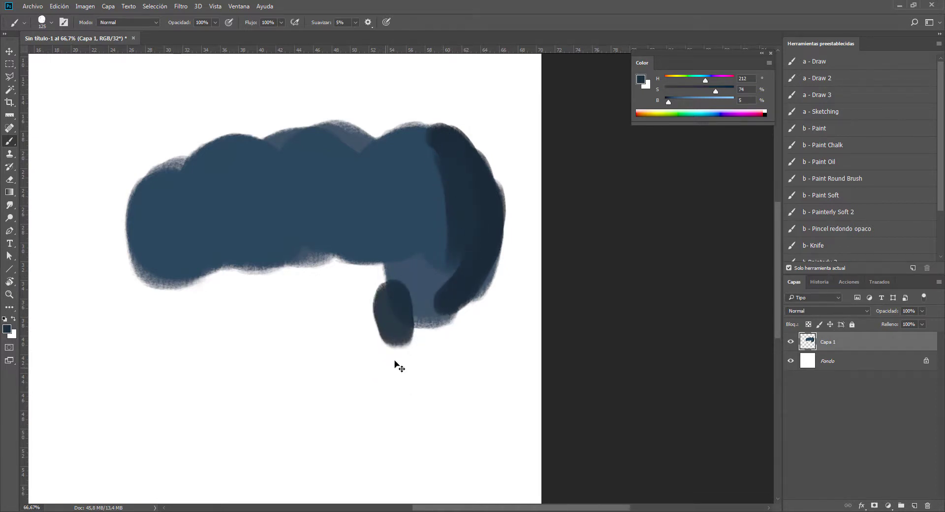
pyautogui.hotkey('ctrl', 'z')
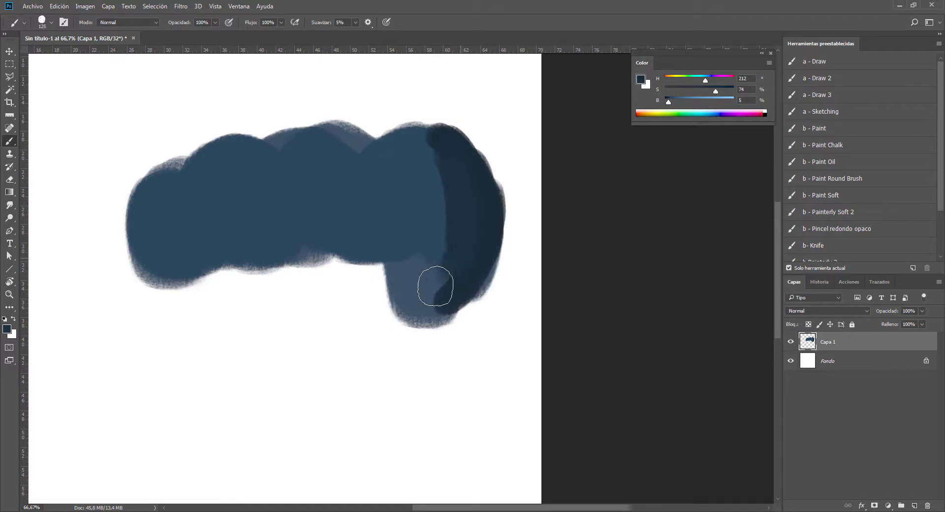
pyautogui.moveTo(447, 271); pyautogui.dragTo(432, 148)
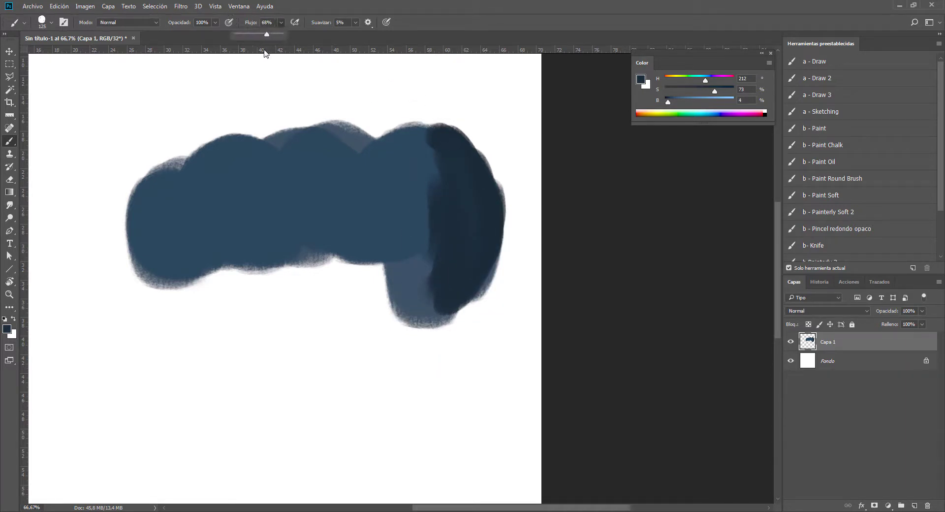
# - Alternately sample dark and mid blues to push the dark band left over the lighter vertical band
pyautogui.keyDown('alt'); pyautogui.click(433, 196); pyautogui.keyUp('alt')
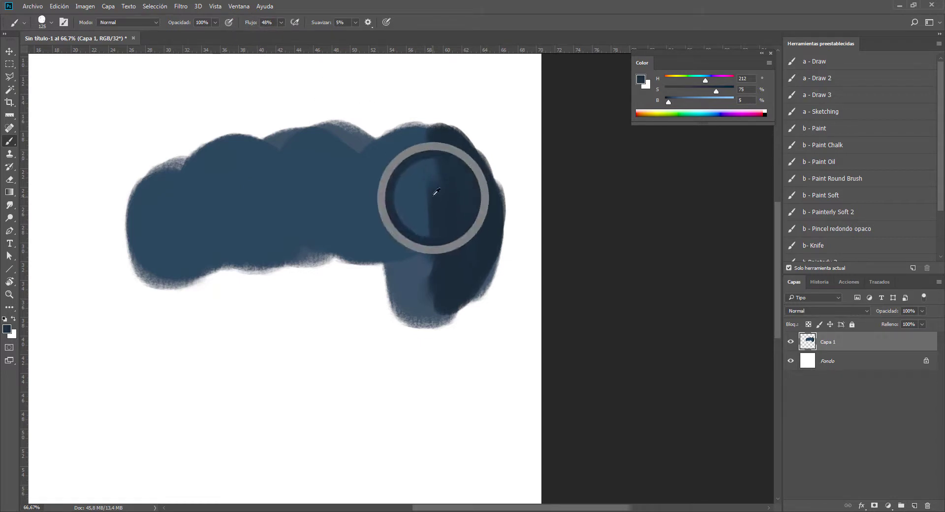
pyautogui.keyDown('alt'); pyautogui.click(432, 169); pyautogui.keyUp('alt')
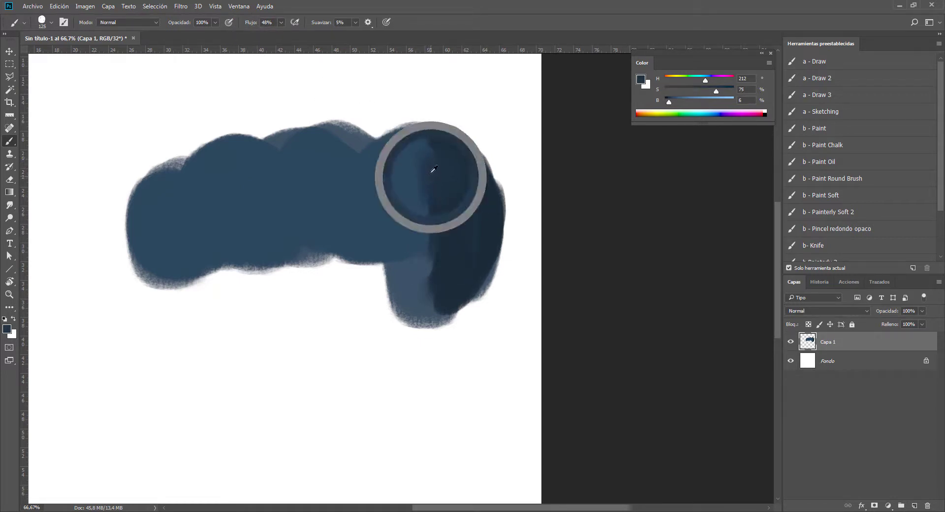
pyautogui.moveTo(430, 183); pyautogui.dragTo(447, 249)
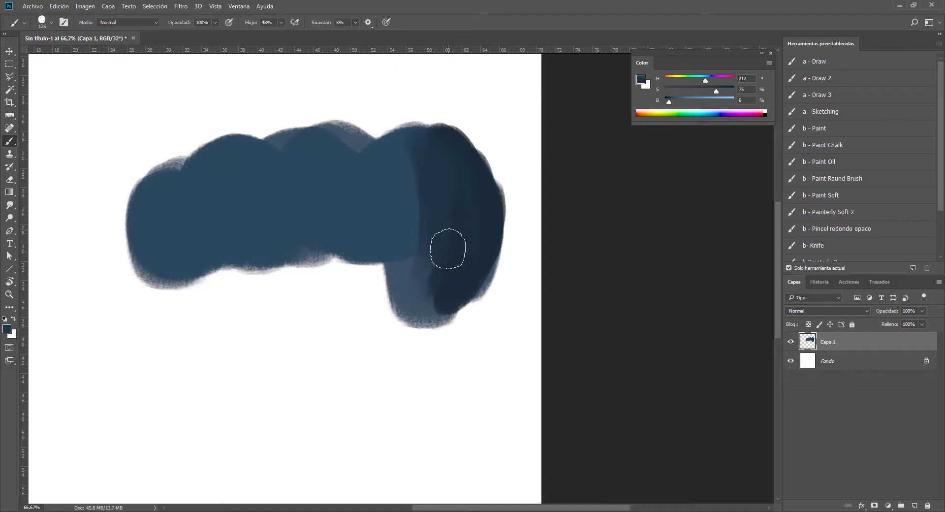
pyautogui.keyDown('alt'); pyautogui.click(428, 199); pyautogui.keyUp('alt')
pyautogui.keyDown('alt'); pyautogui.click(416, 190); pyautogui.keyUp('alt')
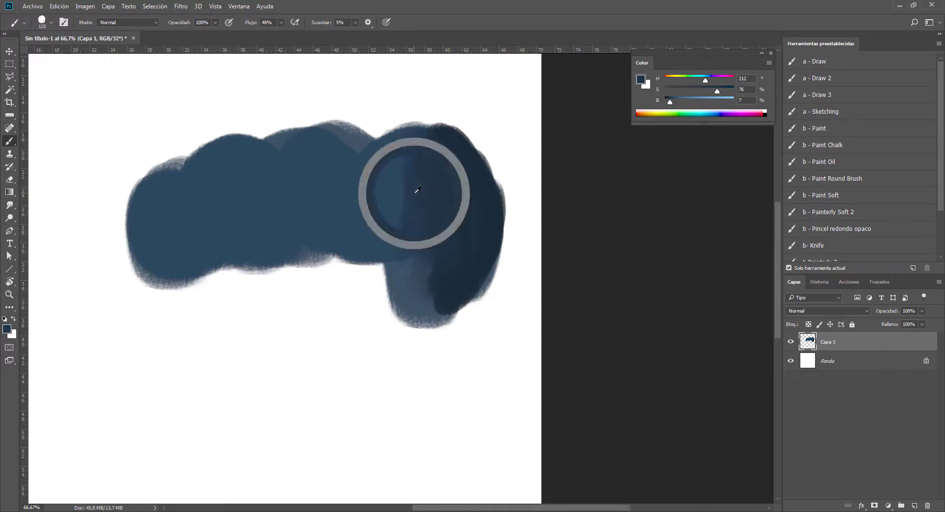
pyautogui.moveTo(400, 145)
pyautogui.mouseDown()
pyautogui.moveTo(401, 217)
pyautogui.moveTo(382, 228)
pyautogui.mouseUp()
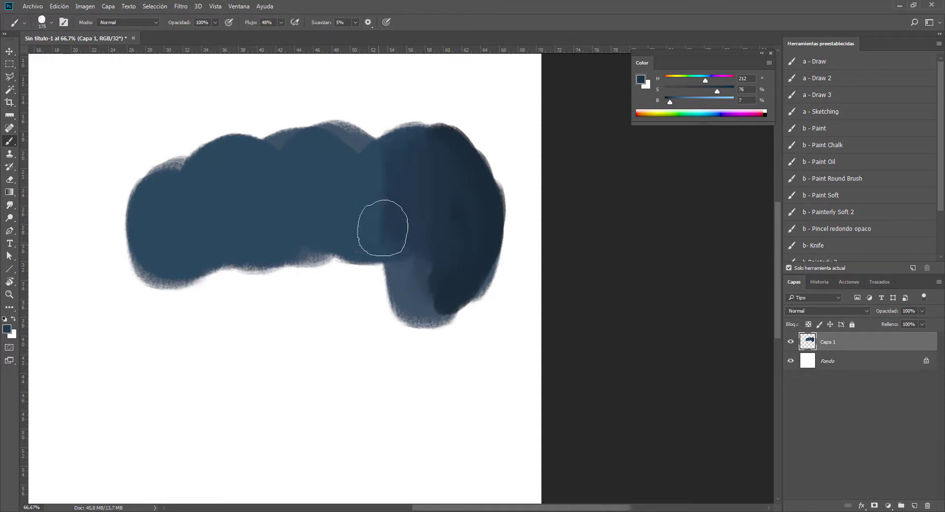
# - Darken the lower-right lobe, cover the white notch at top right, and blend the dark area's left edge
pyautogui.keyDown('alt'); pyautogui.click(433, 270); pyautogui.keyUp('alt')
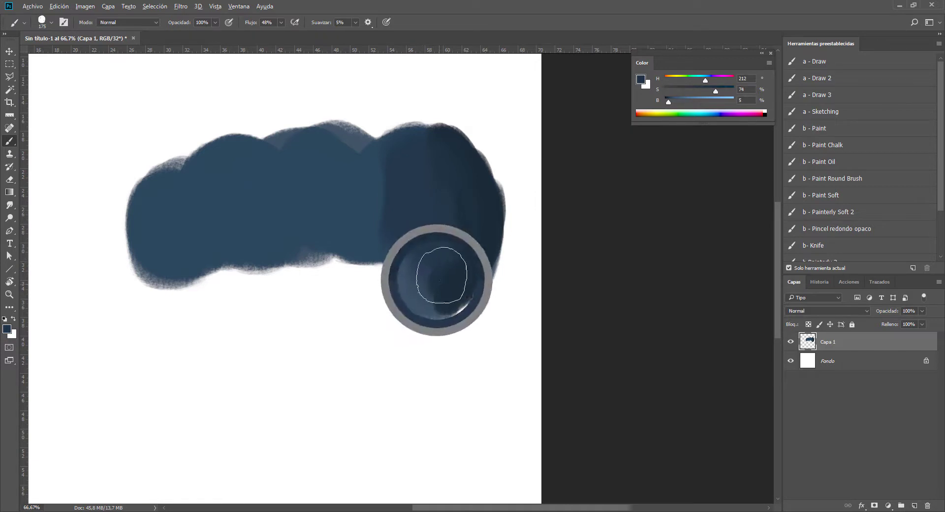
pyautogui.moveTo(454, 301)
pyautogui.mouseDown()
pyautogui.moveTo(415, 295)
pyautogui.moveTo(479, 271)
pyautogui.moveTo(479, 200)
pyautogui.mouseUp()
pyautogui.keyDown('alt'); pyautogui.click(462, 150); pyautogui.keyUp('alt')
pyautogui.moveTo(453, 143); pyautogui.dragTo(475, 153)
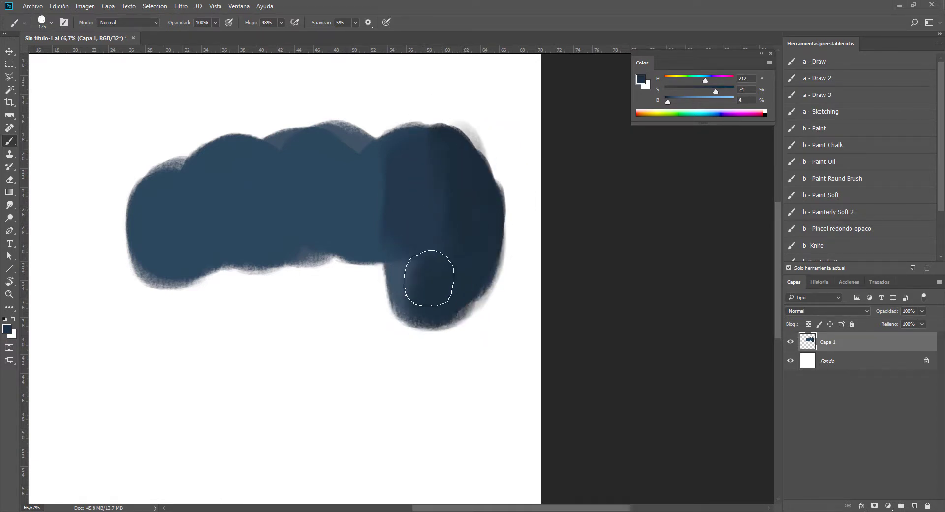
pyautogui.keyDown('alt'); pyautogui.click(407, 179); pyautogui.keyUp('alt')
pyautogui.moveTo(407, 179)
pyautogui.mouseDown()
pyautogui.moveTo(376, 169)
pyautogui.moveTo(343, 228)
pyautogui.mouseUp()
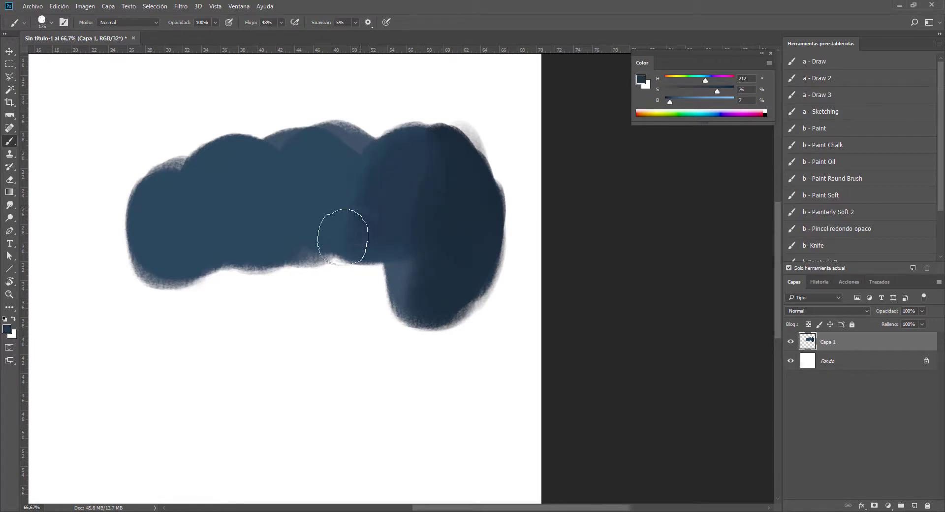
pyautogui.keyDown('alt'); pyautogui.click(266, 202); pyautogui.keyUp('alt')
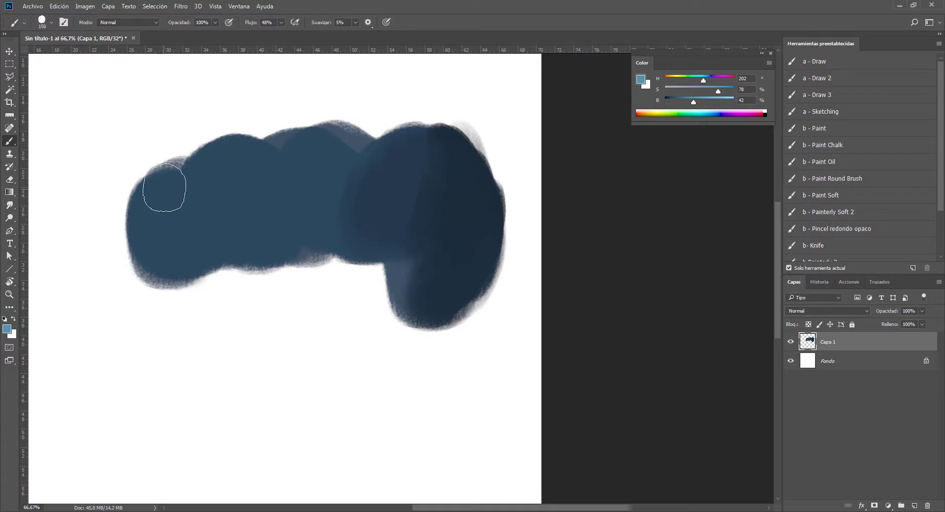
# - Paint a light-blue stroke on the upper-left edge and blend it down with a size-100 brush
pyautogui.moveTo(164, 187); pyautogui.dragTo(144, 224)
pyautogui.press('[')
pyautogui.press('[')
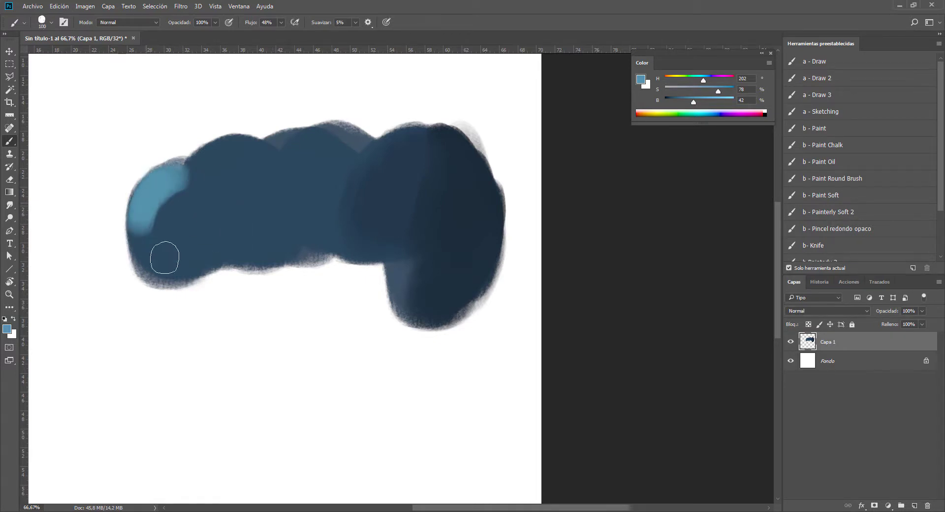
pyautogui.keyDown('alt'); pyautogui.click(164, 179); pyautogui.keyUp('alt')
pyautogui.moveTo(164, 179)
pyautogui.mouseDown()
pyautogui.moveTo(172, 185)
pyautogui.moveTo(143, 246)
pyautogui.moveTo(177, 198)
pyautogui.mouseUp()
# - Extend the light blue up the left edge and blend its right edge with sampled darker blues
pyautogui.keyDown('alt'); pyautogui.click(152, 198); pyautogui.keyUp('alt')
pyautogui.keyDown('alt'); pyautogui.click(162, 202); pyautogui.keyUp('alt')
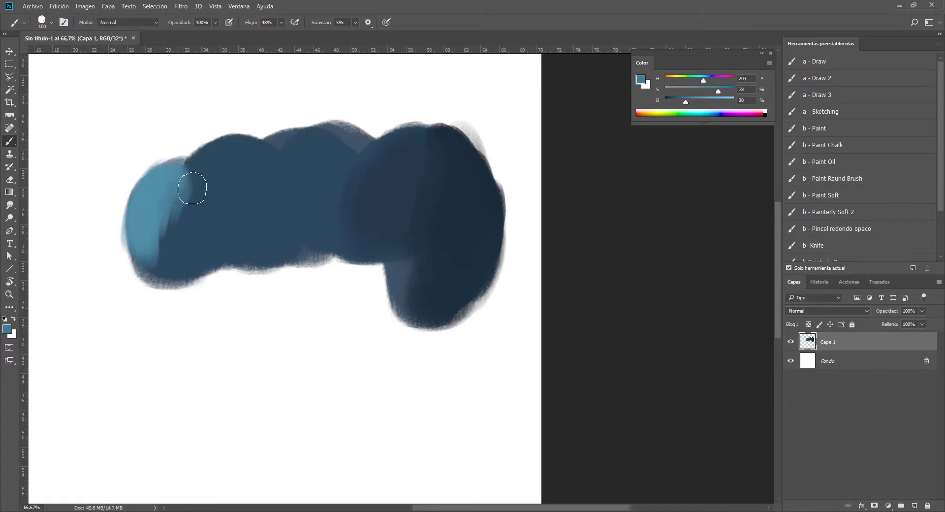
pyautogui.moveTo(163, 267); pyautogui.dragTo(173, 204)
pyautogui.keyDown('alt'); pyautogui.click(171, 219); pyautogui.keyUp('alt')
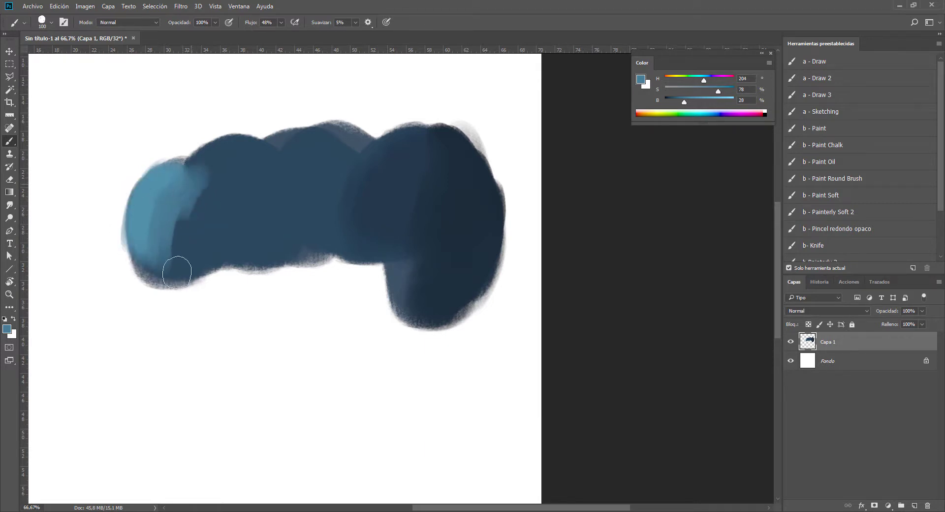
pyautogui.moveTo(176, 270)
pyautogui.mouseDown()
pyautogui.moveTo(205, 190)
pyautogui.moveTo(222, 257)
pyautogui.mouseUp()
pyautogui.keyDown('alt'); pyautogui.click(205, 203); pyautogui.keyUp('alt')
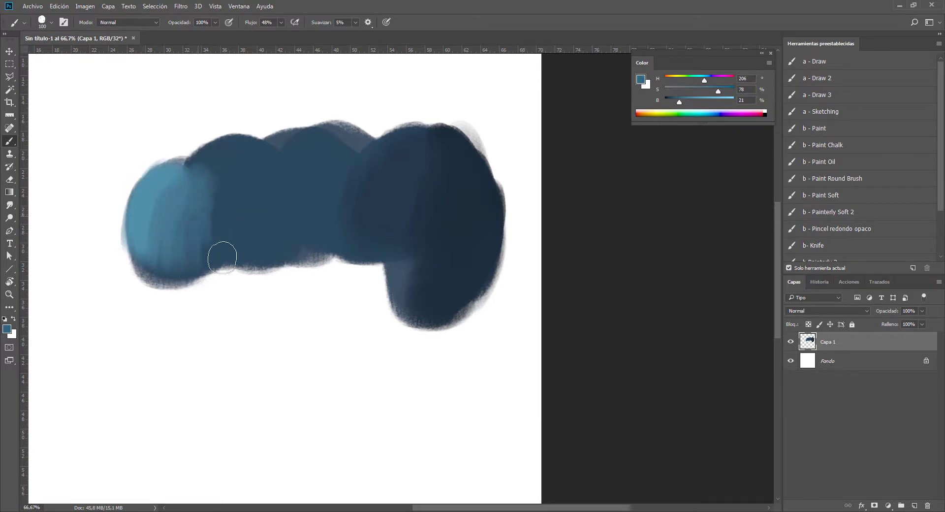
# - At brush size 175, paint lighter blue over the left-middle and blend sampled navy into the middle
pyautogui.press(']')
pyautogui.moveTo(215, 191)
pyautogui.mouseDown()
pyautogui.moveTo(228, 164)
pyautogui.moveTo(233, 216)
pyautogui.mouseUp()
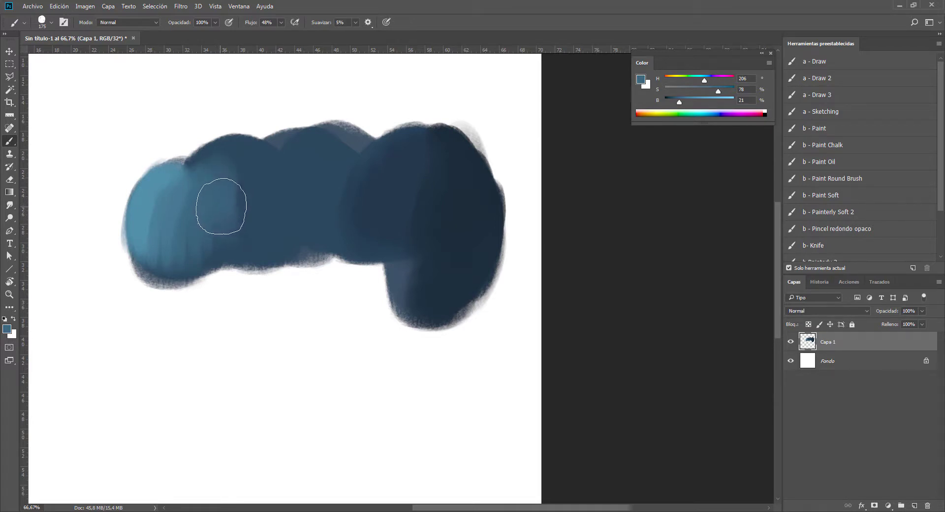
pyautogui.keyDown('alt'); pyautogui.click(242, 185); pyautogui.keyUp('alt')
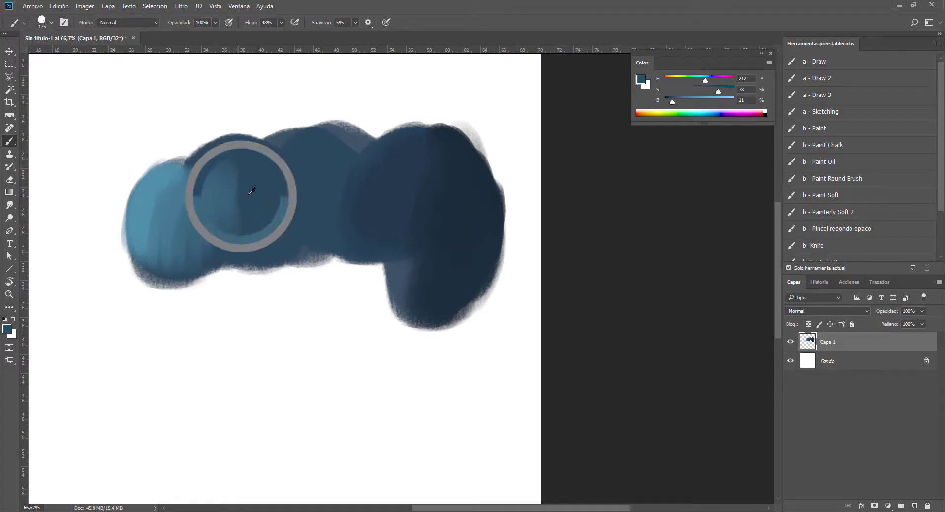
pyautogui.keyDown('alt'); pyautogui.click(226, 180); pyautogui.keyUp('alt')
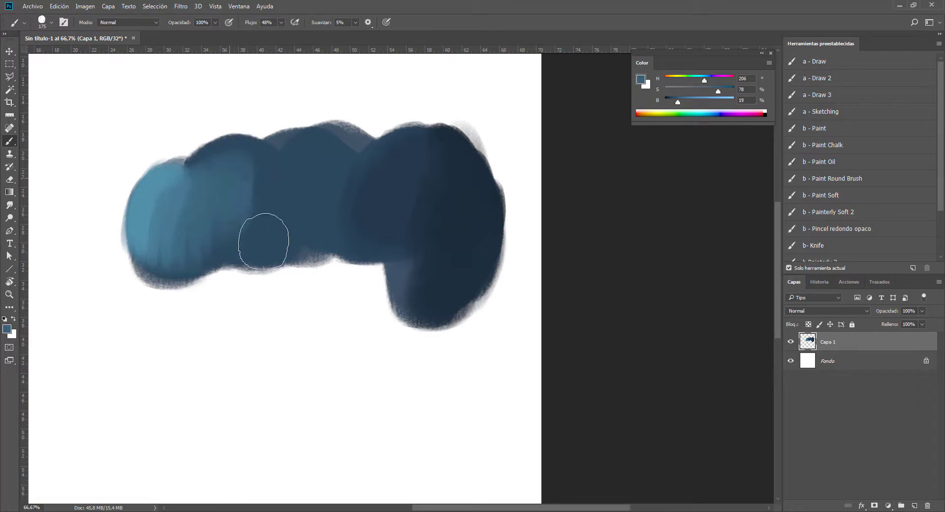
pyautogui.keyDown('alt'); pyautogui.click(264, 185); pyautogui.keyUp('alt')
pyautogui.moveTo(264, 185)
pyautogui.mouseDown()
pyautogui.moveTo(264, 251)
pyautogui.moveTo(235, 241)
pyautogui.mouseUp()
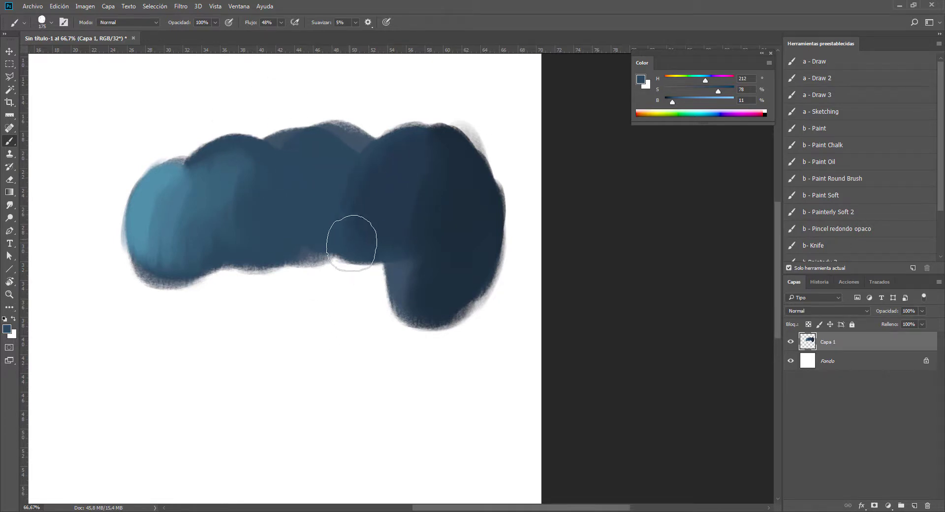
pyautogui.scroll(-1, 352, 242)
pyautogui.scroll(-1, 327, 207)
pyautogui.scroll(-1, 308, 175)
pyautogui.scroll(2, 354, 218)
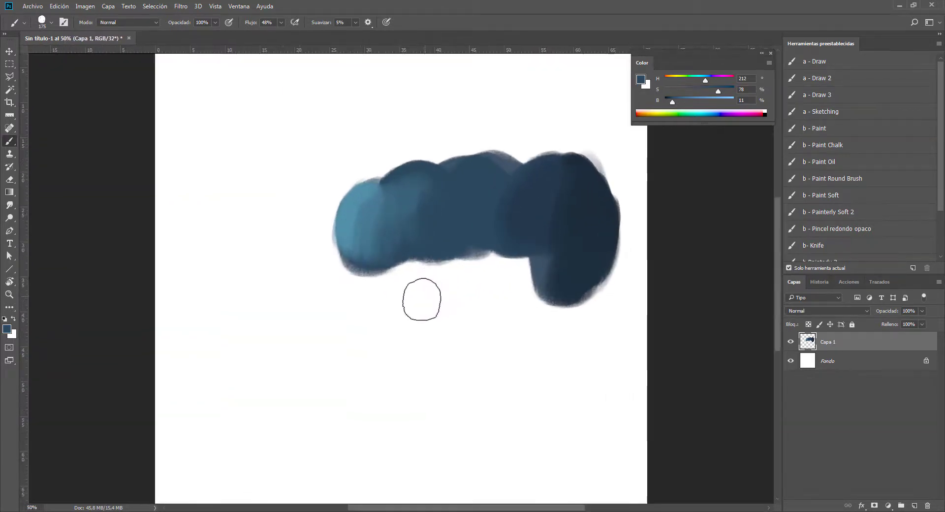
pyautogui.scroll(1, 422, 298)
pyautogui.scroll(1, 363, 215)
pyautogui.scroll(-1, 436, 238)
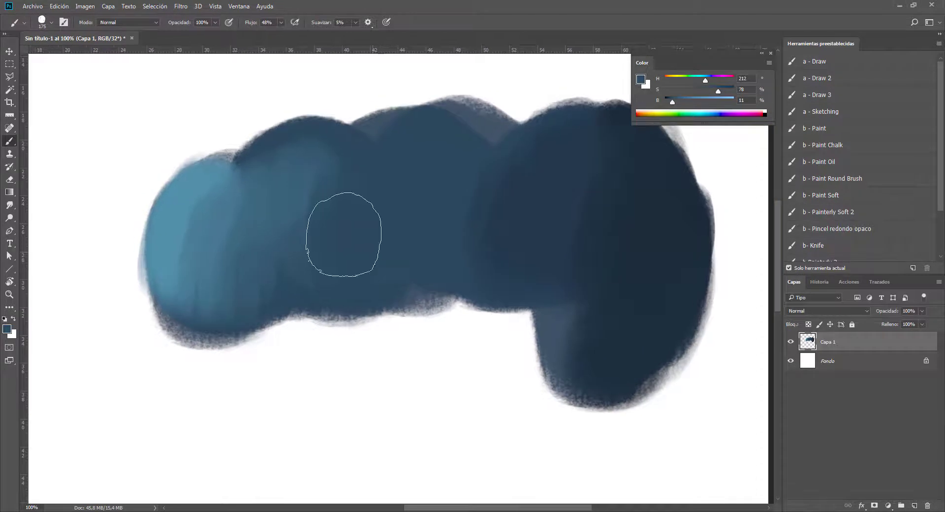
# - Switch to smudging, zoom out to the whole canvas, and return to the Brush tool
pyautogui.press('r')
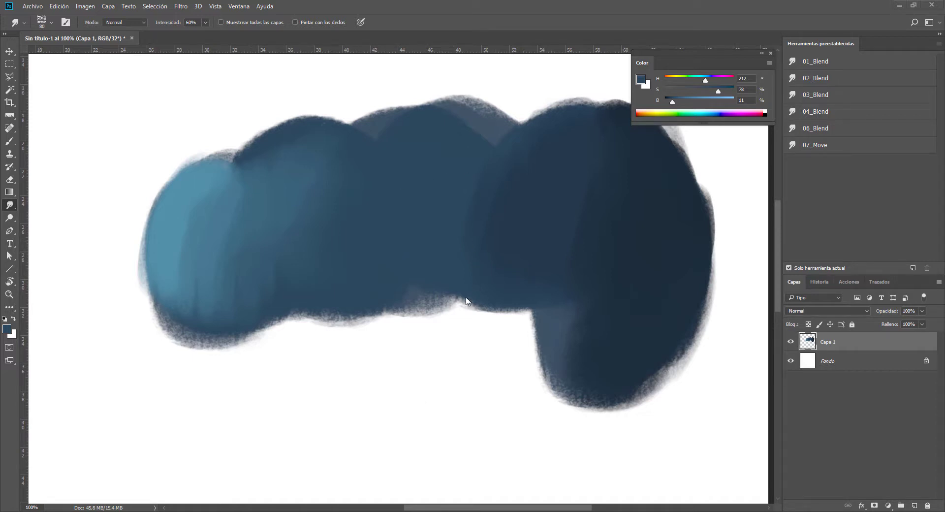
pyautogui.hotkey('ctrl', '-')
pyautogui.hotkey('ctrl', '-')
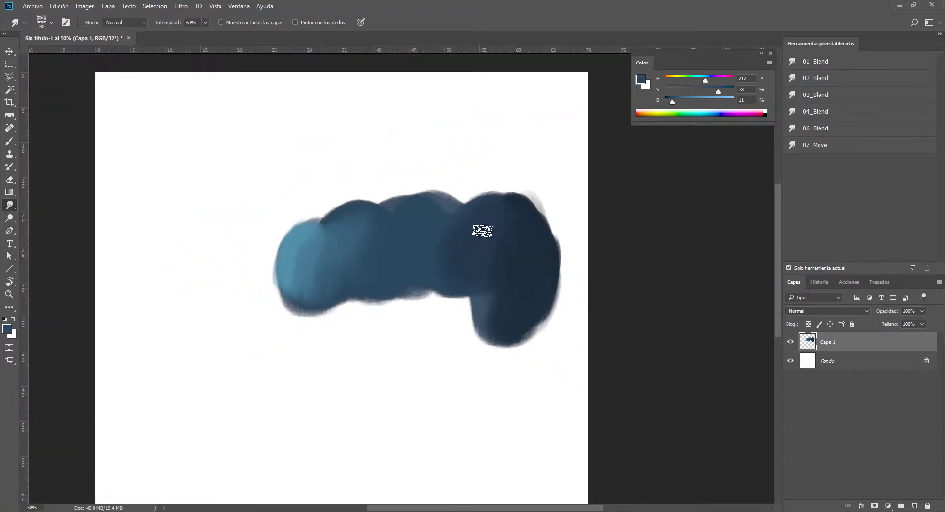
pyautogui.press('b')
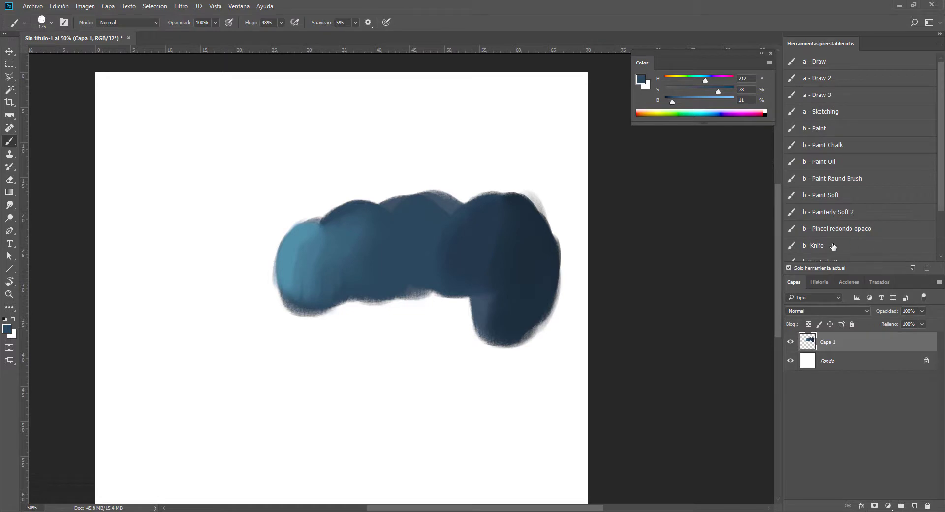
# - Try the 'b - Paint Soft' and 'b - Painterly Soft 2' presets with an enlarged test stroke, then undo it
pyautogui.click(826, 194)
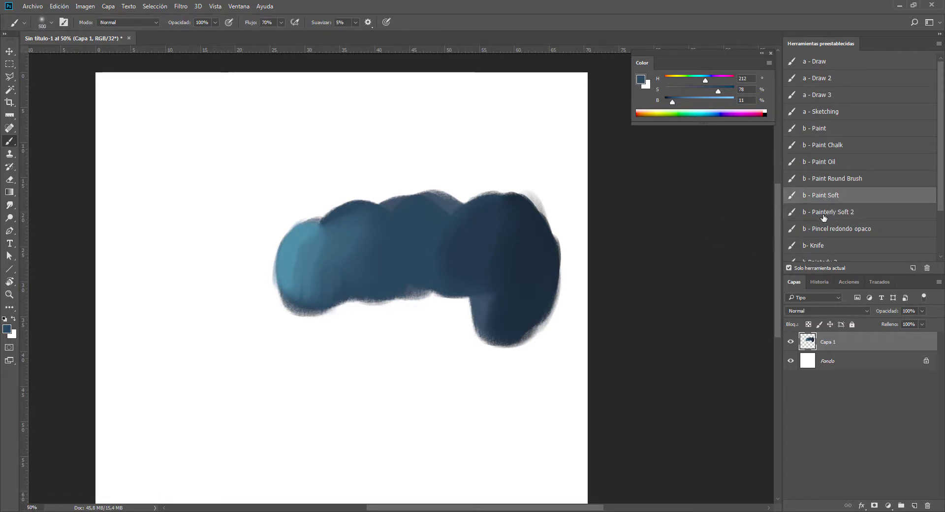
pyautogui.click(814, 218)
pyautogui.press(']')
pyautogui.press(']')
pyautogui.press(']')
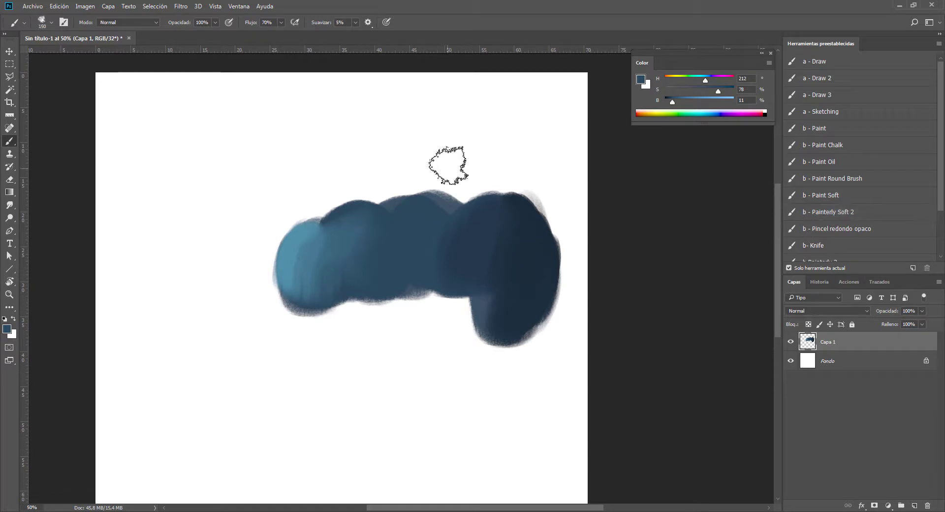
pyautogui.moveTo(468, 148); pyautogui.dragTo(423, 129)
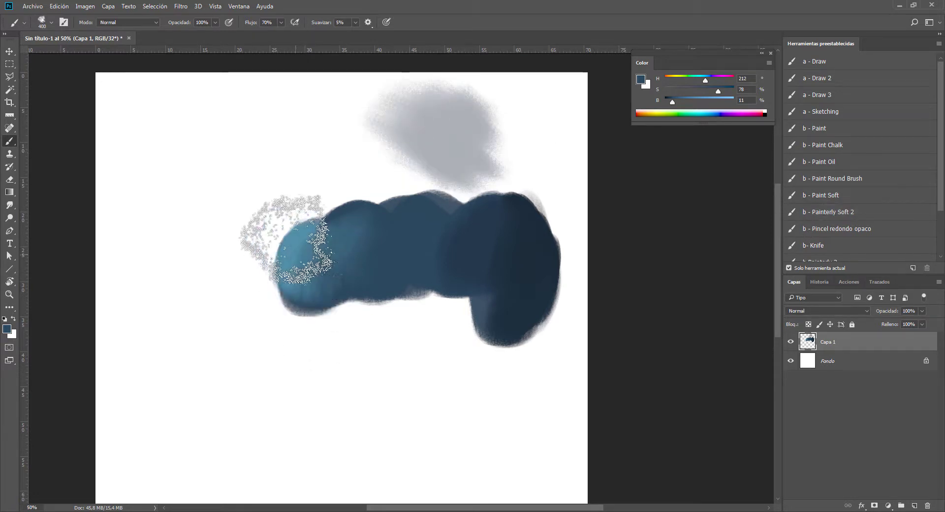
pyautogui.hotkey('ctrl', 'z')
pyautogui.click(281, 22)
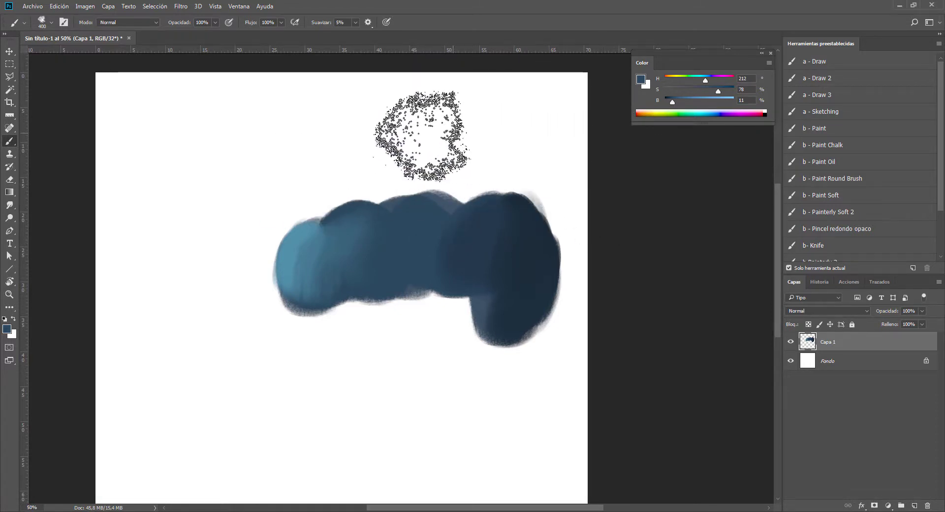
# - Return to the 'b - Paint Soft' preset and undo a grey test stroke
pyautogui.click(825, 195)
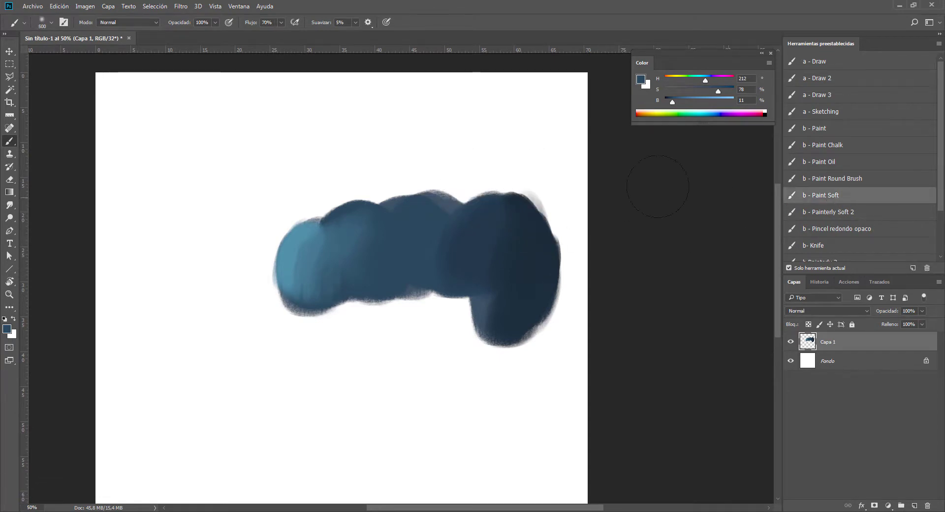
pyautogui.moveTo(400, 147)
pyautogui.mouseDown()
pyautogui.moveTo(365, 135)
pyautogui.moveTo(382, 156)
pyautogui.mouseUp()
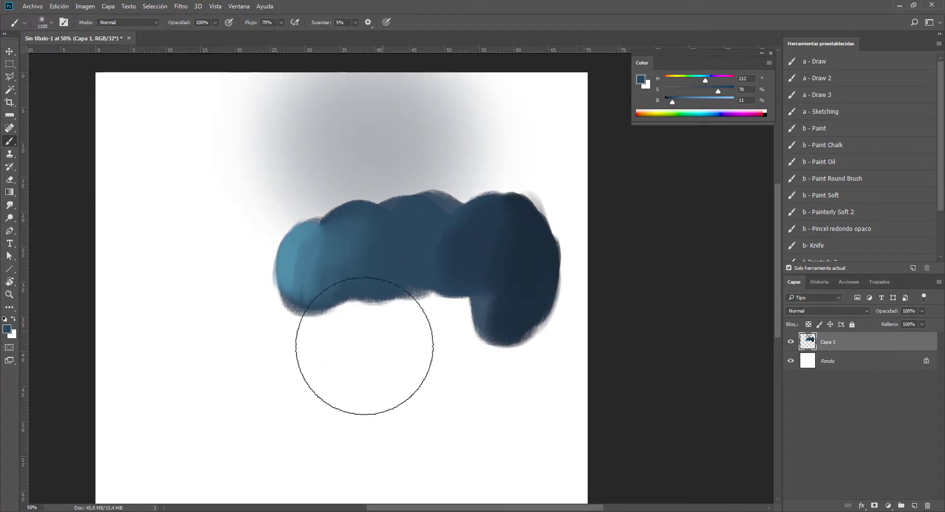
pyautogui.hotkey('ctrl', 'z')
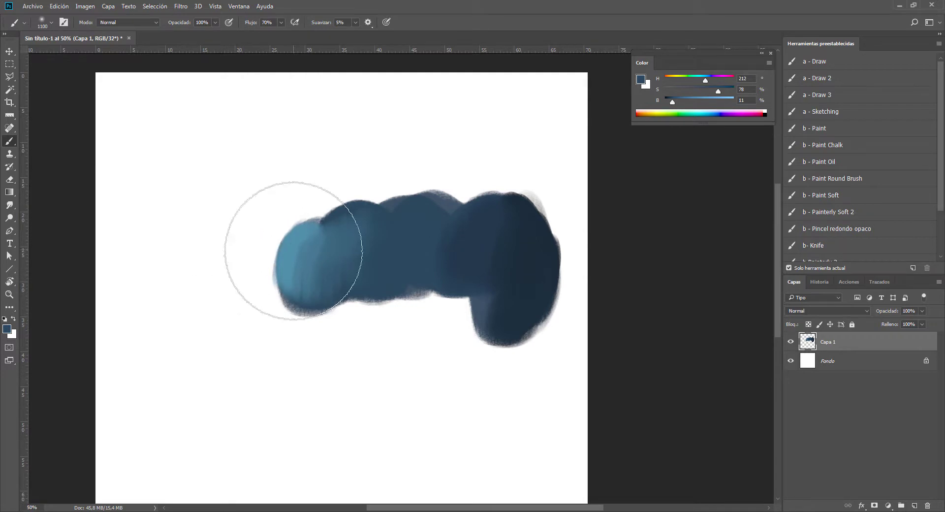
# - Sample a slightly brightened light blue, paint a large soft haze above-left, then sample the dark navy
pyautogui.keyDown('alt'); pyautogui.click(296, 249); pyautogui.keyUp('alt')
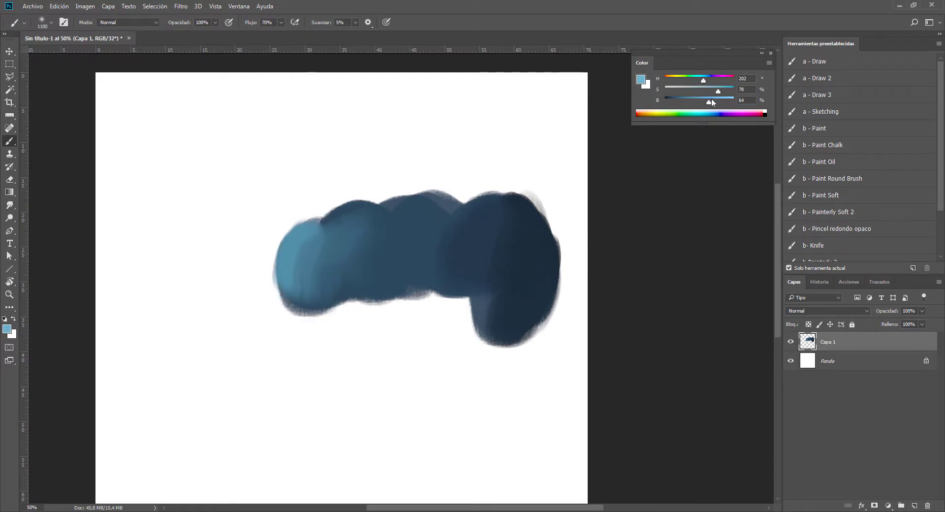
pyautogui.moveTo(711, 101); pyautogui.dragTo(714, 101)
pyautogui.press('[')
pyautogui.press('[')
pyautogui.press('[')
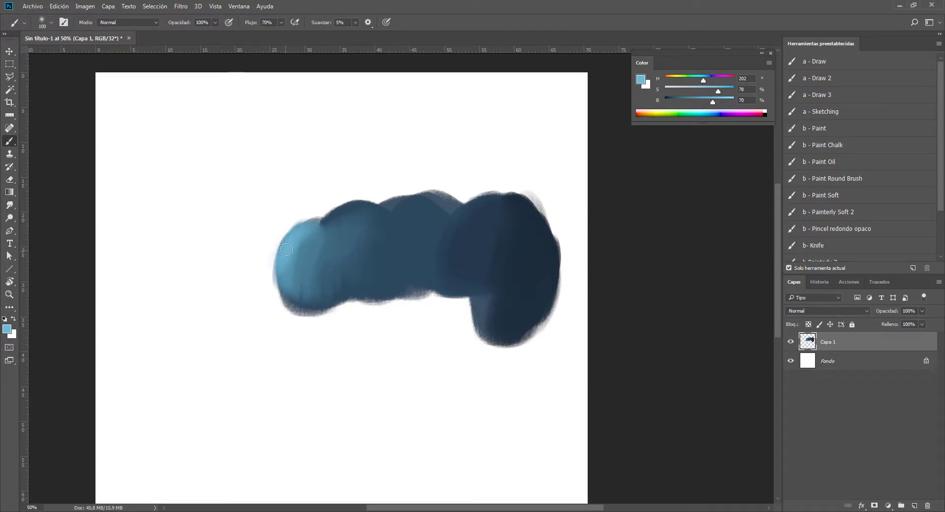
pyautogui.moveTo(283, 167); pyautogui.dragTo(274, 170)
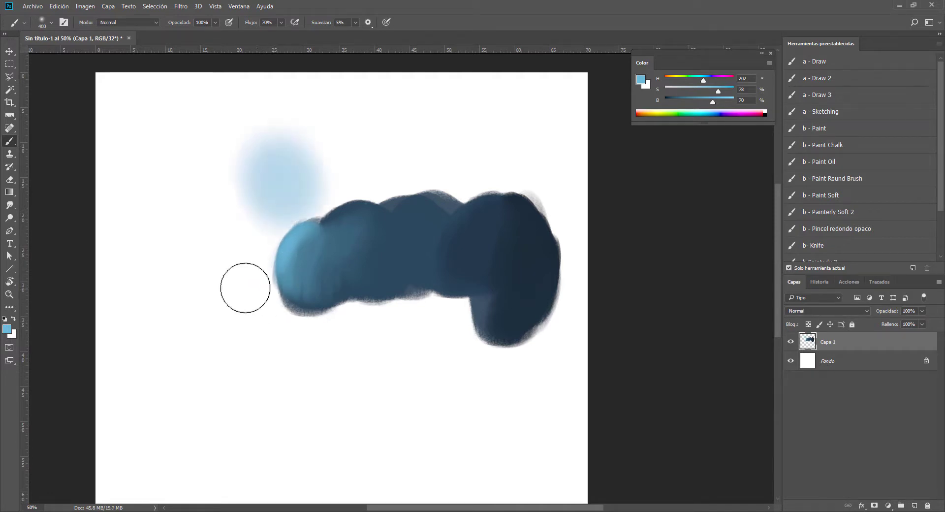
pyautogui.press(']')
pyautogui.press(']')
pyautogui.press(']')
pyautogui.moveTo(237, 196)
pyautogui.mouseDown()
pyautogui.moveTo(215, 173)
pyautogui.moveTo(324, 135)
pyautogui.moveTo(354, 95)
pyautogui.mouseUp()
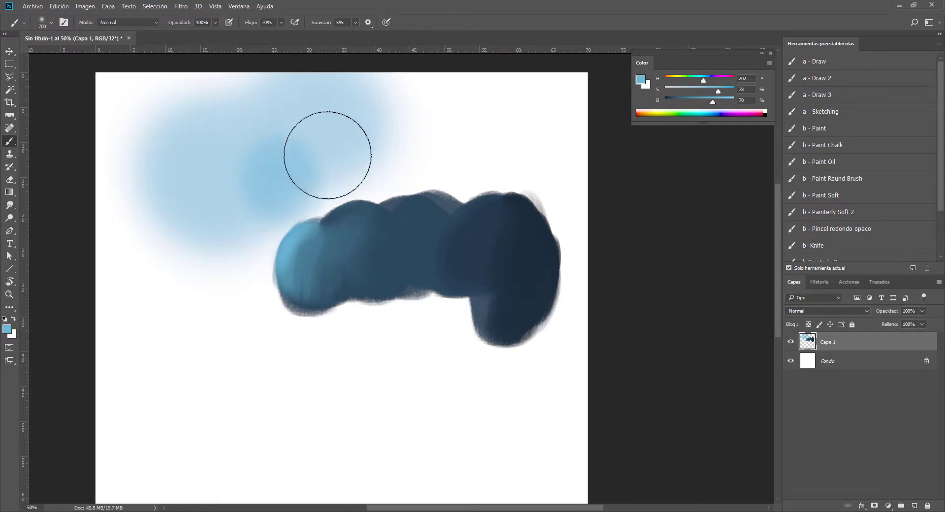
pyautogui.press(']')
pyautogui.press(']')
pyautogui.press(']')
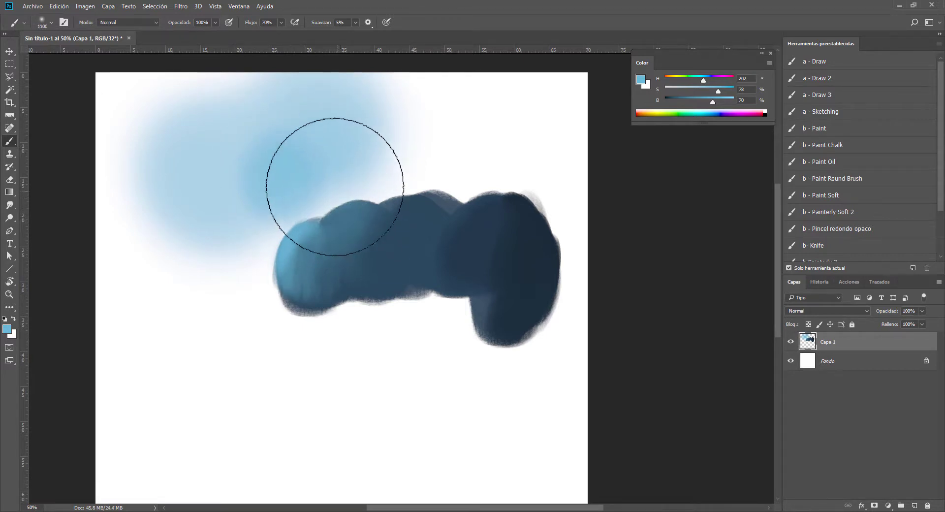
pyautogui.press(']')
pyautogui.press(']')
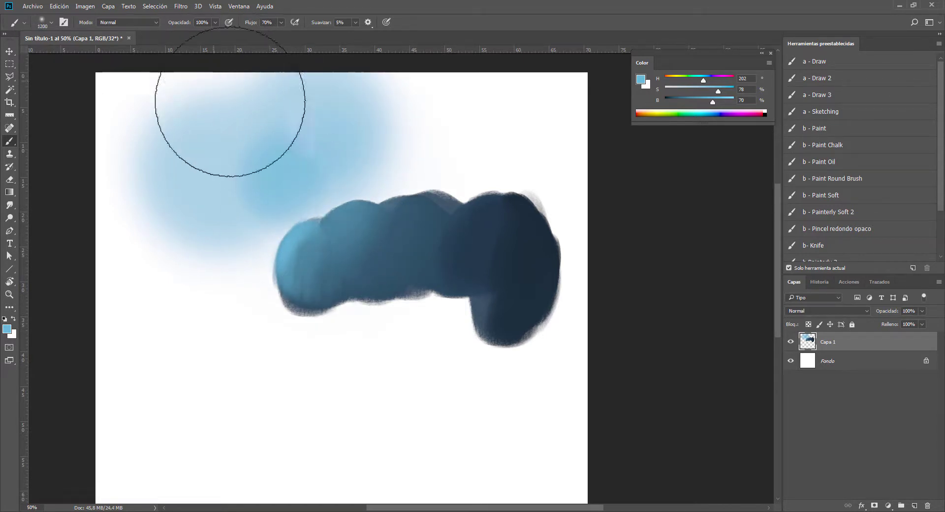
pyautogui.keyDown('alt'); pyautogui.click(505, 266); pyautogui.keyUp('alt')
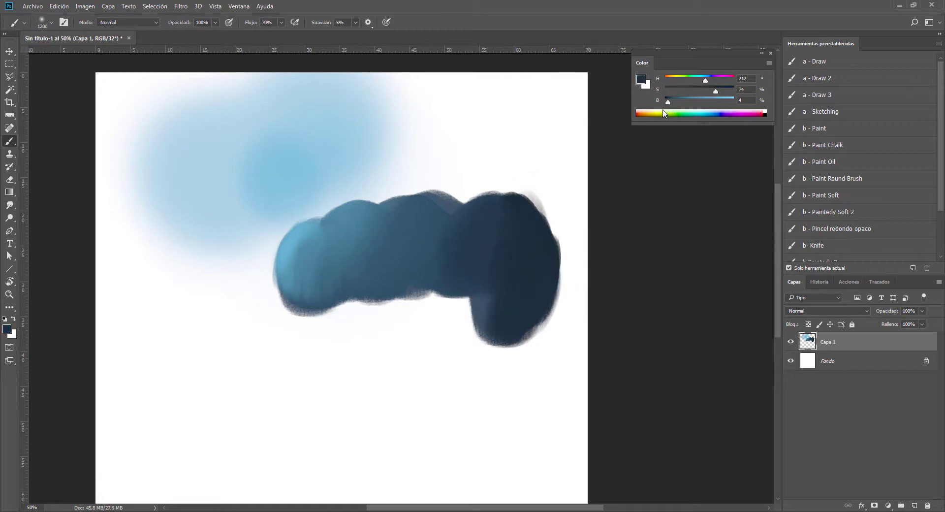
# - Shade soft grey around the lower right of the dark blue shape with an enlarged brush
pyautogui.press(']')
pyautogui.press(']')
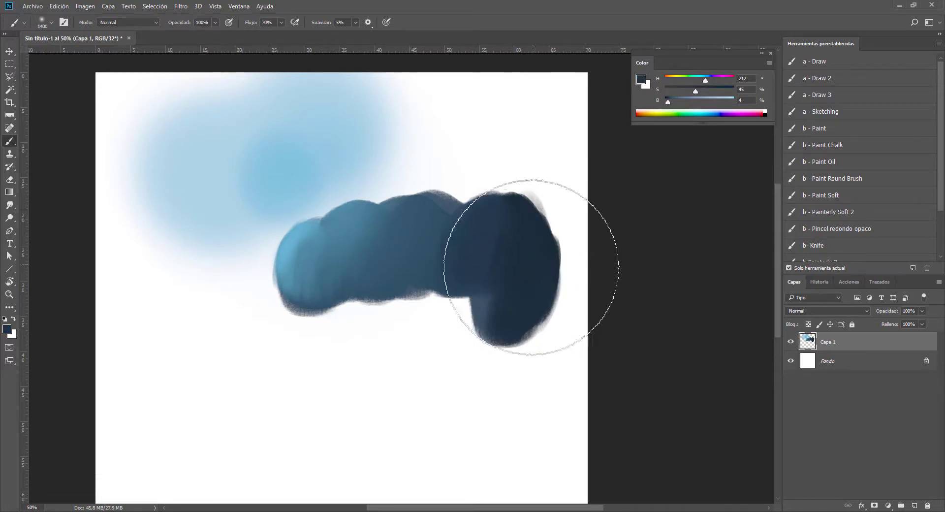
pyautogui.moveTo(527, 264)
pyautogui.mouseDown()
pyautogui.moveTo(507, 306)
pyautogui.moveTo(508, 357)
pyautogui.moveTo(477, 400)
pyautogui.moveTo(553, 272)
pyautogui.moveTo(516, 177)
pyautogui.mouseUp()
pyautogui.hotkey('ctrl', '-')
pyautogui.hotkey('ctrl', '-')
pyautogui.hotkey('ctrl', '+')
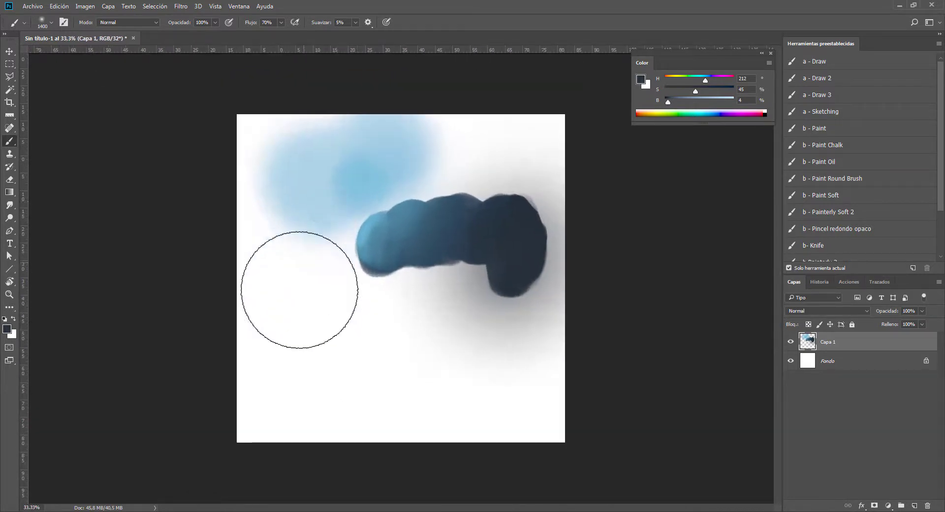
pyautogui.hotkey('ctrl', '+')
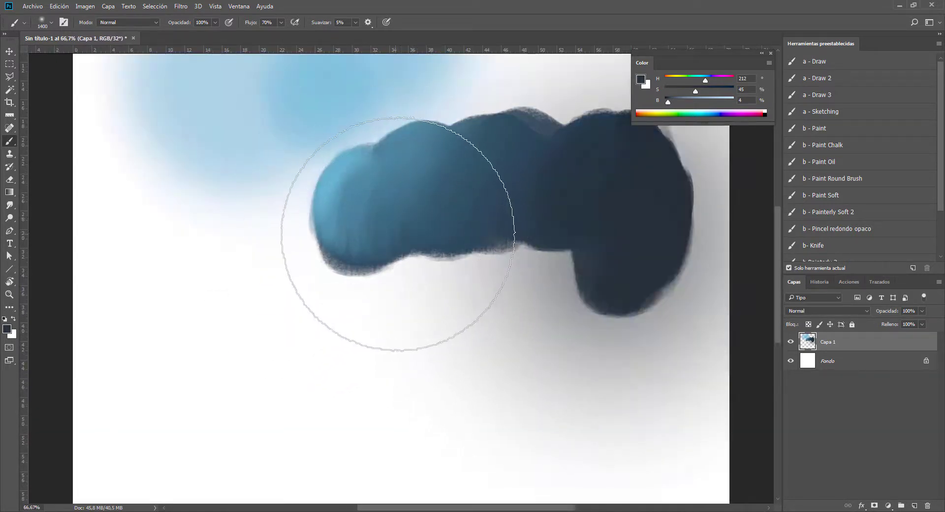
pyautogui.press('v')
pyautogui.press('b')
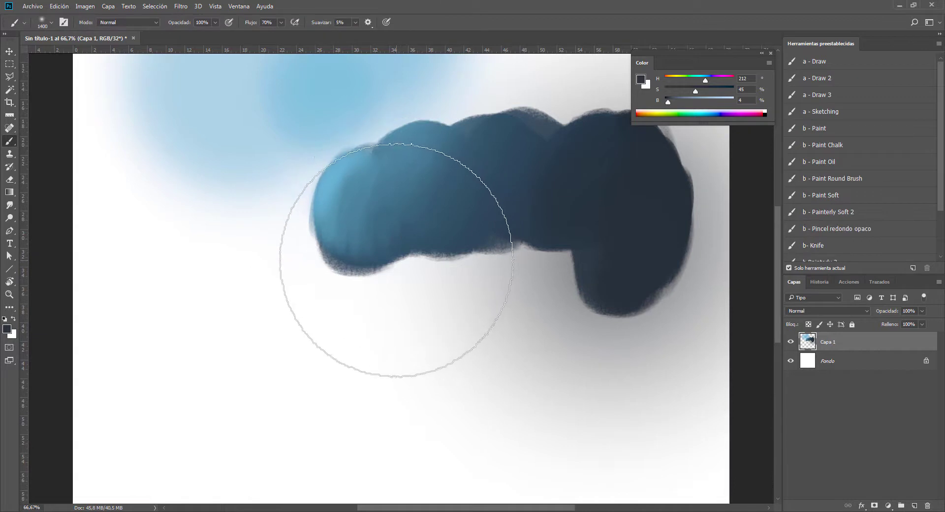
# - Add a small dark mark on the dark blob and fill in its top
pyautogui.hotkey('ctrl', '-')
pyautogui.hotkey('ctrl', '-')
pyautogui.press('[')
pyautogui.press('[')
pyautogui.press('[')
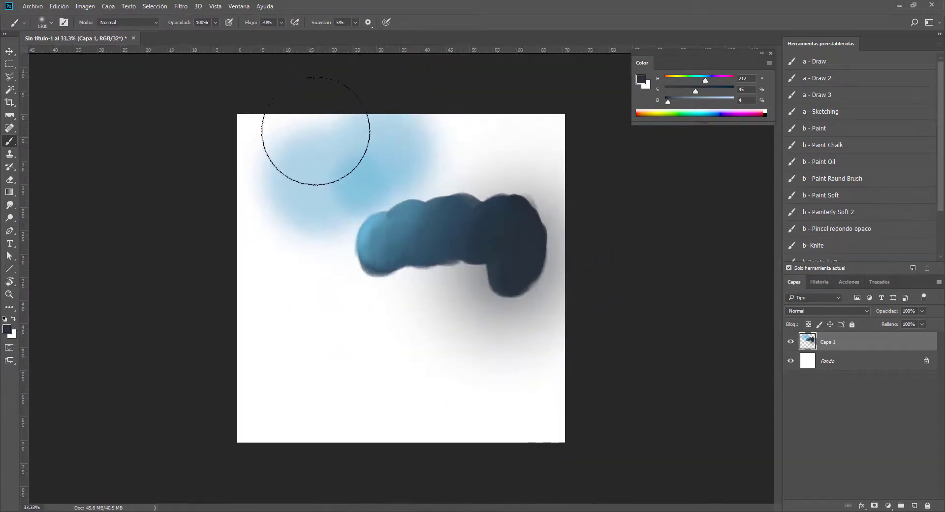
pyautogui.press('[')
pyautogui.press('[')
pyautogui.press('[')
pyautogui.press('[')
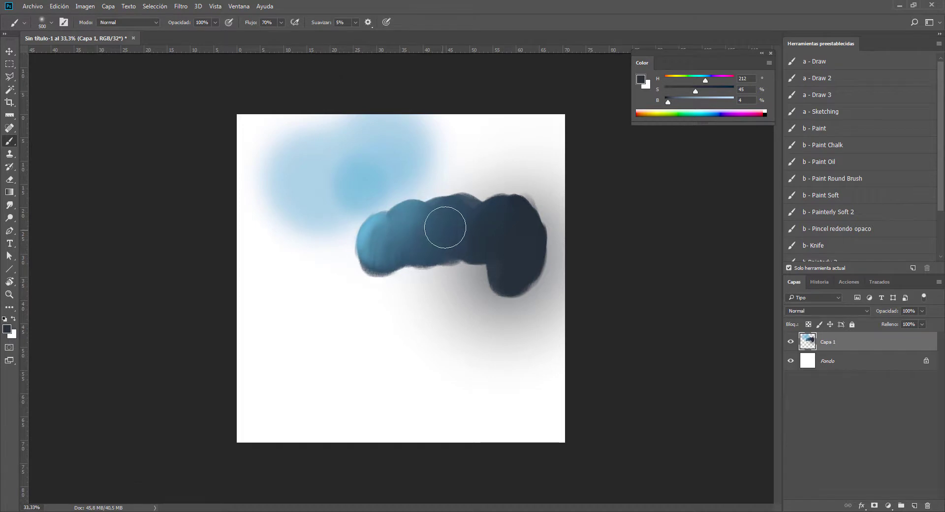
pyautogui.press(']')
pyautogui.press(']')
pyautogui.press(']')
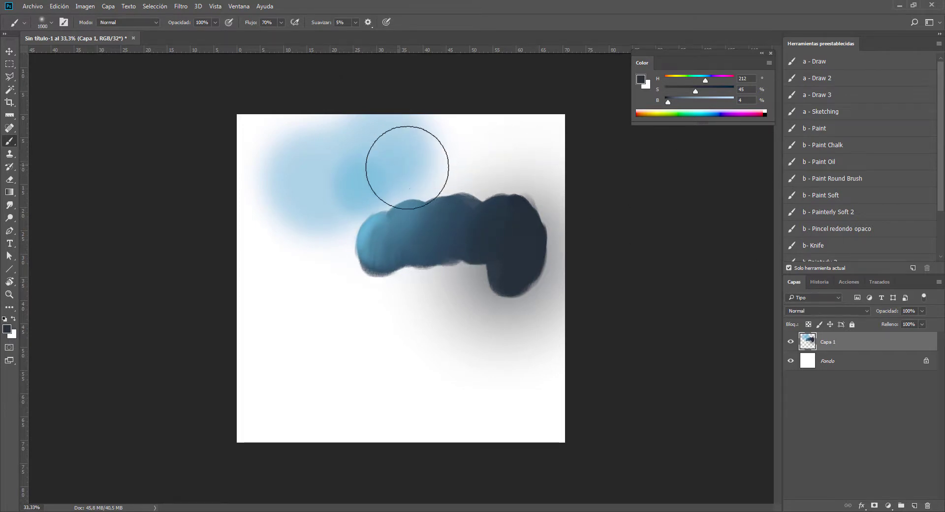
pyautogui.moveTo(480, 215); pyautogui.dragTo(497, 215)
pyautogui.moveTo(414, 231); pyautogui.dragTo(453, 168)
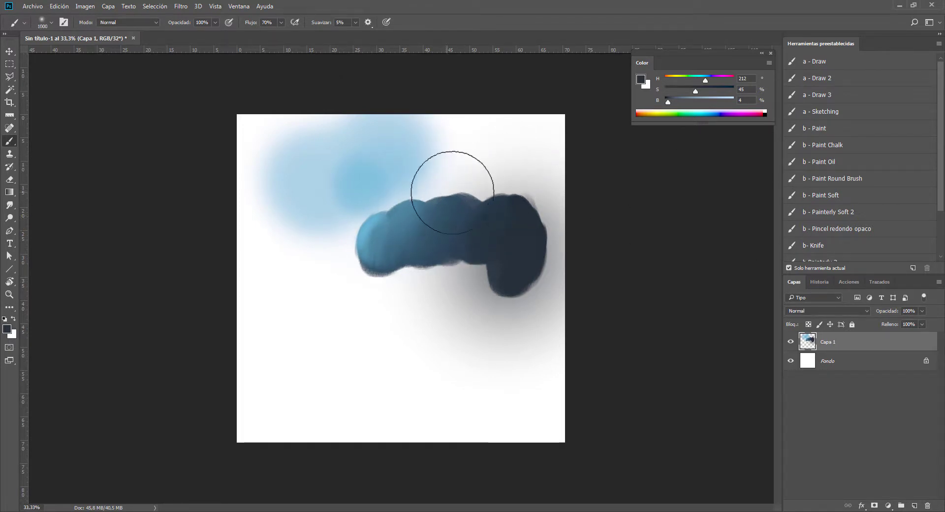
# - Paint a large grey patch in the lower middle and grey haze at upper right
pyautogui.press(']')
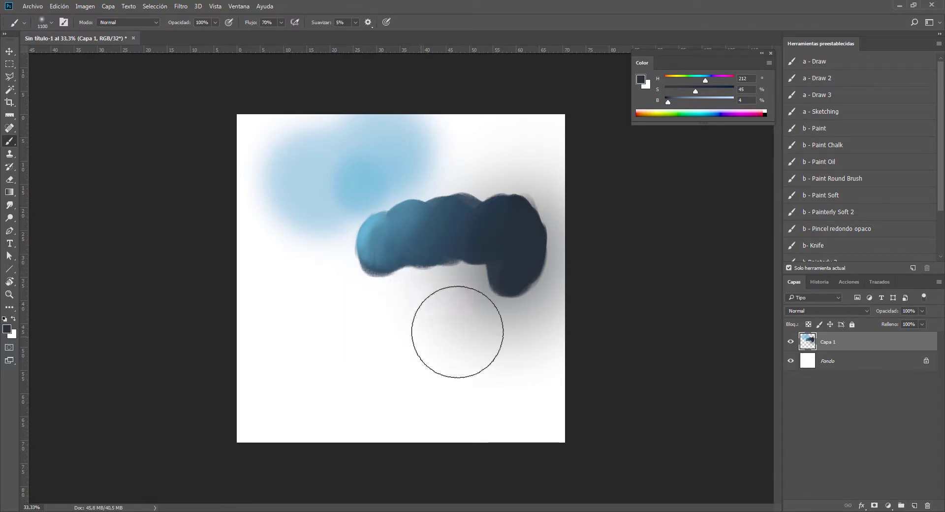
pyautogui.moveTo(428, 348)
pyautogui.mouseDown()
pyautogui.moveTo(368, 333)
pyautogui.moveTo(317, 369)
pyautogui.moveTo(415, 346)
pyautogui.mouseUp()
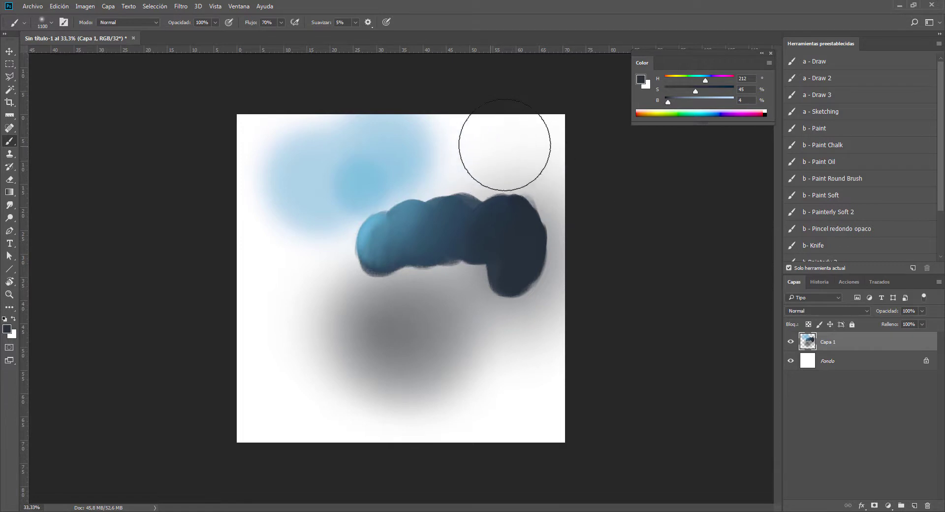
pyautogui.moveTo(508, 143); pyautogui.dragTo(487, 147)
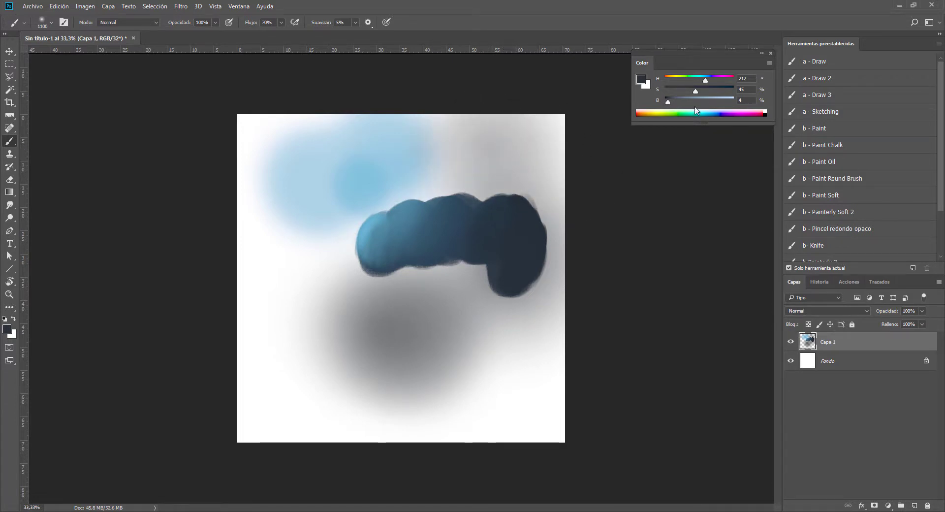
pyautogui.moveTo(672, 96); pyautogui.dragTo(671, 101)
pyautogui.press('[')
pyautogui.press('[')
pyautogui.press('[')
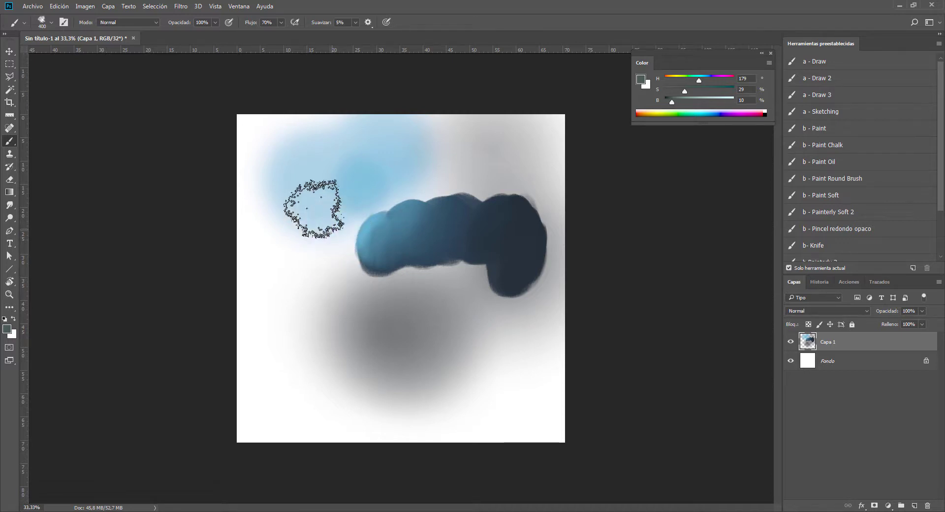
# - Paint grey and sampled light blue over the upper left, spreading grey-blue down the left side
pyautogui.moveTo(279, 153); pyautogui.dragTo(291, 211)
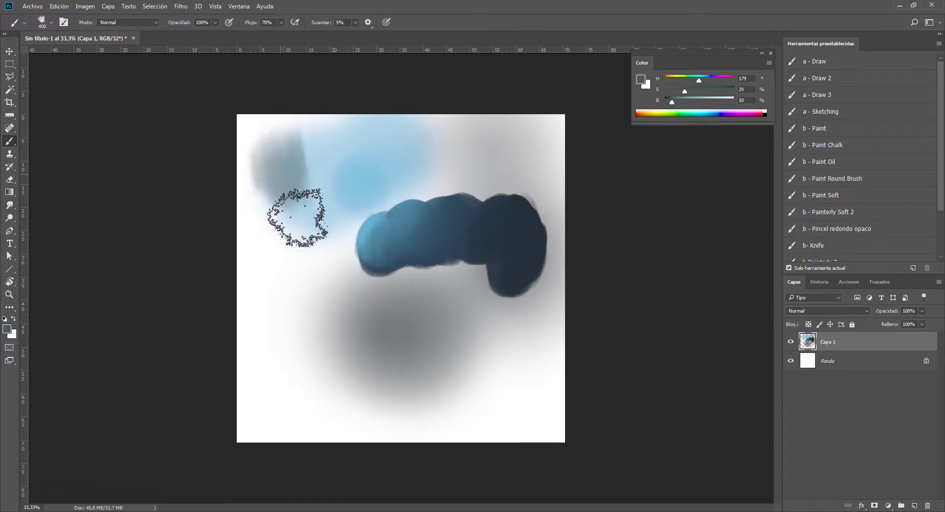
pyautogui.keyDown('alt'); pyautogui.click(325, 163); pyautogui.keyUp('alt')
pyautogui.moveTo(289, 137); pyautogui.dragTo(303, 207)
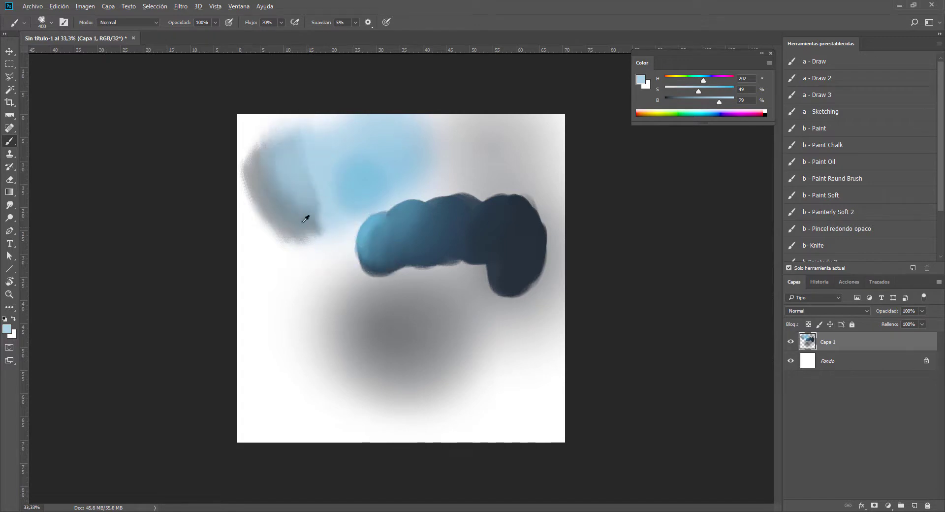
pyautogui.keyDown('alt'); pyautogui.click(306, 215); pyautogui.keyUp('alt')
pyautogui.moveTo(306, 253); pyautogui.dragTo(264, 222)
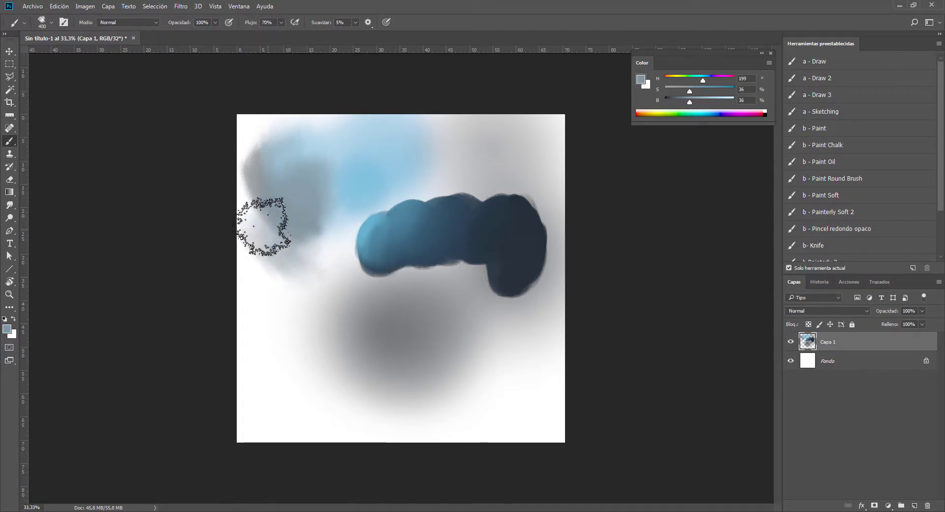
# - Blend sampled light blue over the grey upper-left area and enlarge the brush to 700
pyautogui.keyDown('alt'); pyautogui.click(318, 179); pyautogui.keyUp('alt')
pyautogui.moveTo(317, 179); pyautogui.dragTo(283, 201)
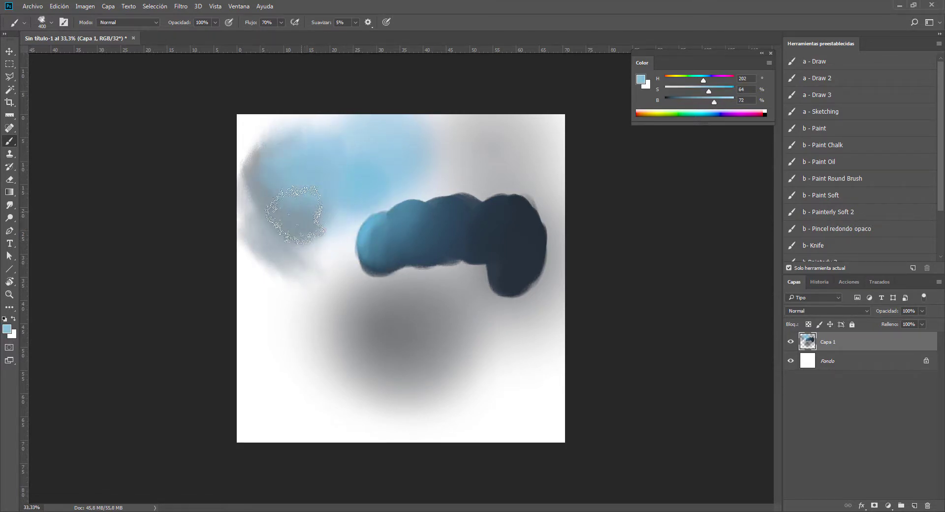
pyautogui.keyDown('alt'); pyautogui.click(298, 180); pyautogui.keyUp('alt')
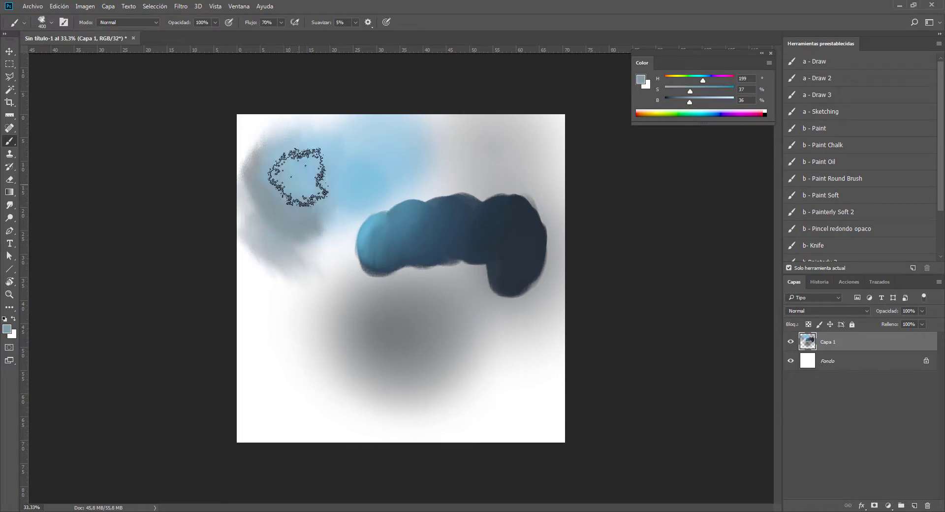
pyautogui.keyDown('alt'); pyautogui.click(373, 173); pyautogui.keyUp('alt')
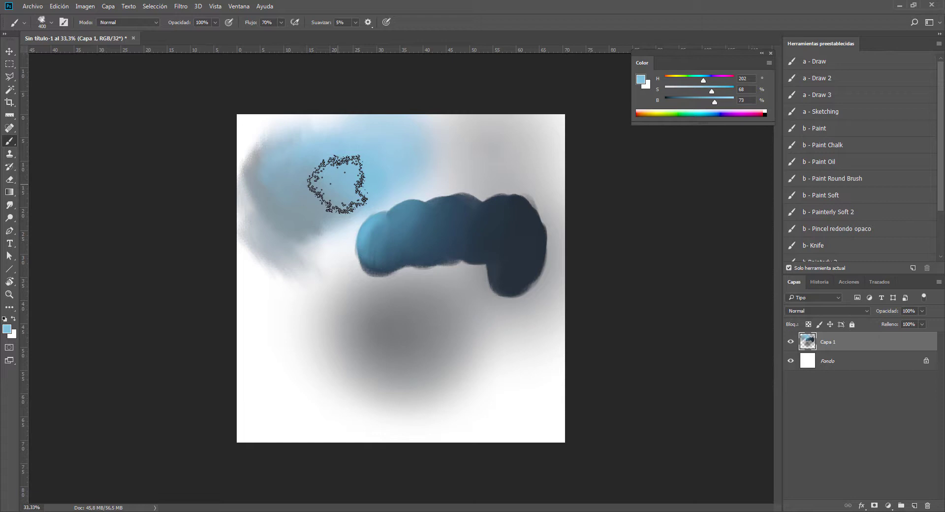
pyautogui.press(']')
pyautogui.press(']')
pyautogui.press(']')
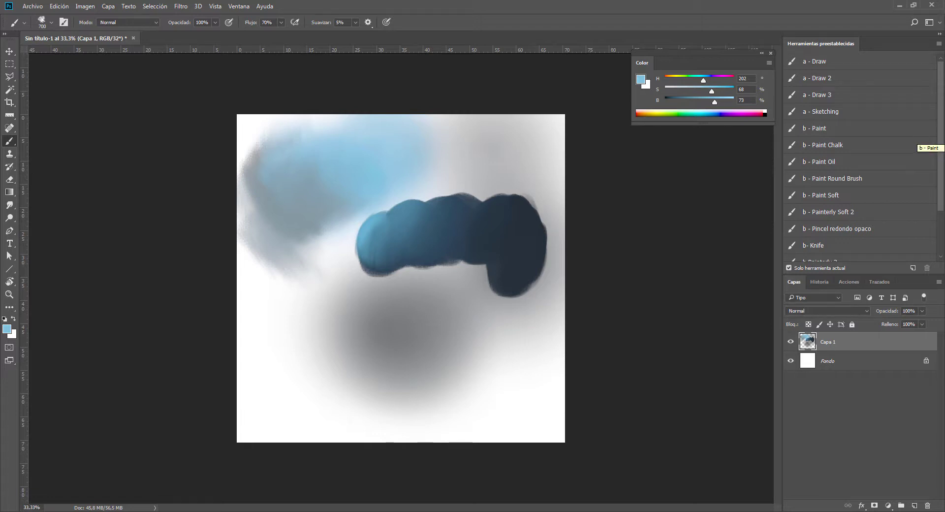
pyautogui.scroll(-3, 940, 114)
pyautogui.scroll(3, 941, 114)
pyautogui.scroll(-2, 819, 148)
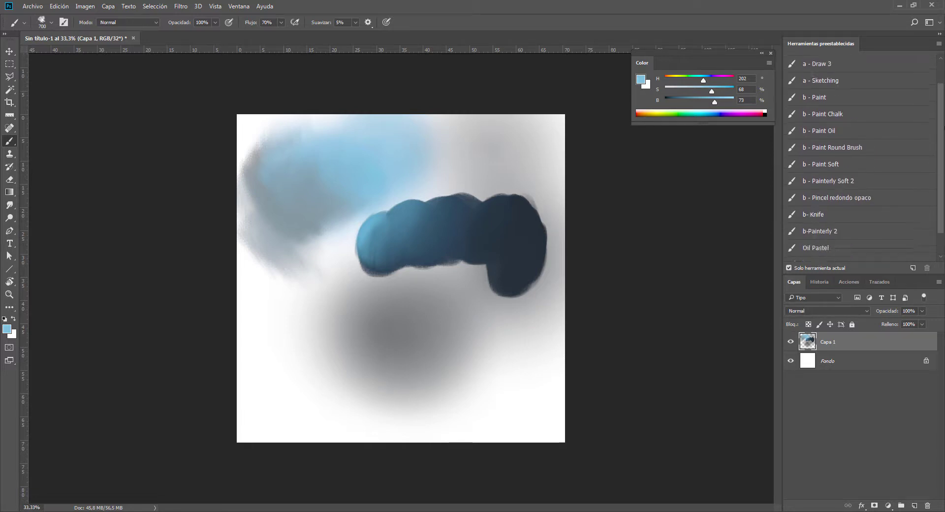
pyautogui.scroll(1, 819, 147)
# - Use the 'b - Paint Chalk' preset at brightness 29 for chalk patches at lower right and left
pyautogui.click(820, 129)
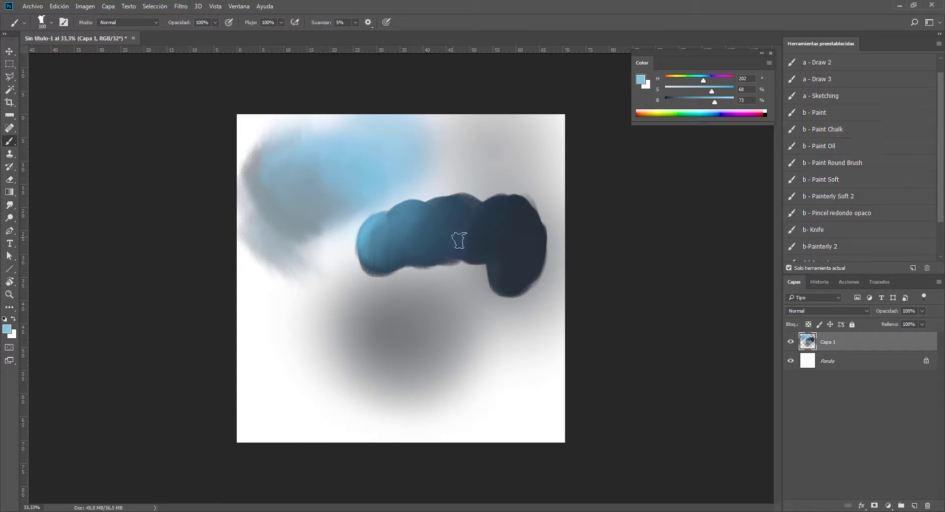
pyautogui.moveTo(704, 107); pyautogui.dragTo(684, 105)
pyautogui.moveTo(448, 330); pyautogui.dragTo(479, 355)
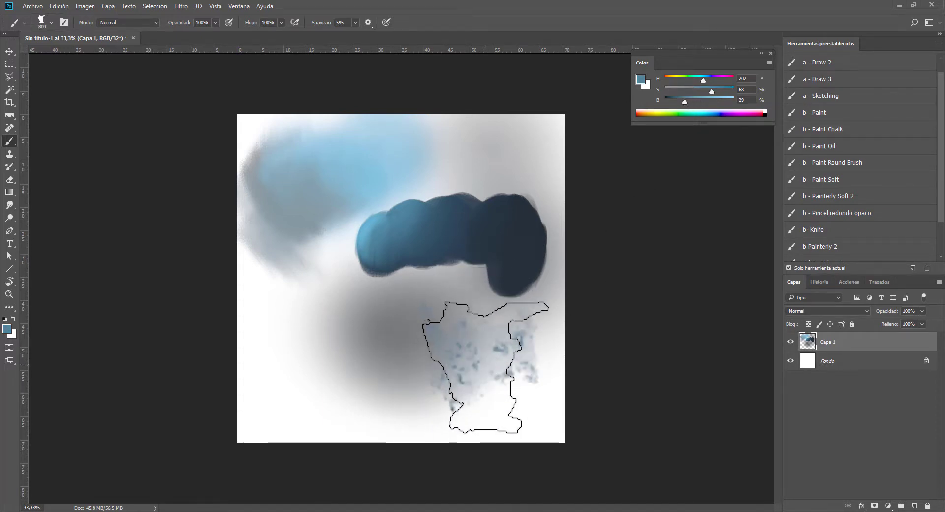
pyautogui.press('[')
pyautogui.press('[')
pyautogui.press('[')
pyautogui.moveTo(329, 379)
pyautogui.mouseDown()
pyautogui.moveTo(306, 346)
pyautogui.moveTo(312, 424)
pyautogui.moveTo(274, 337)
pyautogui.mouseUp()
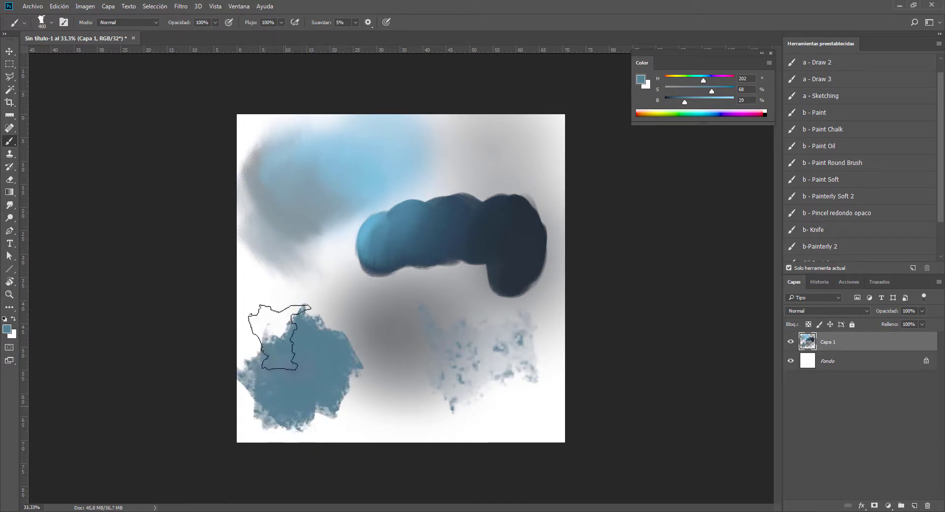
# - Add chalk texture over the upper blob and a large cloudy stroke at left-centre, brush 600
pyautogui.hotkey('ctrl', '-')
pyautogui.press(']')
pyautogui.press(']')
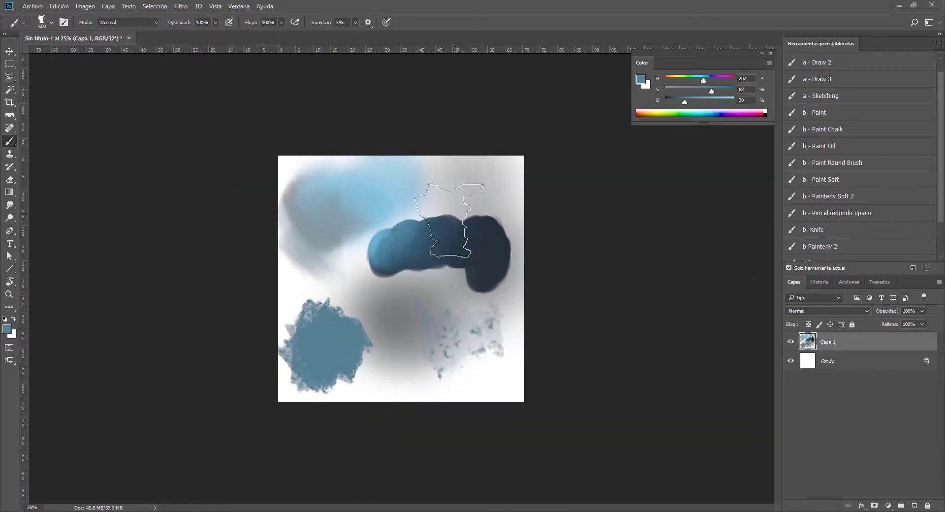
pyautogui.moveTo(455, 206); pyautogui.dragTo(460, 236)
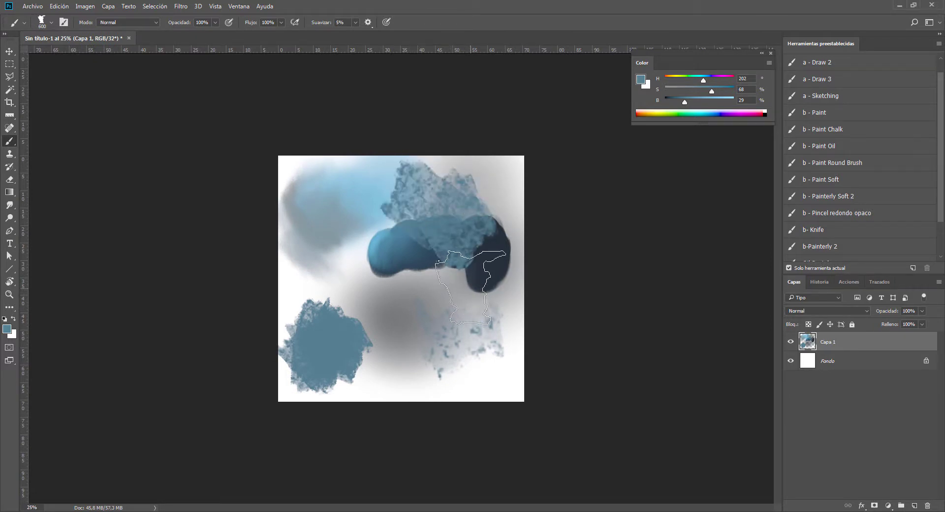
pyautogui.hotkey('ctrl', '+')
pyautogui.hotkey('ctrl', '+')
pyautogui.hotkey('ctrl', '+')
pyautogui.moveTo(315, 307); pyautogui.dragTo(325, 320)
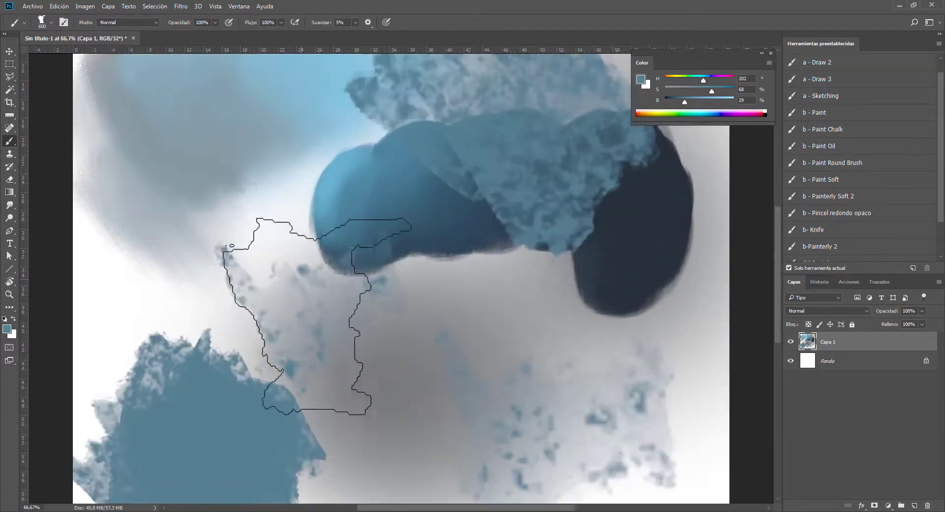
# - Add small blue dabs near the centre, on the left and on the upper-left blob at size 80
pyautogui.press('[')
pyautogui.press('[')
pyautogui.press('[')
pyautogui.moveTo(373, 361); pyautogui.dragTo(351, 344)
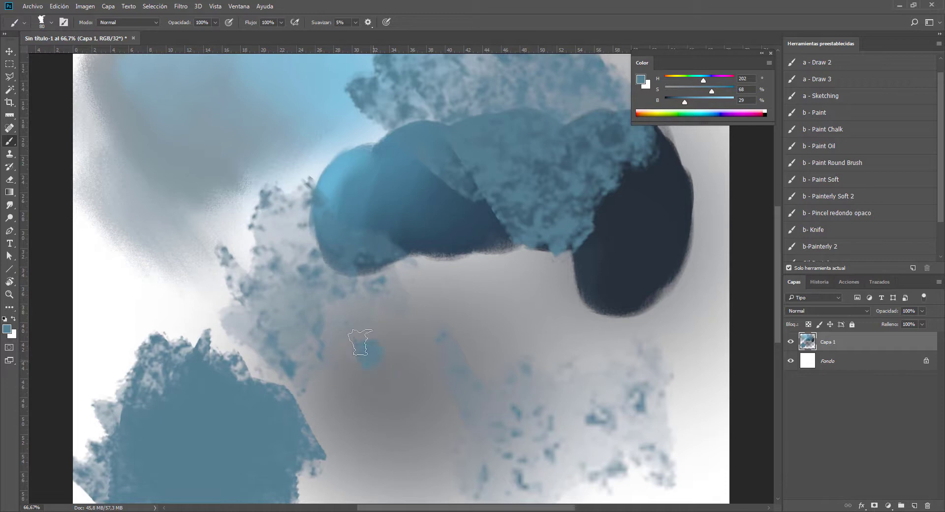
pyautogui.hotkey('ctrl', '-')
pyautogui.hotkey('ctrl', '-')
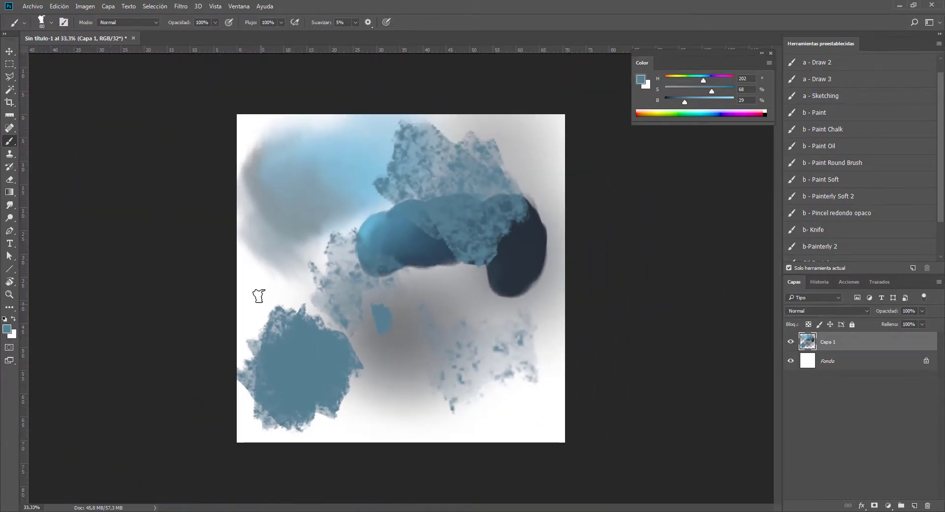
pyautogui.moveTo(258, 300); pyautogui.dragTo(258, 286)
pyautogui.hotkey('ctrl', '+')
pyautogui.hotkey('ctrl', '+')
pyautogui.moveTo(344, 330); pyautogui.dragTo(459, 317)
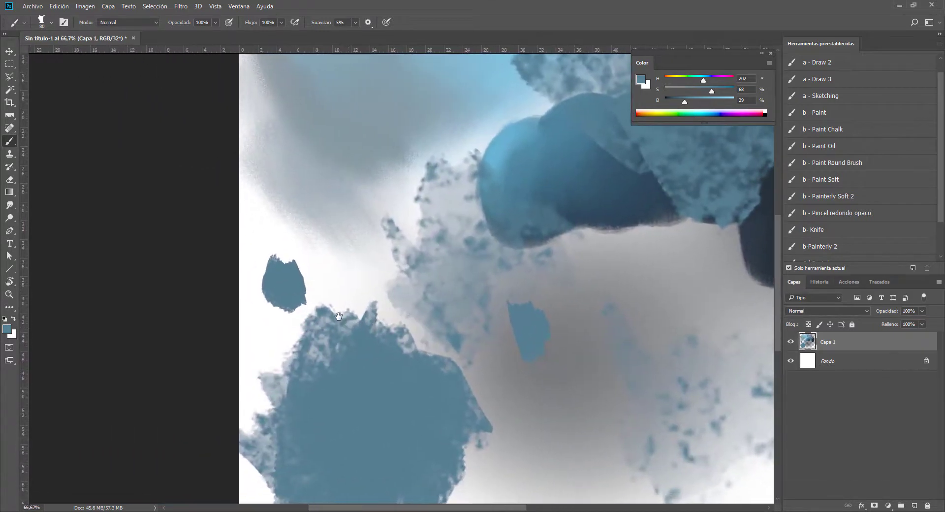
pyautogui.moveTo(295, 274)
pyautogui.mouseDown()
pyautogui.moveTo(312, 257)
pyautogui.moveTo(297, 257)
pyautogui.moveTo(325, 237)
pyautogui.moveTo(334, 248)
pyautogui.moveTo(296, 266)
pyautogui.moveTo(303, 280)
pyautogui.mouseUp()
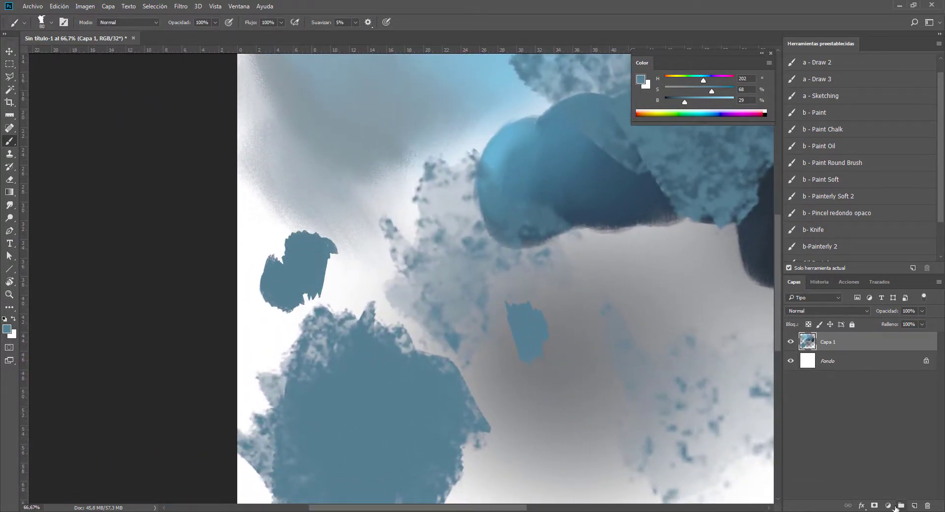
# - Create layer Capa 2 and repaint the small left blob in a lighter sampled blue-grey
pyautogui.click(914, 505)
pyautogui.press(']')
pyautogui.press(']')
pyautogui.press(']')
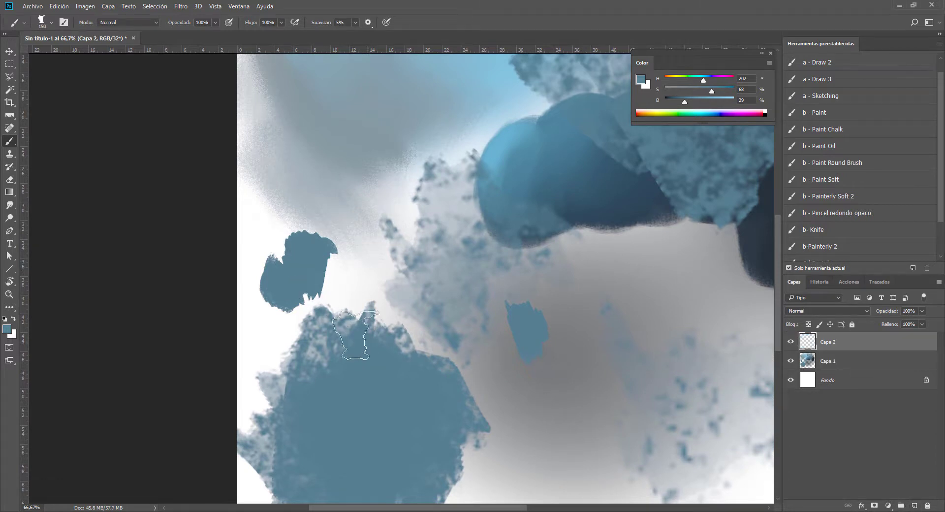
pyautogui.keyDown('alt'); pyautogui.click(316, 337); pyautogui.keyUp('alt')
pyautogui.moveTo(314, 270)
pyautogui.mouseDown()
pyautogui.moveTo(295, 256)
pyautogui.moveTo(305, 286)
pyautogui.mouseUp()
pyautogui.press(']')
pyautogui.press(']')
pyautogui.press(']')
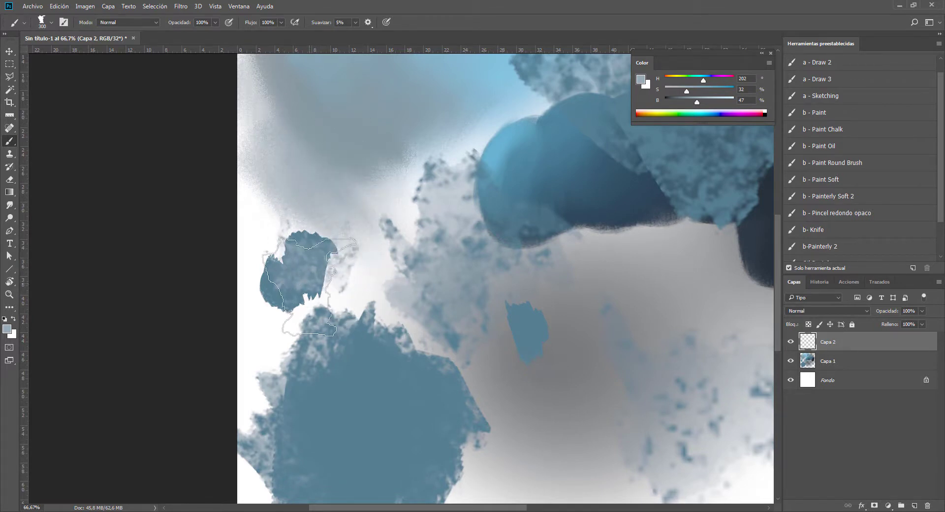
pyautogui.moveTo(337, 253); pyautogui.dragTo(315, 216)
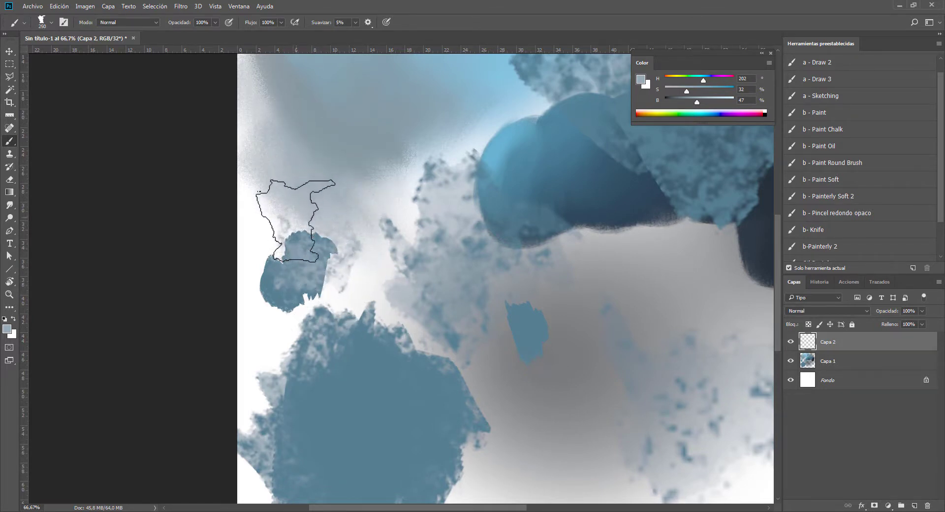
# - Shade the small left blob with dark navy at brightness 15 using a 40 px brush
pyautogui.press('[')
pyautogui.press('[')
pyautogui.press('[')
pyautogui.keyDown('alt'); pyautogui.click(269, 273); pyautogui.keyUp('alt')
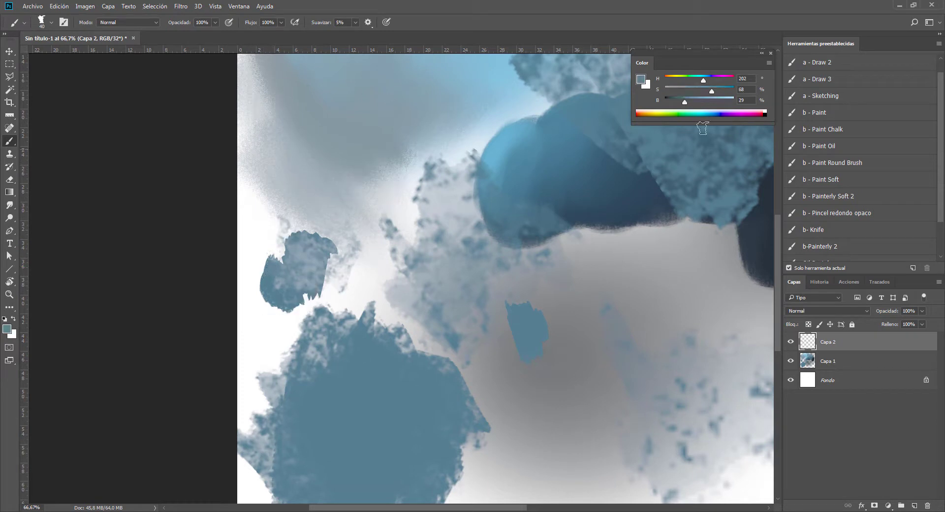
pyautogui.moveTo(684, 102); pyautogui.dragTo(675, 102)
pyautogui.moveTo(257, 293); pyautogui.dragTo(273, 309)
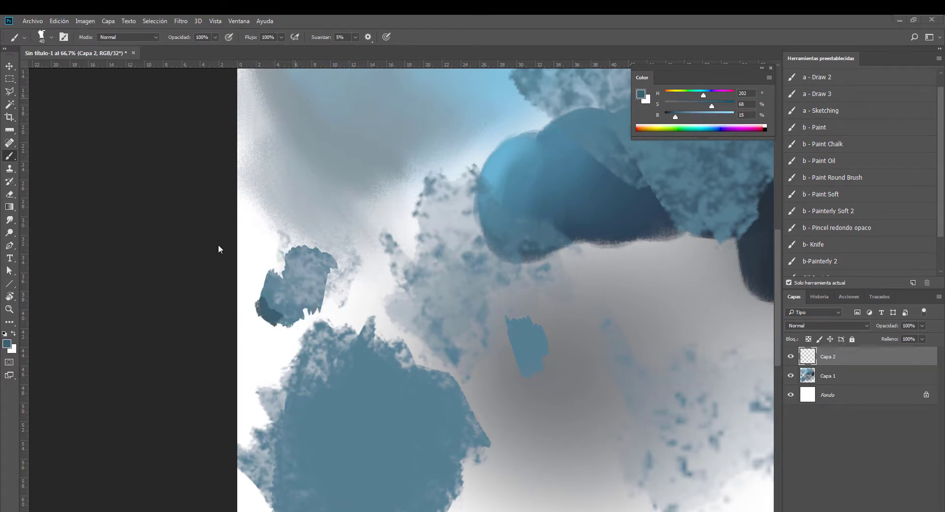
pyautogui.keyDown('alt'); pyautogui.click(261, 309); pyautogui.keyUp('alt')
pyautogui.keyDown('alt'); pyautogui.click(270, 311); pyautogui.keyUp('alt')
pyautogui.hotkey('ctrl', '-')
pyautogui.moveTo(301, 311); pyautogui.dragTo(390, 221)
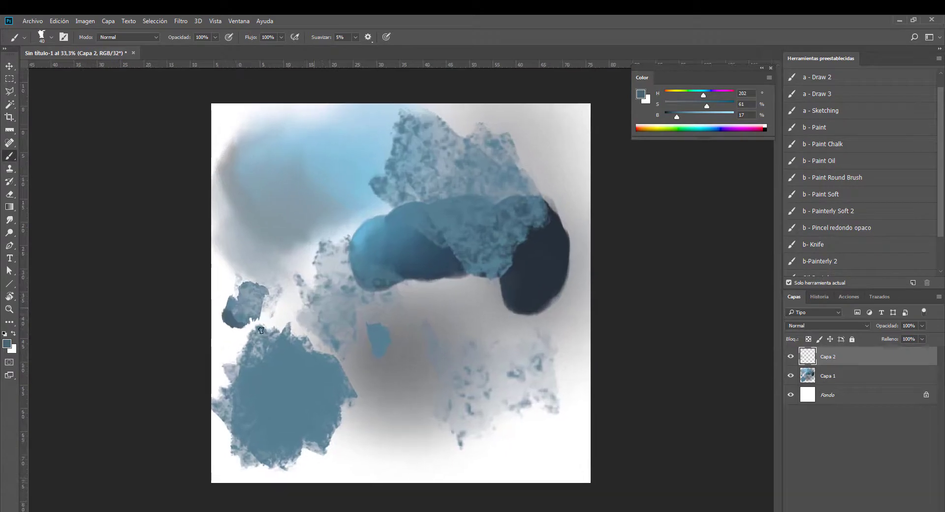
pyautogui.keyDown('alt'); pyautogui.click(374, 193); pyautogui.keyUp('alt')
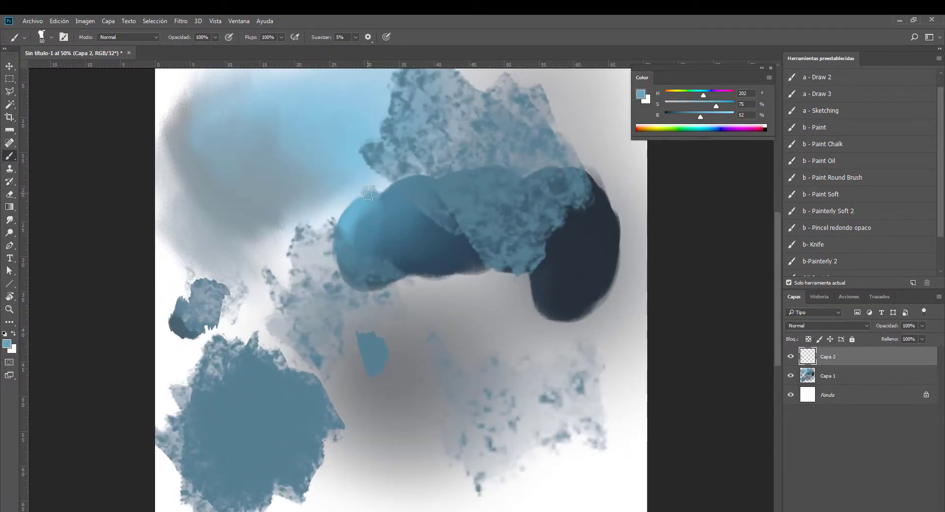
# - Zoom in and sample a pale blue from the canvas, shrinking the brush to 20
pyautogui.press(']')
pyautogui.press(']')
pyautogui.press(']')
pyautogui.hotkey('ctrl', '+')
pyautogui.scroll(2, 359, 209)
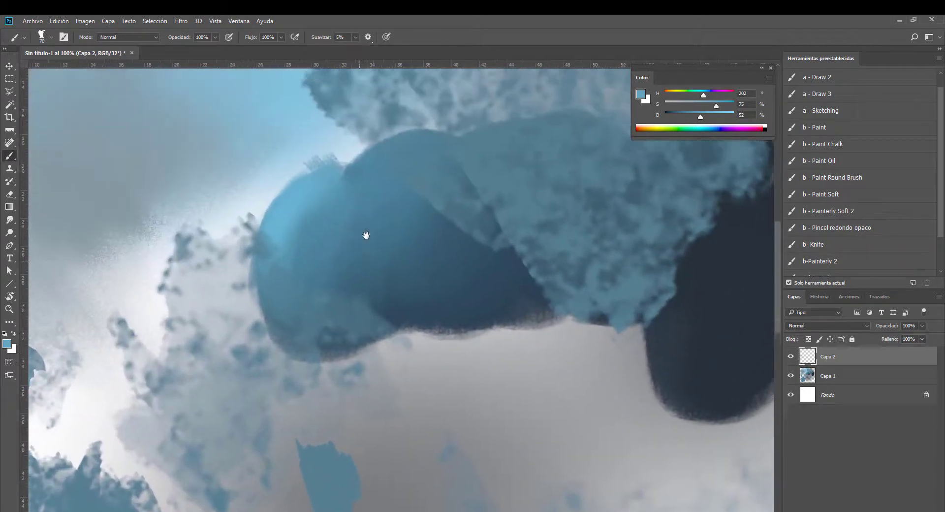
pyautogui.scroll(-1, 338, 216)
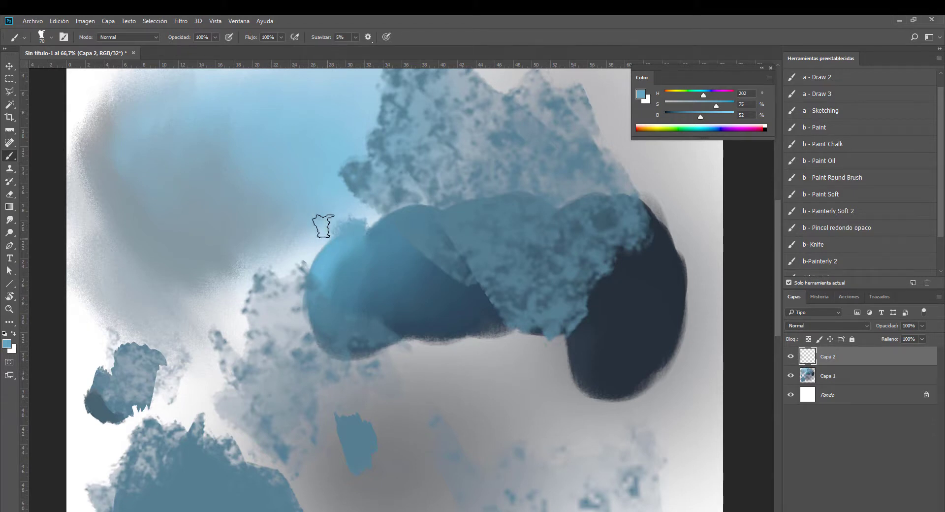
pyautogui.keyDown('alt'); pyautogui.click(311, 246); pyautogui.keyUp('alt')
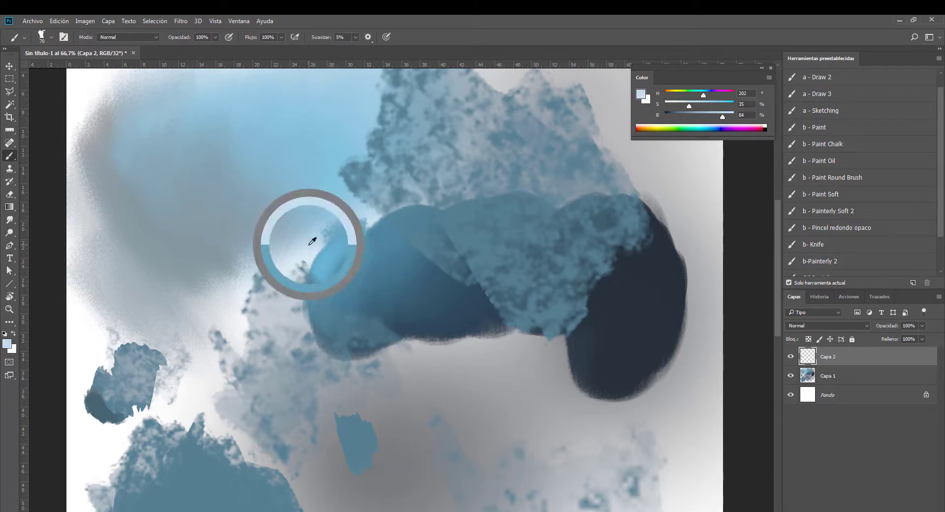
pyautogui.press('[')
pyautogui.press('[')
pyautogui.press('[')
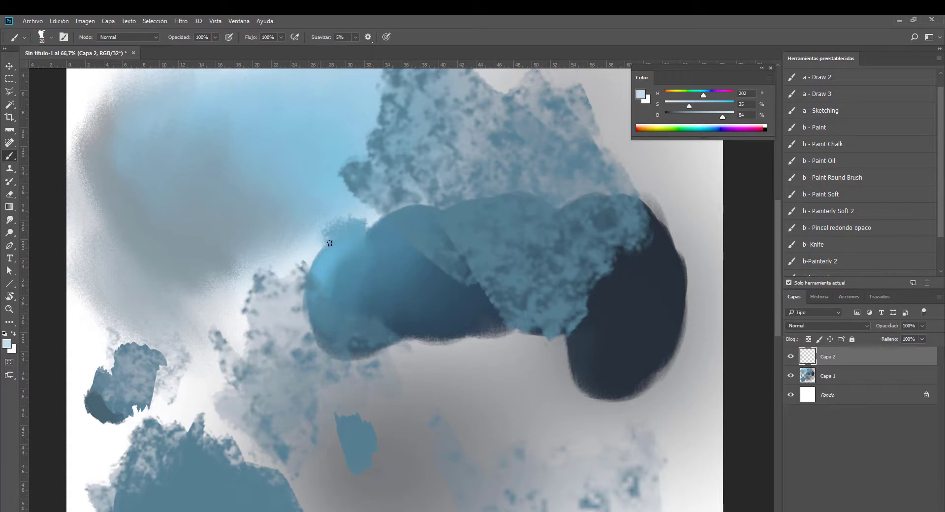
# - Sample blues around the blob's left edge, ending on a dark blue with brush size 70
pyautogui.keyDown('alt'); pyautogui.click(328, 247); pyautogui.keyUp('alt')
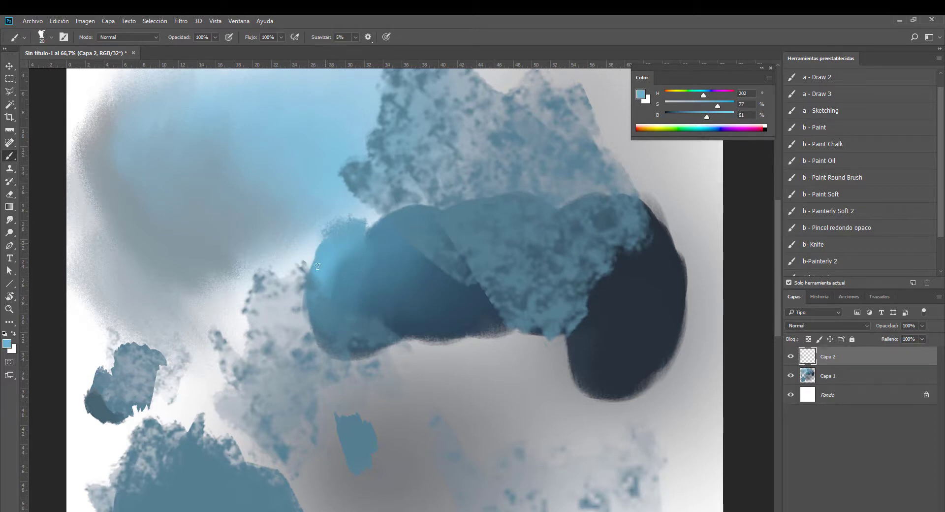
pyautogui.keyDown('alt'); pyautogui.click(321, 257); pyautogui.keyUp('alt')
pyautogui.keyDown('alt'); pyautogui.click(325, 269); pyautogui.keyUp('alt')
pyautogui.keyDown('alt'); pyautogui.click(309, 290); pyautogui.keyUp('alt')
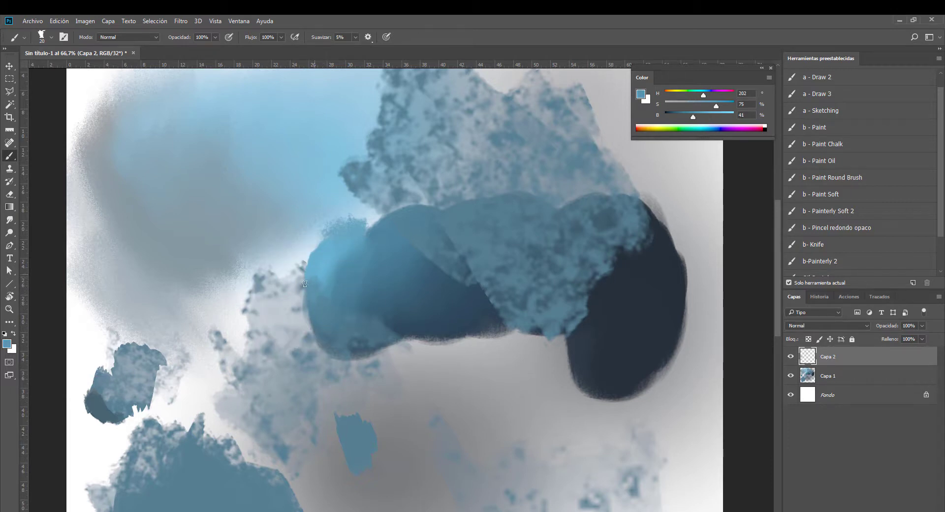
pyautogui.keyDown('alt'); pyautogui.click(319, 274); pyautogui.keyUp('alt')
pyautogui.press(']')
pyautogui.keyDown('alt'); pyautogui.click(408, 305); pyautogui.keyUp('alt')
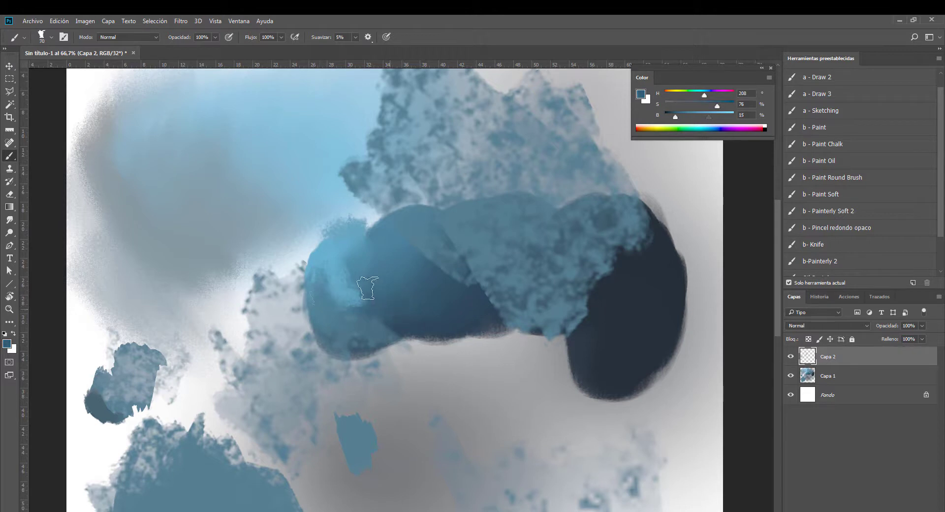
pyautogui.press(']')
pyautogui.press(']')
pyautogui.press(']')
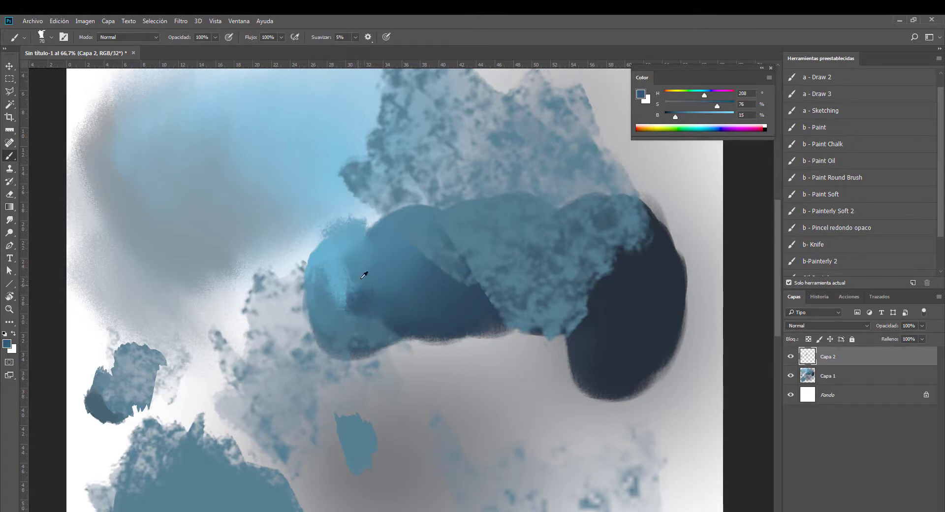
# - Work darker sampled blue strokes into the central blob and dab grey along its lower edge
pyautogui.keyDown('alt'); pyautogui.click(359, 273); pyautogui.keyUp('alt')
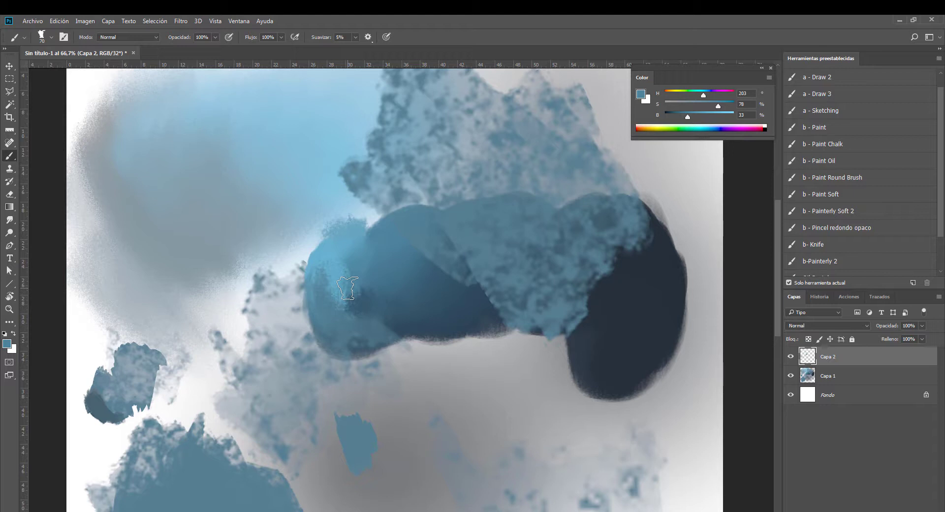
pyautogui.press(']')
pyautogui.press(']')
pyautogui.press(']')
pyautogui.keyDown('alt'); pyautogui.click(362, 278); pyautogui.keyUp('alt')
pyautogui.moveTo(367, 322)
pyautogui.mouseDown()
pyautogui.moveTo(400, 316)
pyautogui.moveTo(432, 326)
pyautogui.moveTo(395, 340)
pyautogui.moveTo(407, 351)
pyautogui.moveTo(432, 326)
pyautogui.mouseUp()
pyautogui.keyDown('alt'); pyautogui.click(424, 316); pyautogui.keyUp('alt')
pyautogui.keyDown('alt'); pyautogui.click(364, 350); pyautogui.keyUp('alt')
pyautogui.keyDown('alt'); pyautogui.click(448, 356); pyautogui.keyUp('alt')
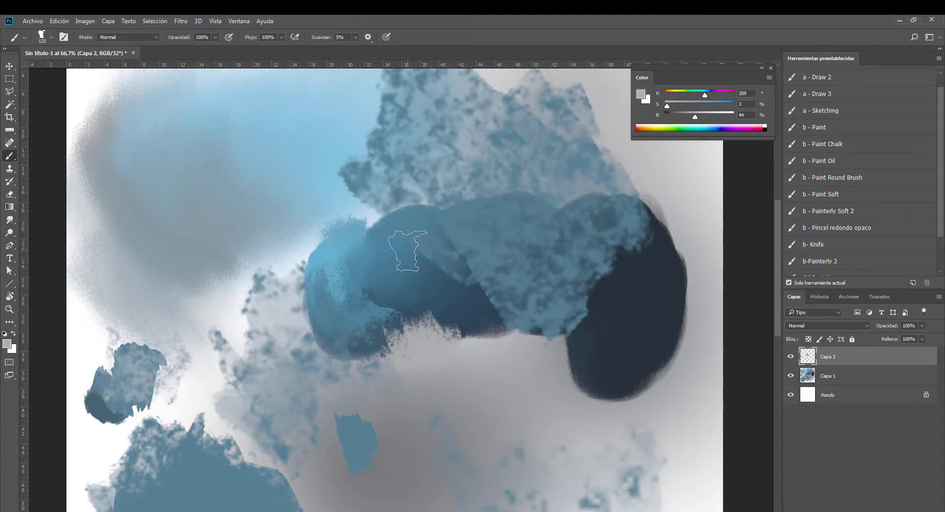
# - Switch to the 'b- Knife' preset and paint two blue rectangular patches side by side
pyautogui.click(839, 244)
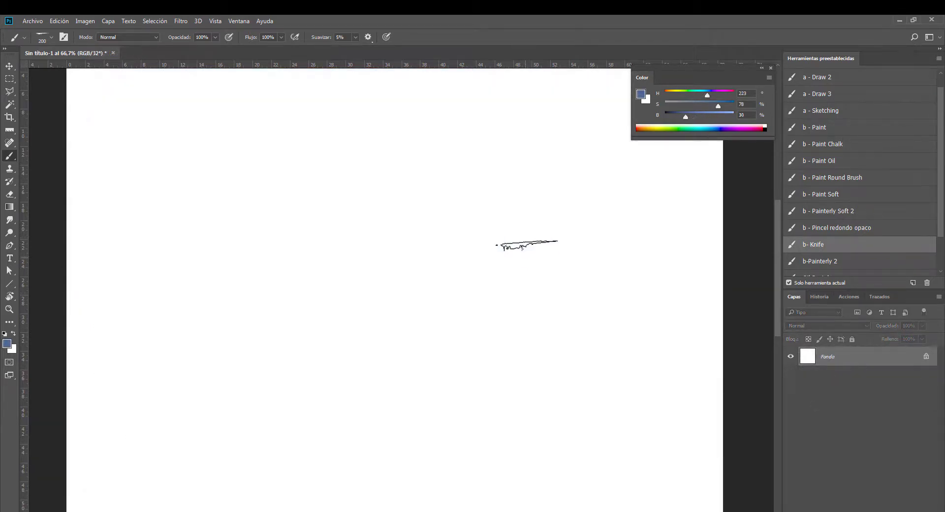
pyautogui.moveTo(527, 228); pyautogui.dragTo(527, 291)
pyautogui.moveTo(443, 233); pyautogui.dragTo(442, 295)
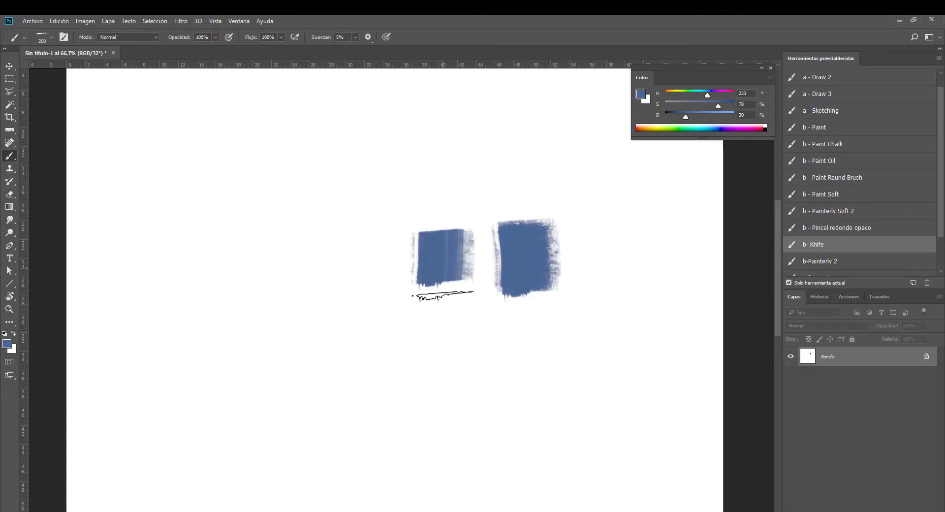
pyautogui.moveTo(441, 235); pyautogui.dragTo(442, 288)
pyautogui.hotkey('ctrl', '+')
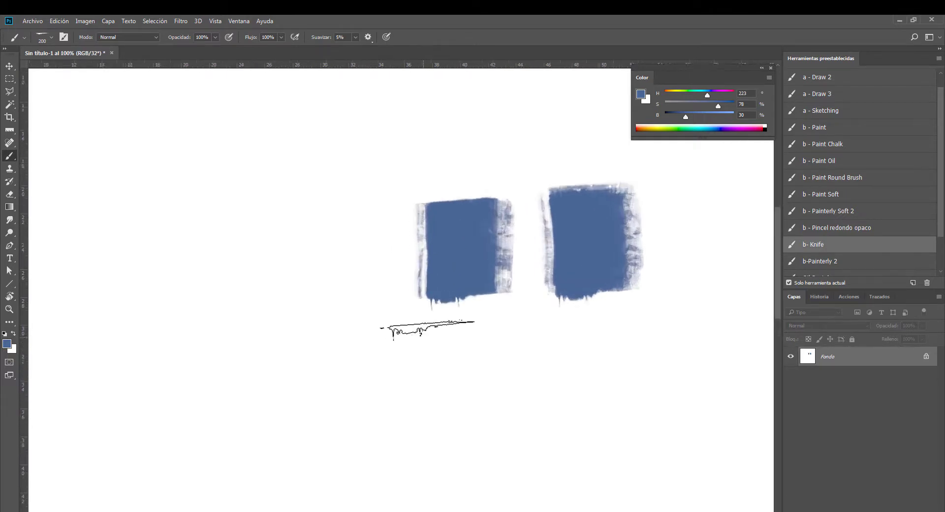
pyautogui.hotkey('ctrl', '+')
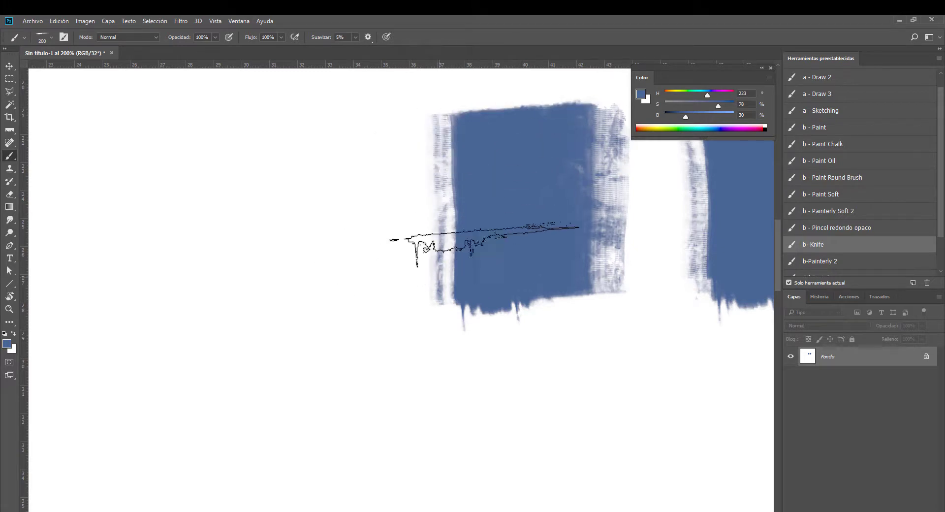
pyautogui.hotkey('ctrl', '-')
# - With a much larger brush, paint three wide blue smears: below the patches, upper left, lower left
pyautogui.press('[')
pyautogui.press('[')
pyautogui.press('[')
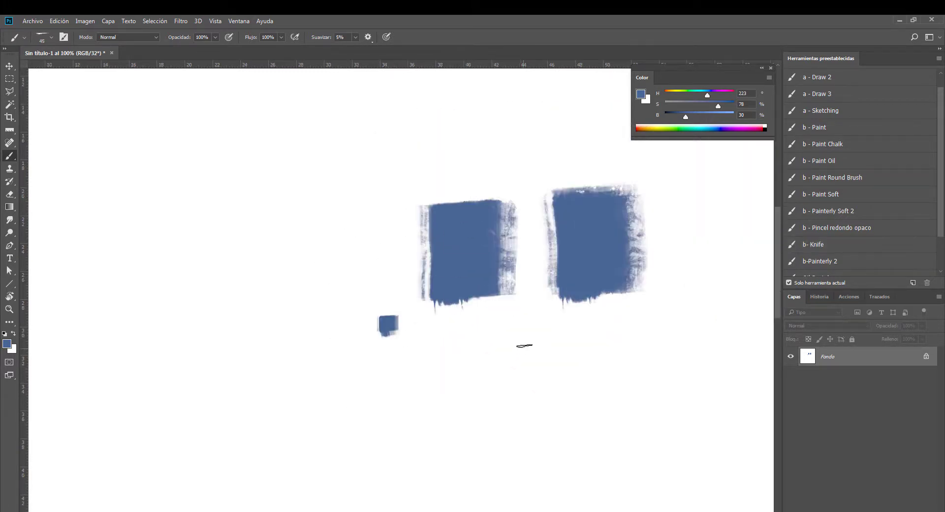
pyautogui.press(']')
pyautogui.press(']')
pyautogui.press(']')
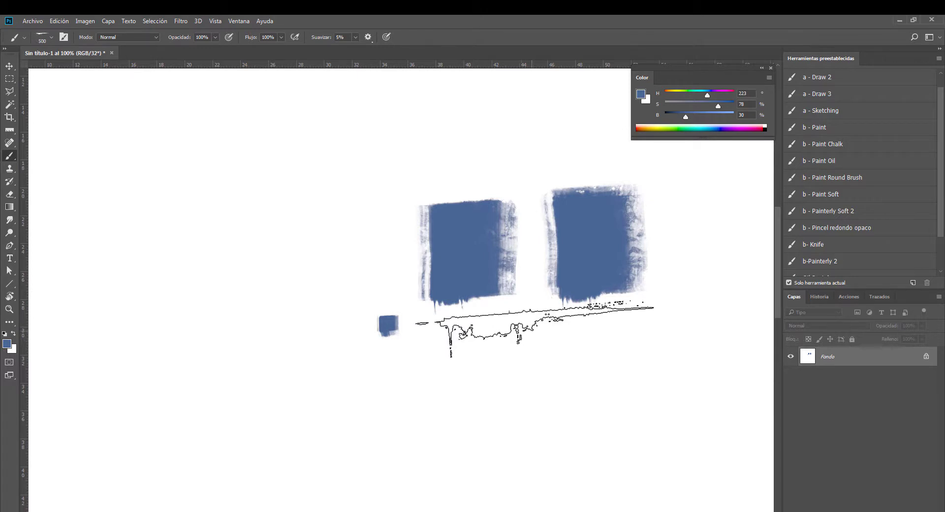
pyautogui.moveTo(536, 327); pyautogui.dragTo(538, 388)
pyautogui.moveTo(320, 236); pyautogui.dragTo(317, 197)
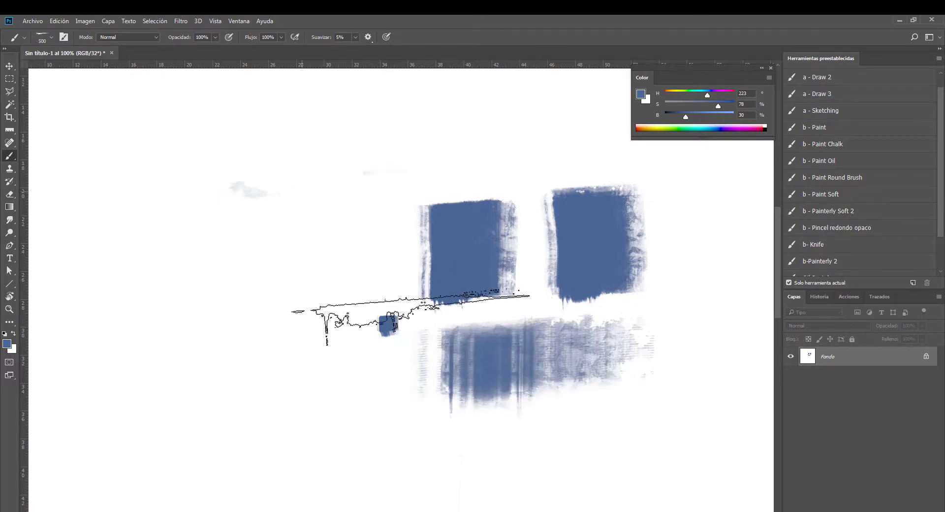
pyautogui.moveTo(338, 319); pyautogui.dragTo(345, 315)
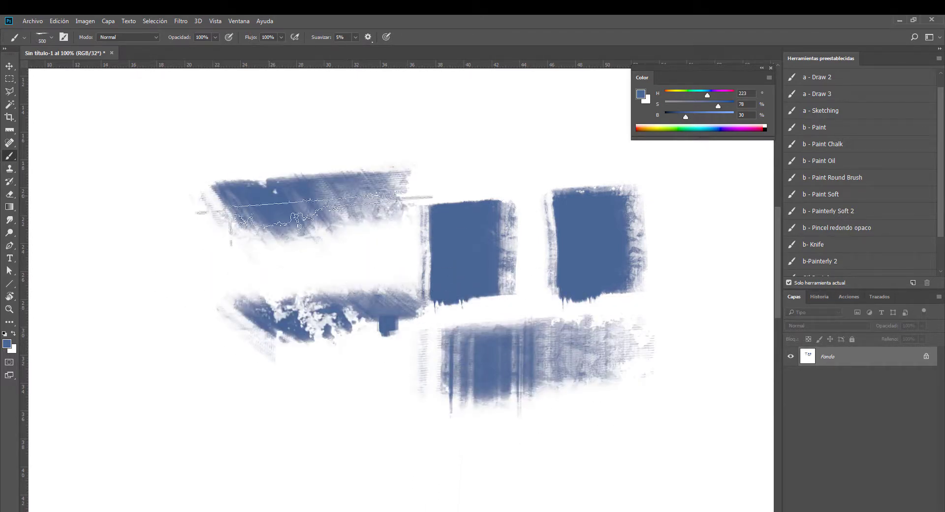
pyautogui.hotkey('ctrl', '-')
# - Paint a small blue square above the patches, shaded from light blue to navy
pyautogui.press('[')
pyautogui.press('[')
pyautogui.press('[')
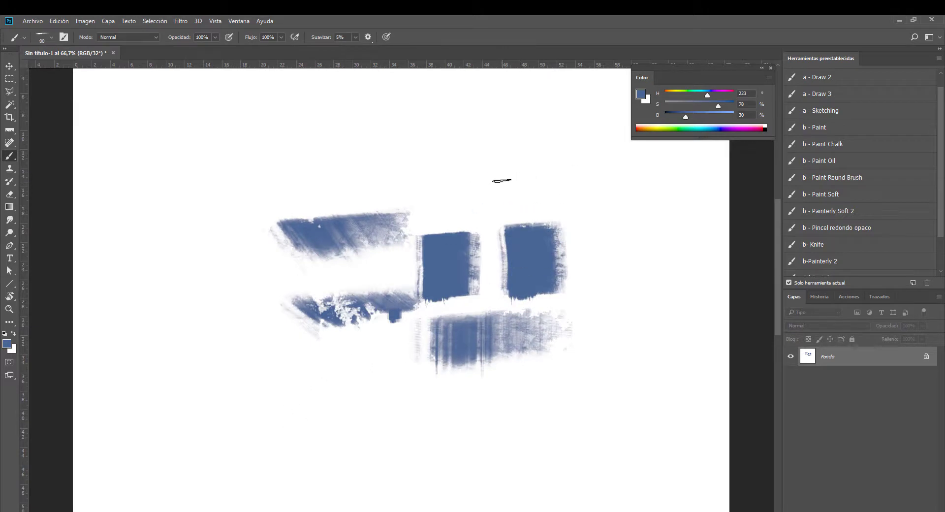
pyautogui.moveTo(501, 184)
pyautogui.mouseDown()
pyautogui.moveTo(502, 166)
pyautogui.moveTo(497, 181)
pyautogui.moveTo(492, 163)
pyautogui.moveTo(490, 186)
pyautogui.moveTo(504, 185)
pyautogui.moveTo(516, 164)
pyautogui.mouseUp()
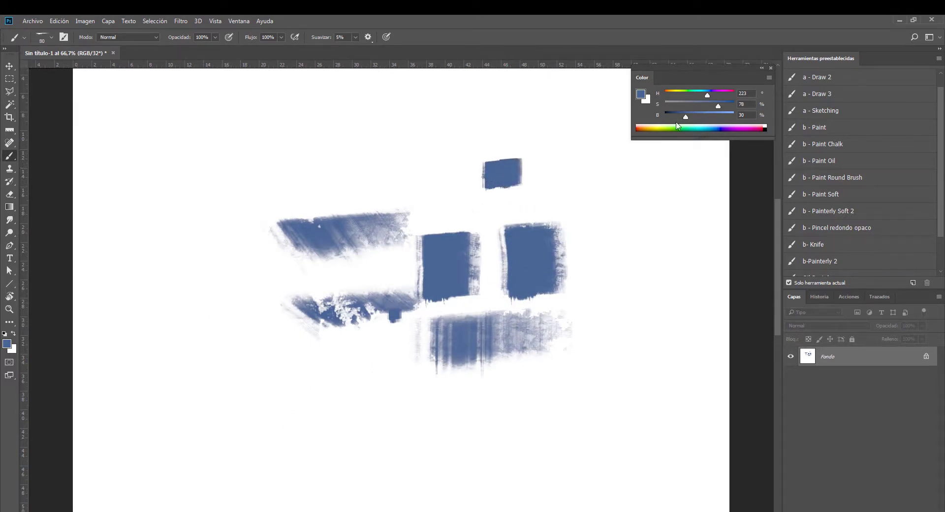
pyautogui.moveTo(686, 117); pyautogui.dragTo(680, 116)
pyautogui.moveTo(509, 159); pyautogui.dragTo(524, 182)
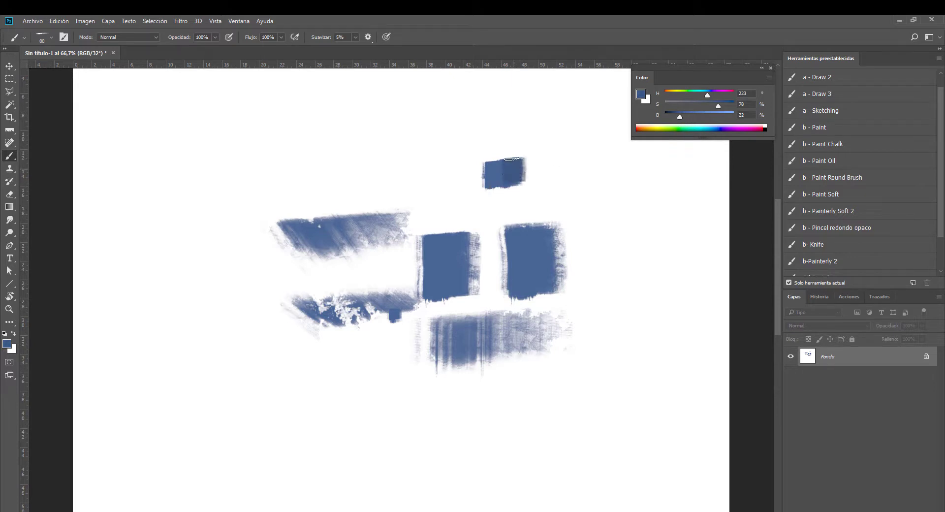
pyautogui.moveTo(679, 116); pyautogui.dragTo(674, 117)
pyautogui.moveTo(507, 160)
pyautogui.mouseDown()
pyautogui.moveTo(524, 179)
pyautogui.moveTo(514, 166)
pyautogui.mouseUp()
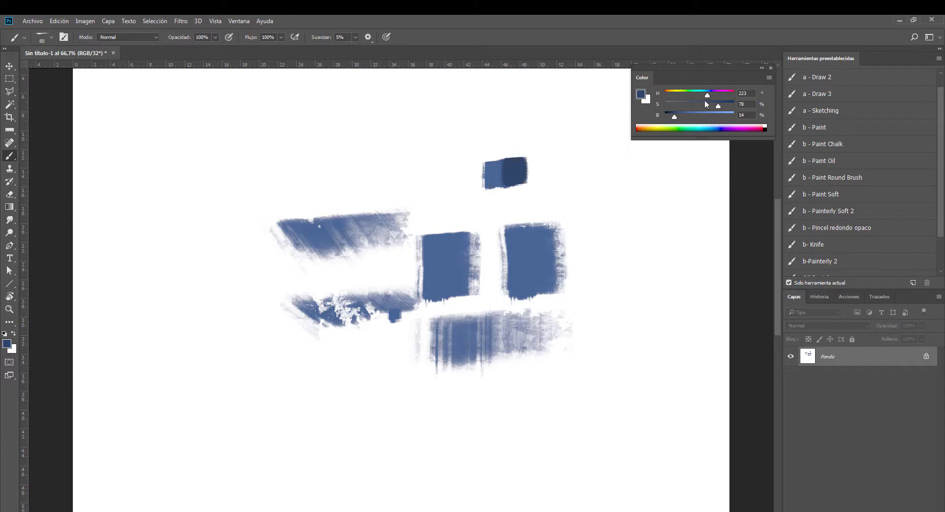
pyautogui.moveTo(674, 117); pyautogui.dragTo(718, 116)
pyautogui.press('[')
pyautogui.press('[')
pyautogui.press('[')
pyautogui.press('[')
pyautogui.moveTo(487, 187); pyautogui.dragTo(485, 165)
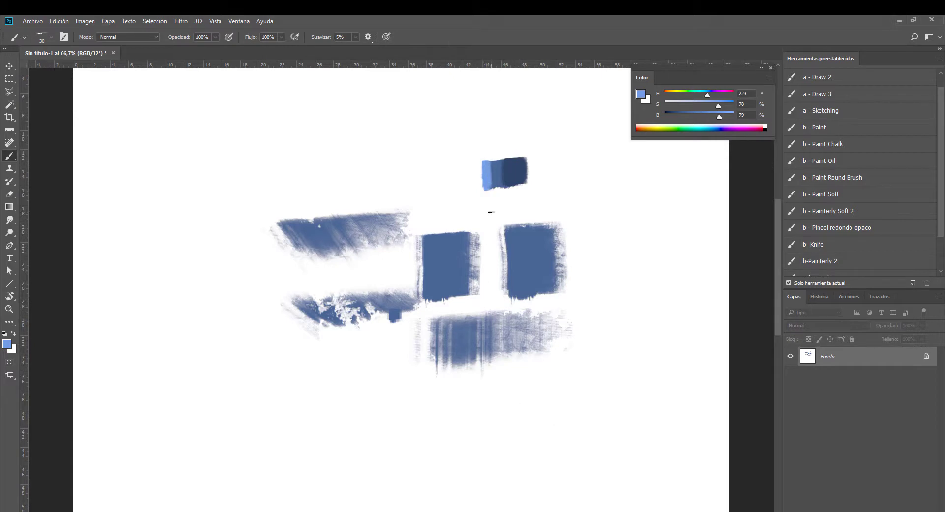
# - Zoom and scroll the view to inspect the small shaded square
pyautogui.scroll(2, 491, 212)
pyautogui.moveTo(527, 205); pyautogui.dragTo(423, 343)
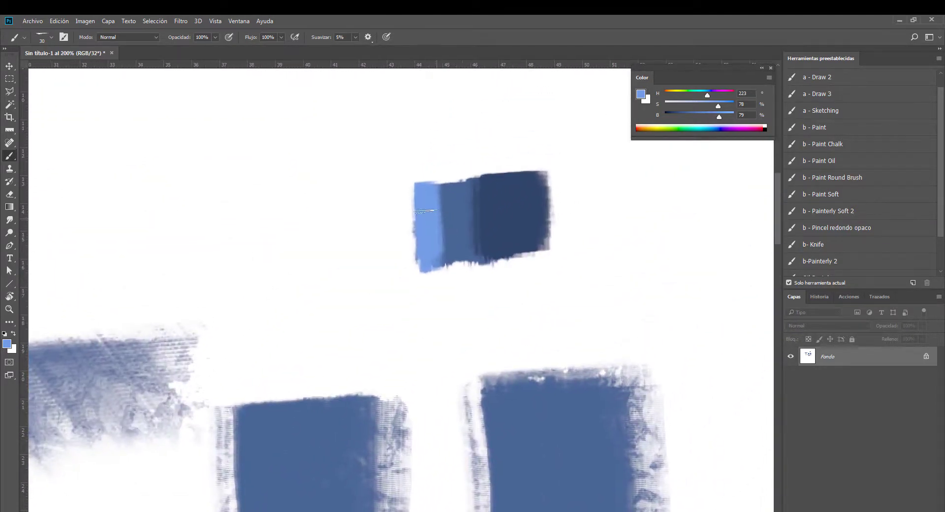
pyautogui.scroll(1, 426, 211)
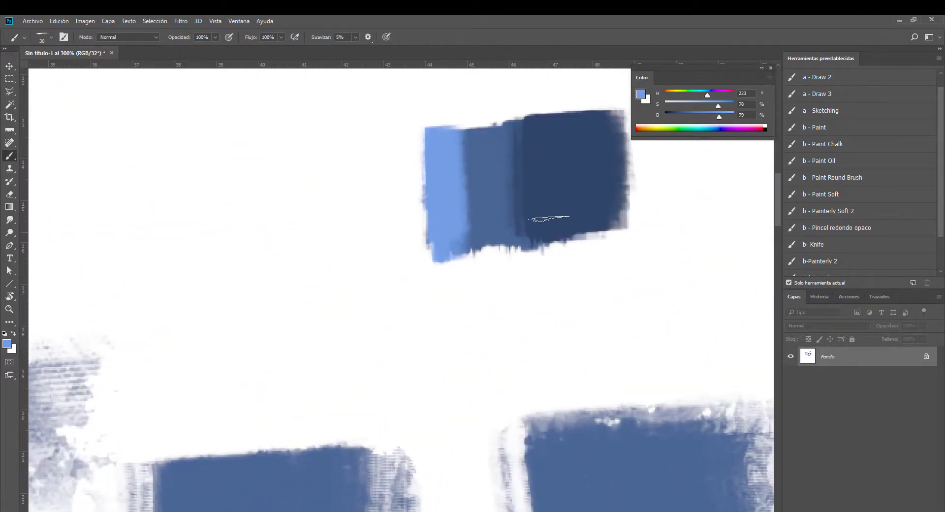
pyautogui.scroll(-2, 548, 218)
pyautogui.scroll(-1, 502, 241)
pyautogui.scroll(-1, 472, 256)
pyautogui.scroll(-1, 458, 266)
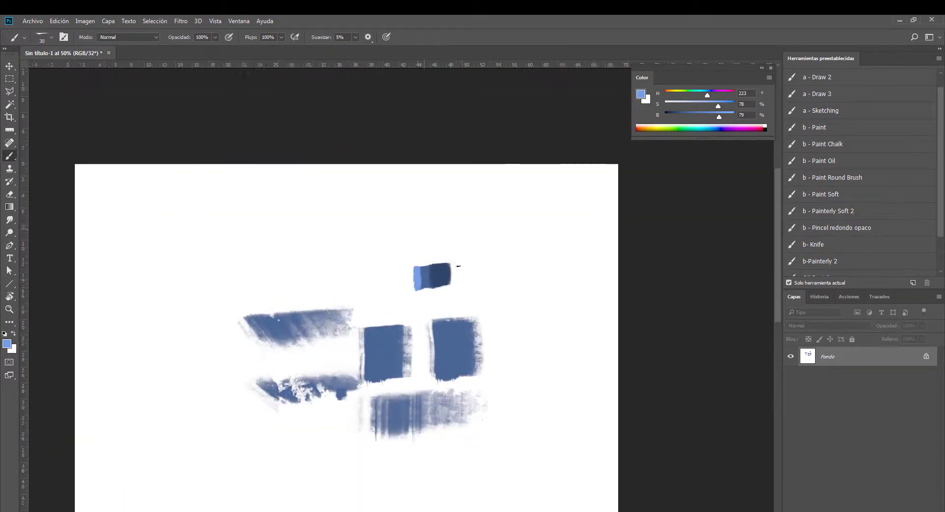
pyautogui.scroll(1, 458, 266)
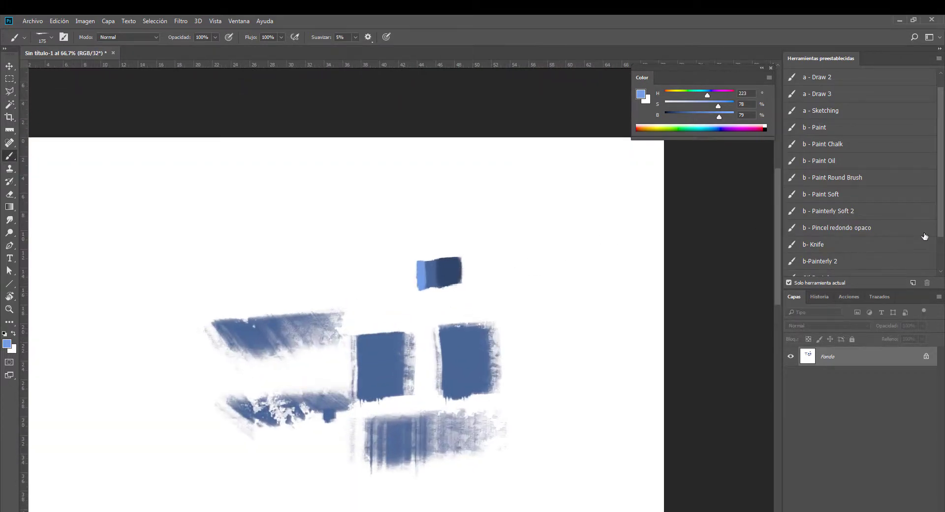
pyautogui.scroll(-1, 881, 236)
pyautogui.scroll(-1, 866, 236)
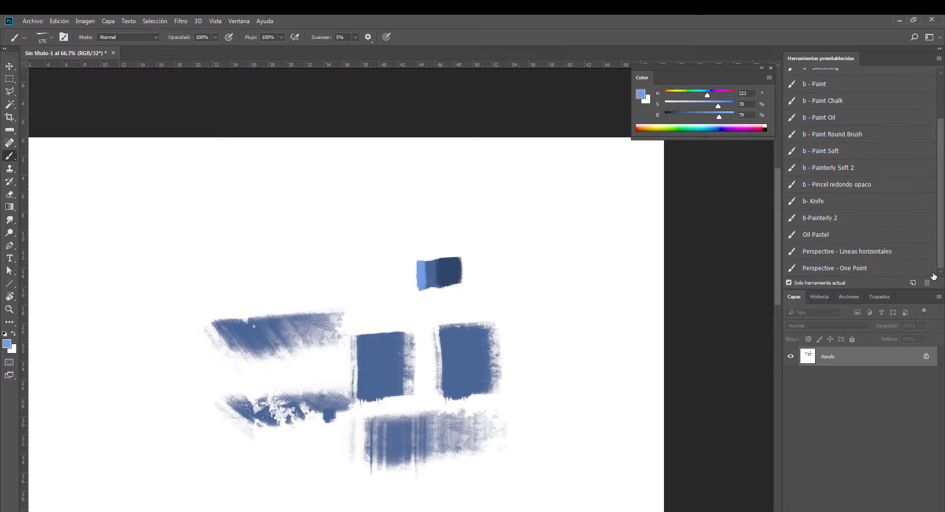
# - Switch to Oil Pastel and paint a large light-blue cloud across the top above the swatches
pyautogui.click(839, 237)
pyautogui.moveTo(543, 225); pyautogui.dragTo(543, 249)
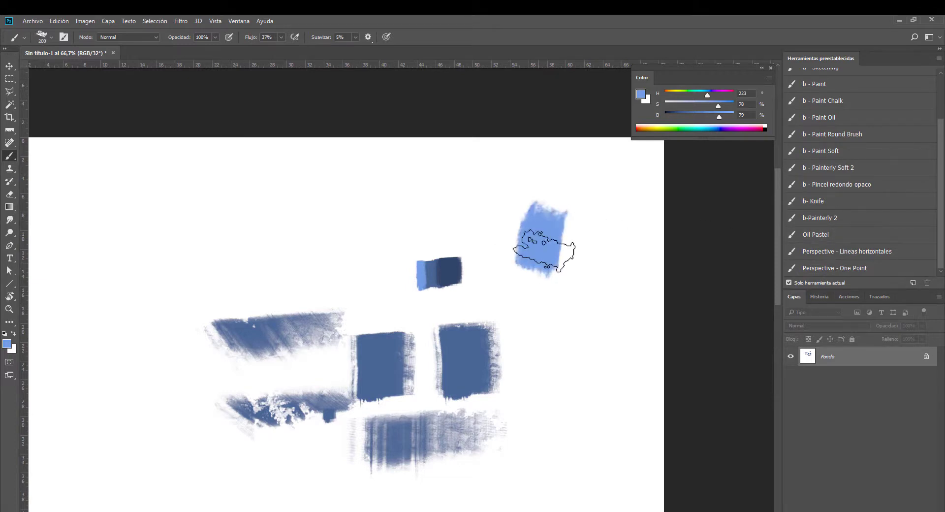
pyautogui.press(']')
pyautogui.press(']')
pyautogui.press(']')
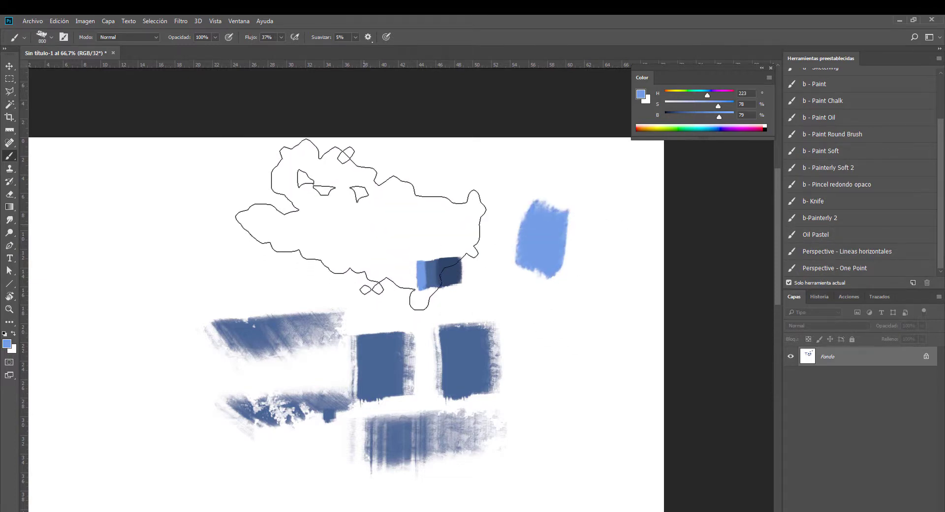
pyautogui.moveTo(360, 224); pyautogui.dragTo(394, 207)
pyautogui.moveTo(253, 222); pyautogui.dragTo(206, 217)
pyautogui.moveTo(354, 404); pyautogui.dragTo(413, 263)
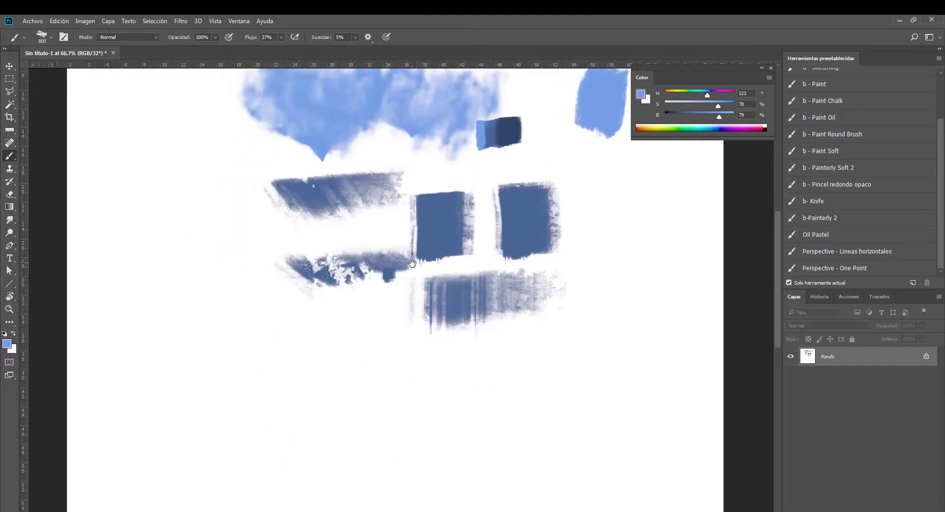
# - With a smaller brush, add a short light-blue stroke to the right of the swatches
pyautogui.hotkey('ctrl', '-')
pyautogui.press('[')
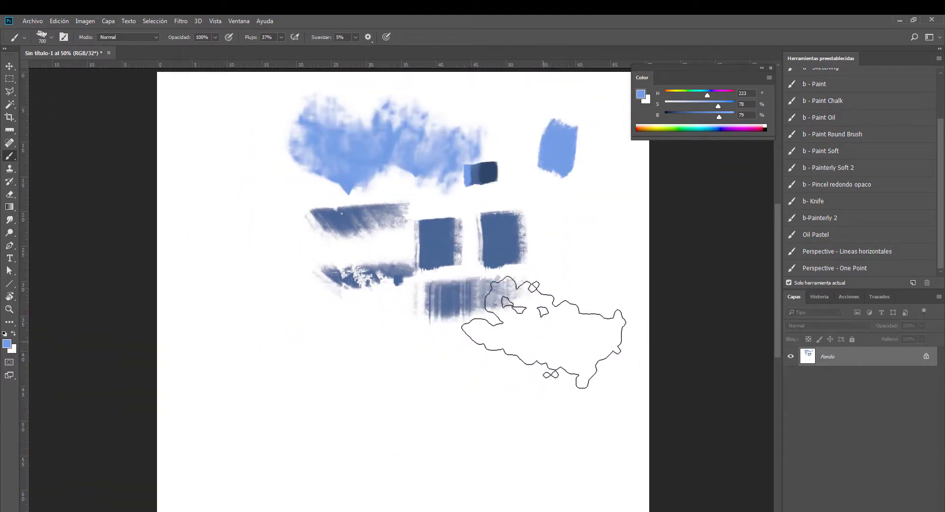
pyautogui.press('[')
pyautogui.press('[')
pyautogui.press('[')
pyautogui.press('[')
pyautogui.press('[')
pyautogui.press('[')
pyautogui.press('[')
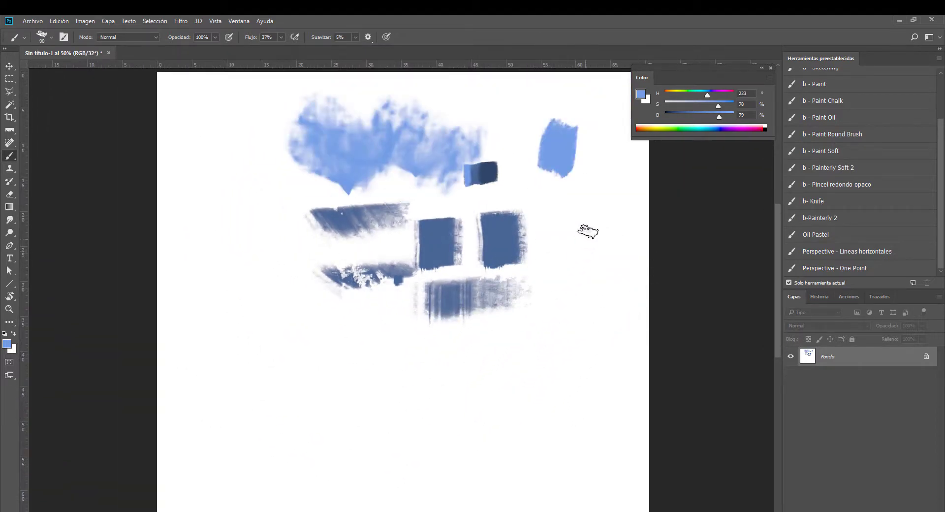
pyautogui.moveTo(588, 231); pyautogui.dragTo(574, 272)
pyautogui.hotkey('ctrl', '+')
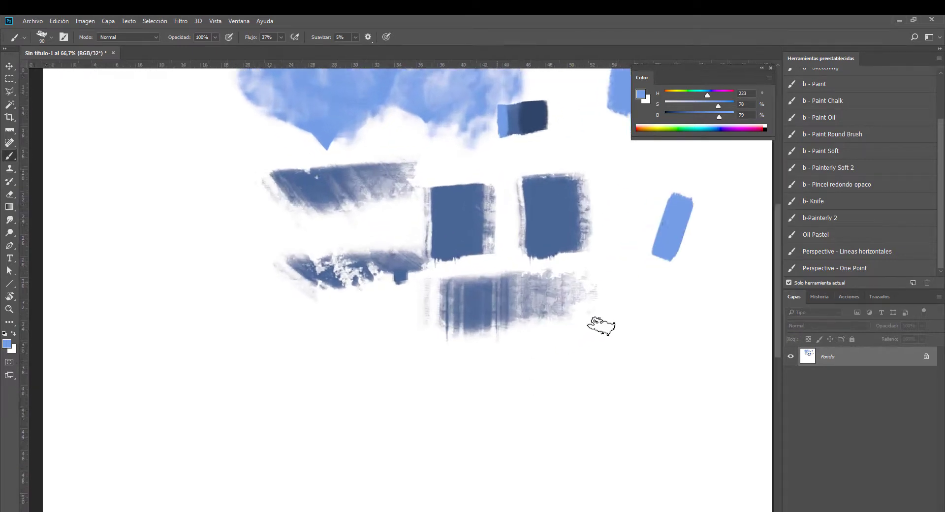
pyautogui.scroll(1, 600, 325)
pyautogui.scroll(1, 474, 371)
pyautogui.scroll(3, 401, 375)
# - With a smaller brush, paint darker blue over the stroke block's right half
pyautogui.scroll(1, 306, 369)
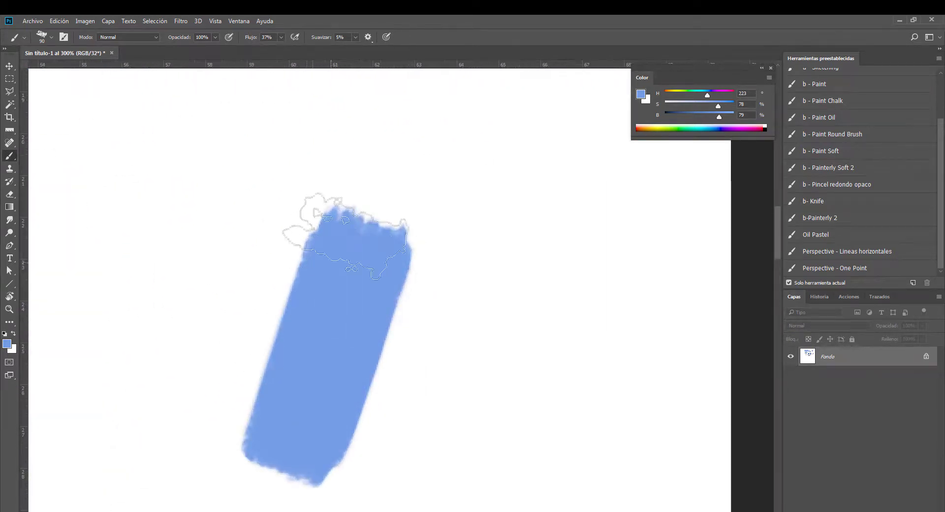
pyautogui.moveTo(344, 314); pyautogui.dragTo(423, 205)
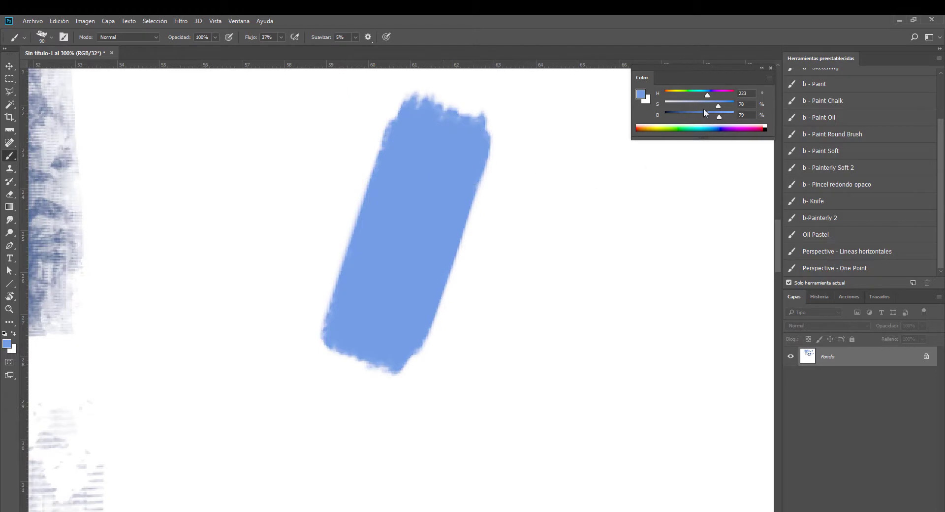
pyautogui.moveTo(704, 112); pyautogui.dragTo(689, 115)
pyautogui.press('[')
pyautogui.press('[')
pyautogui.press('[')
pyautogui.moveTo(464, 155)
pyautogui.mouseDown()
pyautogui.moveTo(412, 320)
pyautogui.moveTo(451, 219)
pyautogui.mouseUp()
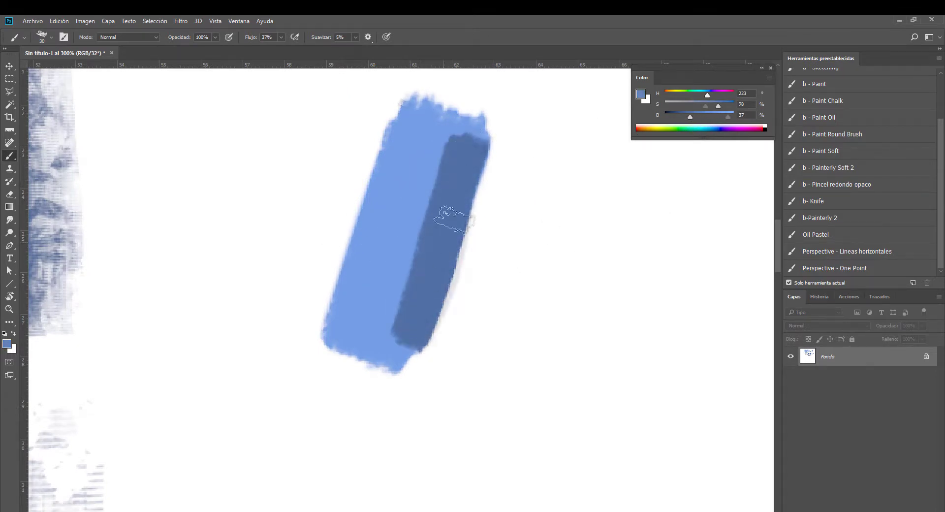
# - Paint light-blue strokes down the block's left edge at 76% flow, enlarging the brush slightly
pyautogui.moveTo(391, 128)
pyautogui.mouseDown()
pyautogui.moveTo(360, 242)
pyautogui.moveTo(396, 109)
pyautogui.moveTo(384, 172)
pyautogui.mouseUp()
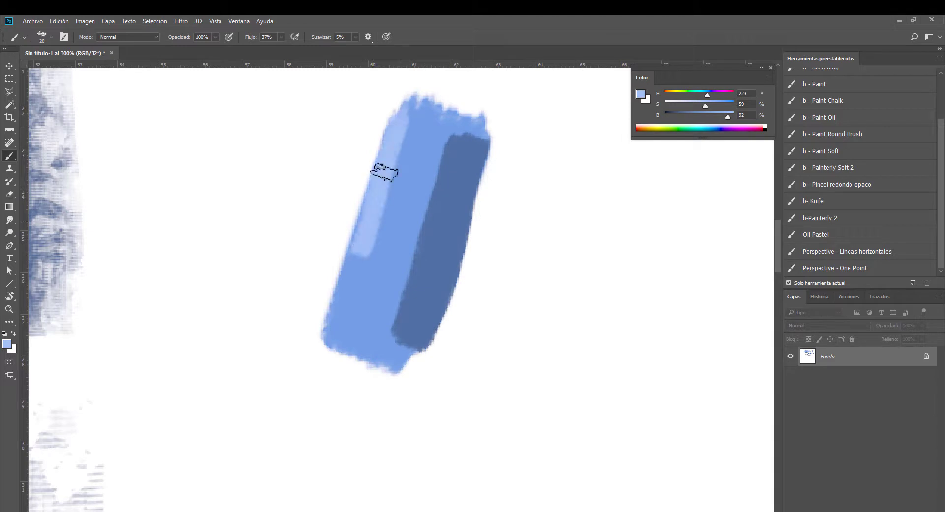
pyautogui.moveTo(297, 56); pyautogui.dragTo(298, 56)
pyautogui.moveTo(396, 145); pyautogui.dragTo(361, 270)
pyautogui.scroll(-1, 395, 323)
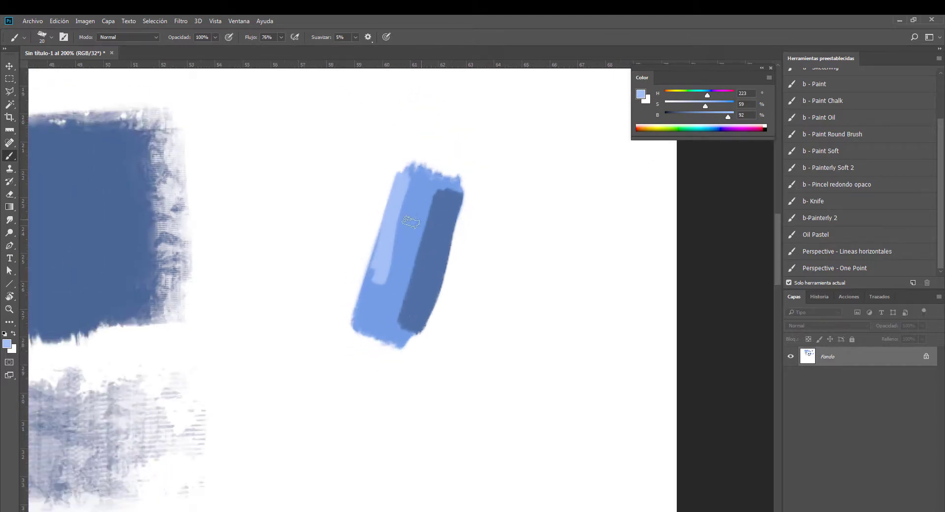
pyautogui.press(']')
pyautogui.moveTo(382, 259); pyautogui.dragTo(383, 246)
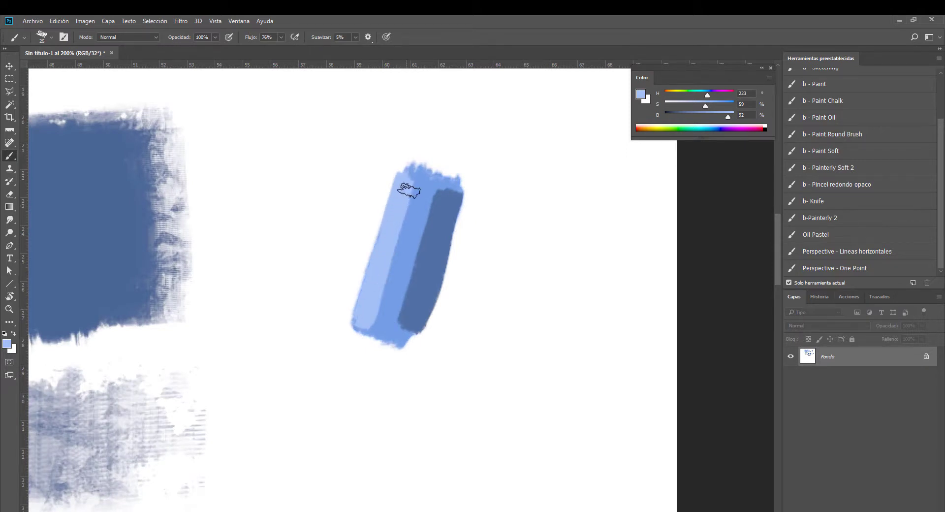
pyautogui.scroll(-1, 351, 351)
pyautogui.scroll(-1, 351, 351)
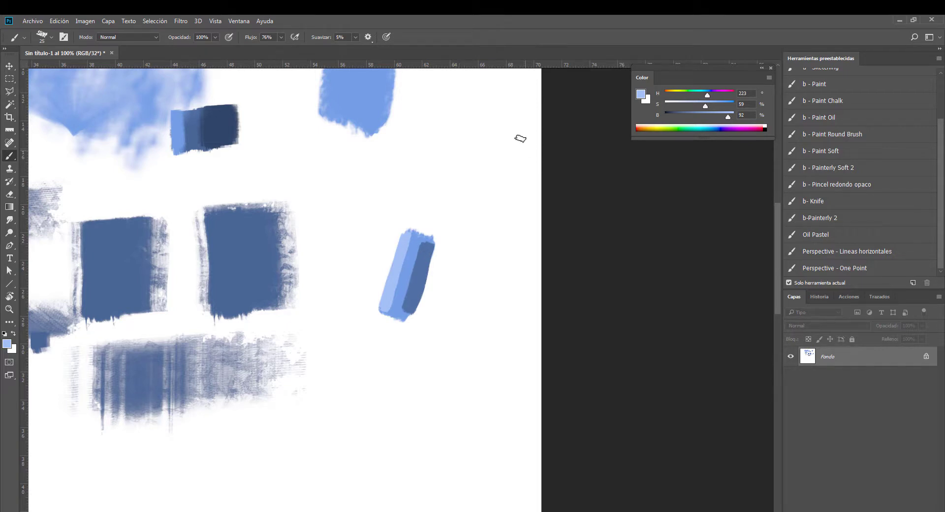
# - Cross-hatch thin light-blue diagonal strokes in both directions above-right of the block, extending leftward
pyautogui.moveTo(450, 118); pyautogui.dragTo(513, 192)
pyautogui.moveTo(436, 114)
pyautogui.mouseDown()
pyautogui.moveTo(506, 197)
pyautogui.moveTo(516, 224)
pyautogui.mouseUp()
pyautogui.moveTo(406, 139); pyautogui.dragTo(494, 214)
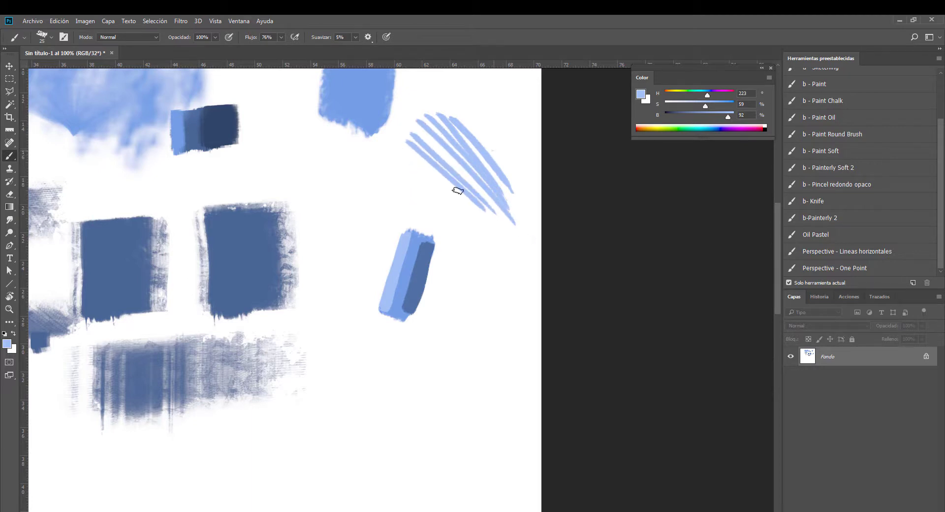
pyautogui.moveTo(487, 130); pyautogui.dragTo(439, 211)
pyautogui.moveTo(480, 128)
pyautogui.mouseDown()
pyautogui.moveTo(424, 196)
pyautogui.moveTo(416, 190)
pyautogui.mouseUp()
pyautogui.moveTo(460, 109); pyautogui.dragTo(403, 183)
pyautogui.moveTo(445, 112)
pyautogui.mouseDown()
pyautogui.moveTo(385, 186)
pyautogui.moveTo(370, 185)
pyautogui.mouseUp()
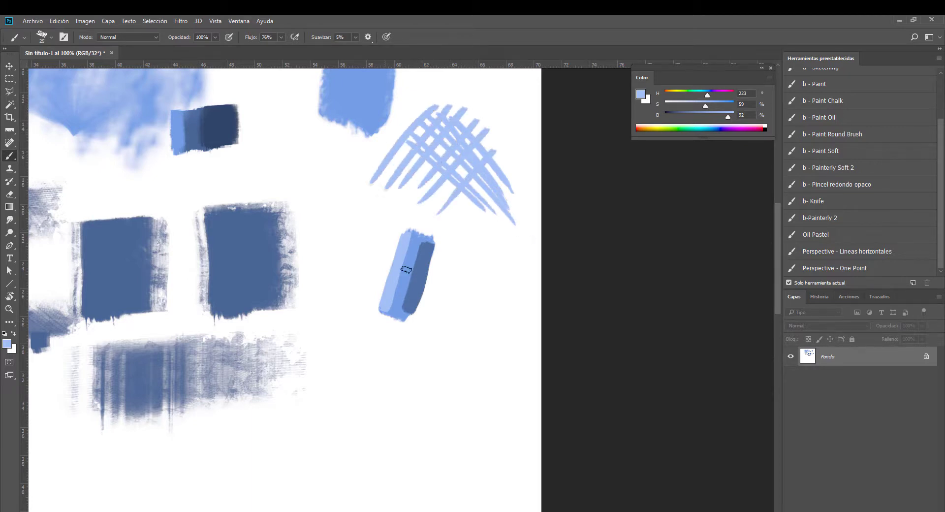
pyautogui.moveTo(376, 144); pyautogui.dragTo(460, 214)
pyautogui.moveTo(366, 150)
pyautogui.mouseDown()
pyautogui.moveTo(455, 215)
pyautogui.moveTo(445, 219)
pyautogui.mouseUp()
pyautogui.moveTo(330, 165); pyautogui.dragTo(433, 219)
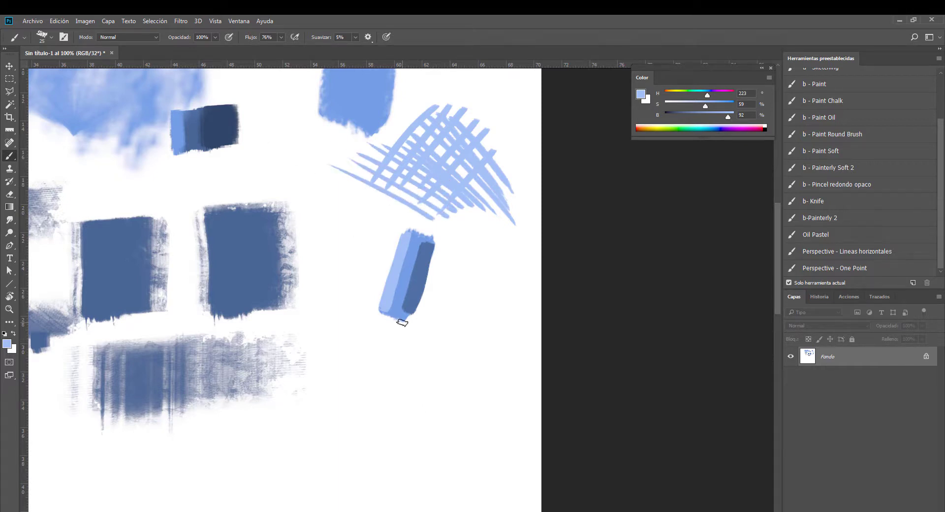
pyautogui.press(']')
pyautogui.press(']')
# - Sample dark blue and fill the block's lower strip, right-edge notch and top-right corner
pyautogui.keyDown('alt'); pyautogui.click(402, 290); pyautogui.keyUp('alt')
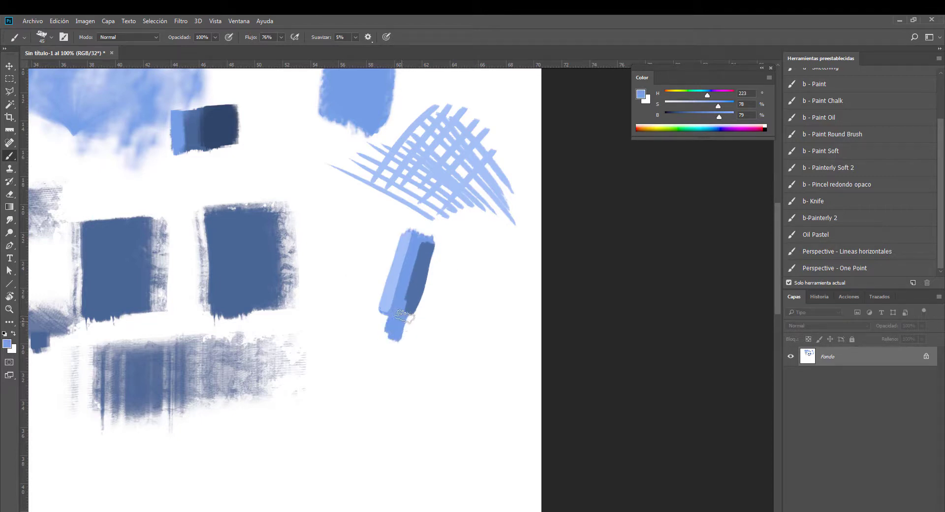
pyautogui.keyDown('alt'); pyautogui.click(412, 289); pyautogui.keyUp('alt')
pyautogui.moveTo(402, 342)
pyautogui.mouseDown()
pyautogui.moveTo(414, 306)
pyautogui.moveTo(413, 347)
pyautogui.mouseUp()
pyautogui.moveTo(424, 279); pyautogui.dragTo(424, 304)
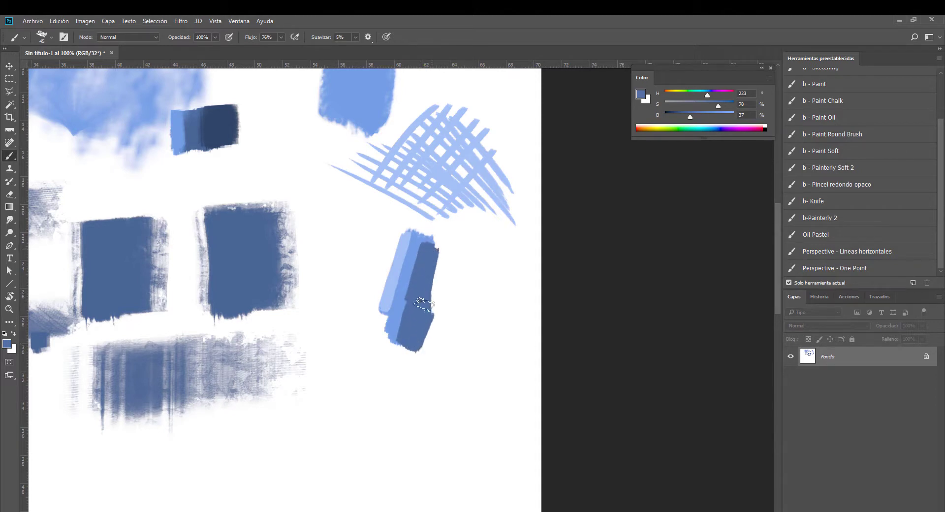
pyautogui.moveTo(428, 252); pyautogui.dragTo(424, 311)
# - Paint light blue over the dark strip's upper part and dab dark blue along the left edge
pyautogui.keyDown('alt'); pyautogui.click(412, 269); pyautogui.keyUp('alt')
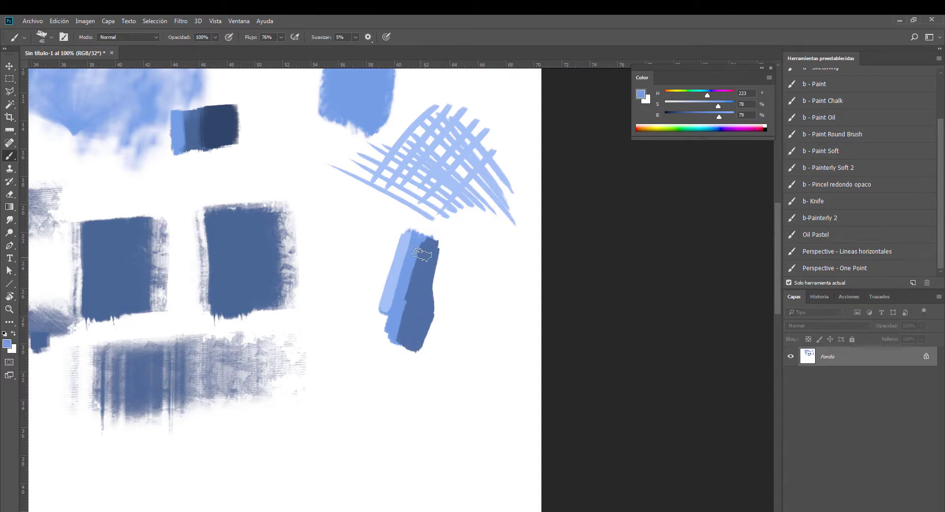
pyautogui.keyDown('alt'); pyautogui.click(423, 262); pyautogui.keyUp('alt')
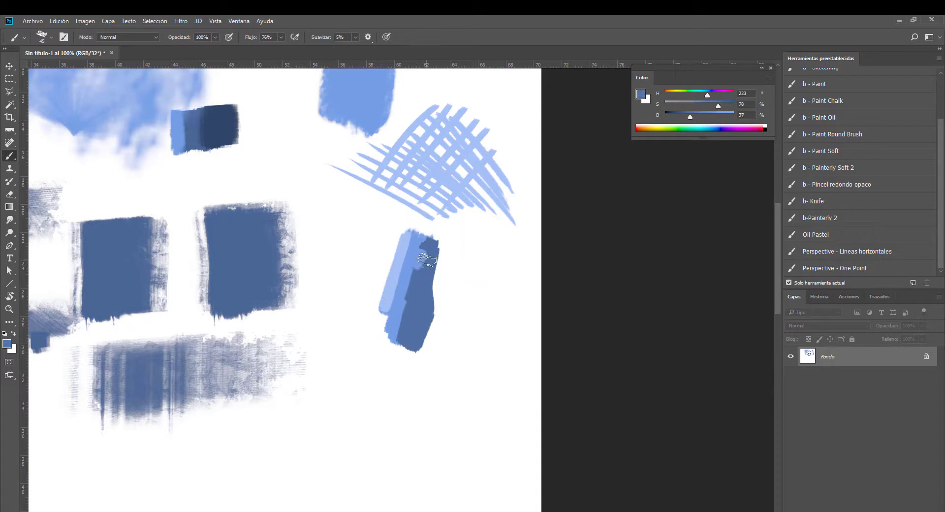
pyautogui.keyDown('alt'); pyautogui.click(415, 244); pyautogui.keyUp('alt')
pyautogui.moveTo(418, 241)
pyautogui.mouseDown()
pyautogui.moveTo(412, 311)
pyautogui.moveTo(391, 340)
pyautogui.mouseUp()
pyautogui.keyDown('alt'); pyautogui.click(417, 317); pyautogui.keyUp('alt')
pyautogui.keyDown('alt'); pyautogui.click(395, 302); pyautogui.keyUp('alt')
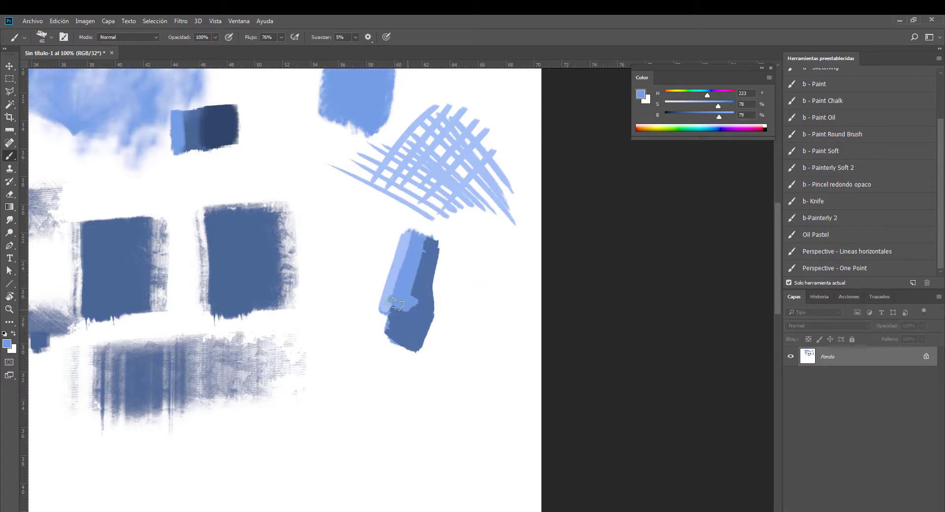
# - Paint a light-blue lower-left edge, a mid-blue middle band and a dark-blue right edge
pyautogui.keyDown('alt'); pyautogui.click(421, 322); pyautogui.keyUp('alt')
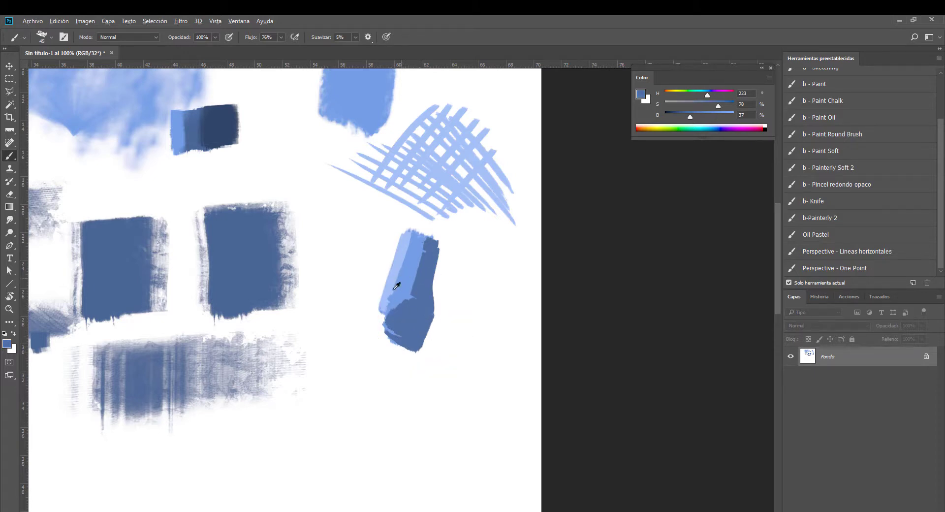
pyautogui.keyDown('alt'); pyautogui.click(398, 260); pyautogui.keyUp('alt')
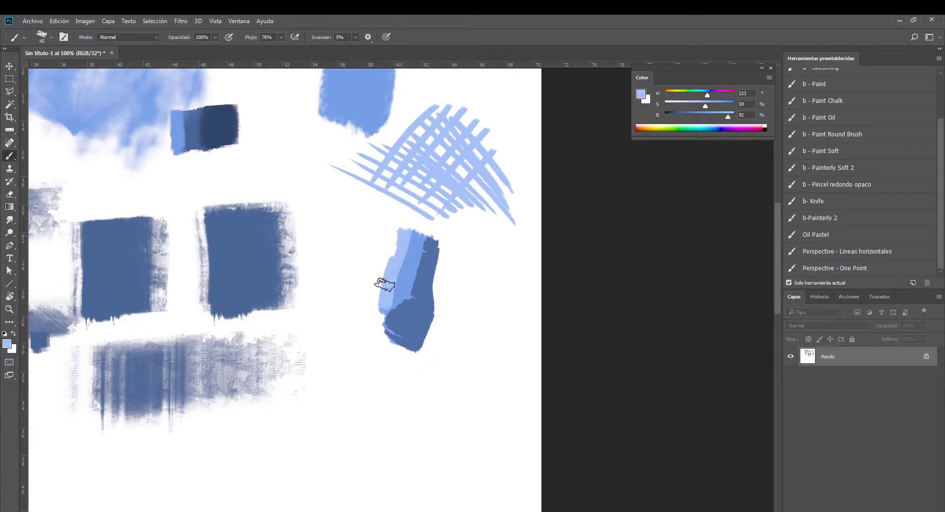
pyautogui.moveTo(388, 287); pyautogui.dragTo(371, 323)
pyautogui.keyDown('alt'); pyautogui.click(414, 262); pyautogui.keyUp('alt')
pyautogui.moveTo(415, 243); pyautogui.dragTo(395, 338)
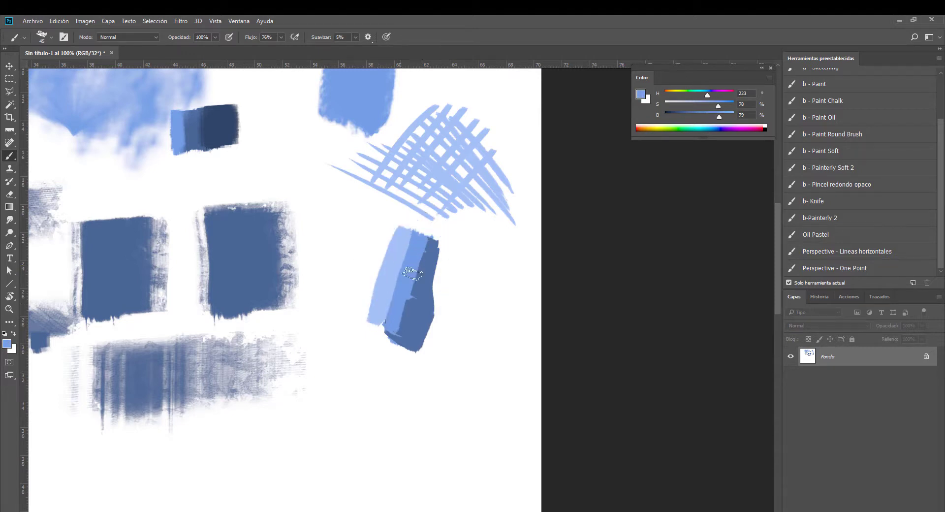
pyautogui.keyDown('alt'); pyautogui.click(415, 318); pyautogui.keyUp('alt')
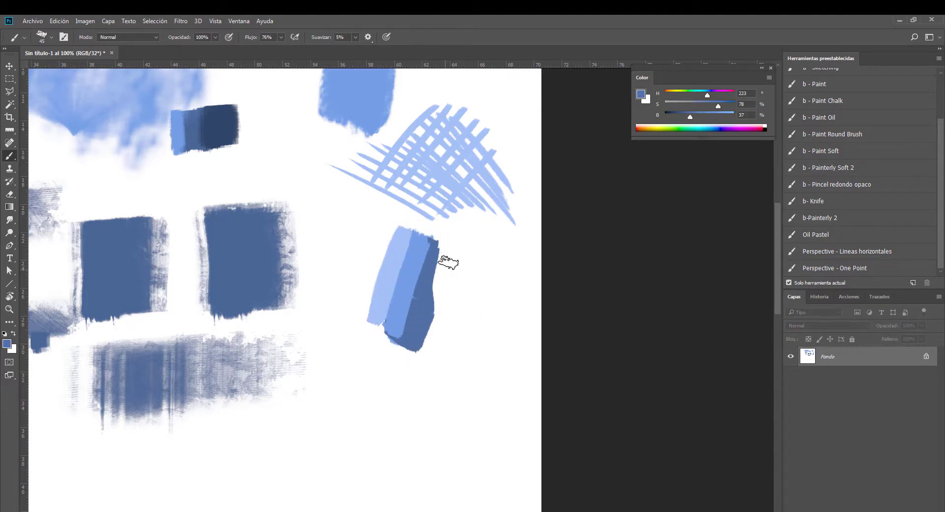
pyautogui.moveTo(448, 260); pyautogui.dragTo(418, 334)
# - Widen the block's left and lower-left sides using sampled light and darker blues
pyautogui.keyDown('alt'); pyautogui.click(398, 257); pyautogui.keyUp('alt')
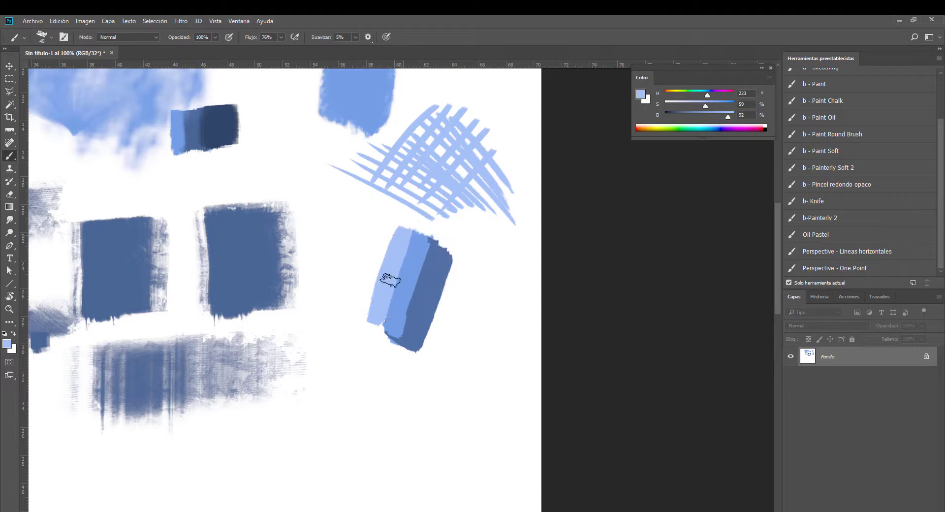
pyautogui.moveTo(402, 235); pyautogui.dragTo(377, 312)
pyautogui.moveTo(409, 234); pyautogui.dragTo(383, 320)
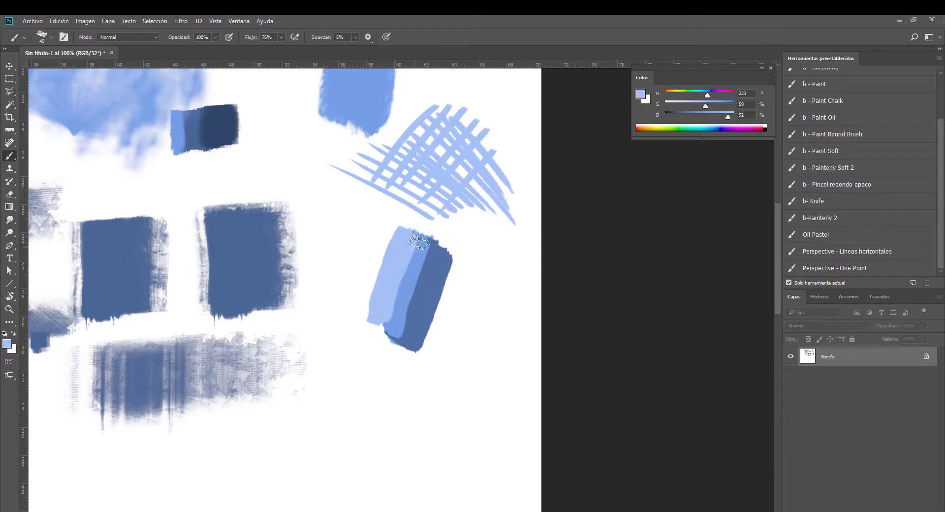
pyautogui.keyDown('alt'); pyautogui.click(419, 268); pyautogui.keyUp('alt')
pyautogui.moveTo(396, 281); pyautogui.dragTo(421, 336)
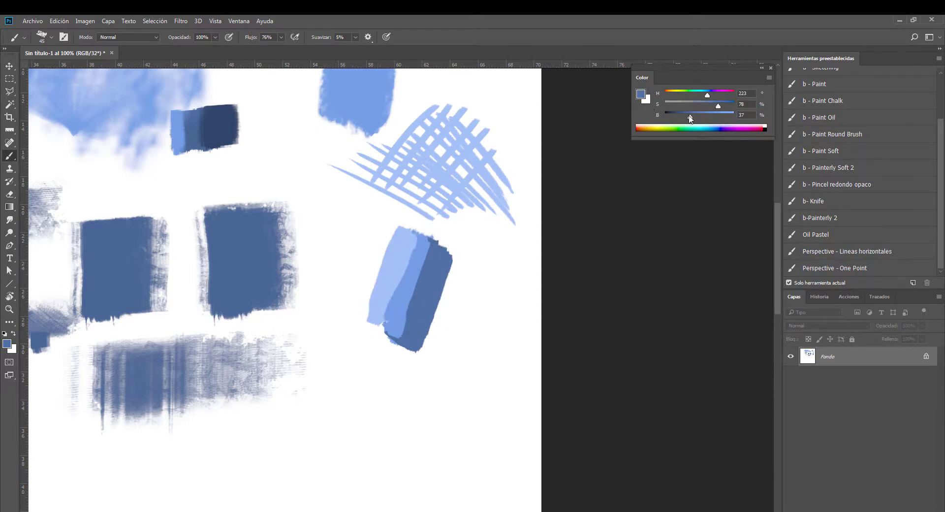
pyautogui.keyDown('alt'); pyautogui.click(370, 316); pyautogui.keyUp('alt')
pyautogui.moveTo(376, 310); pyautogui.dragTo(399, 236)
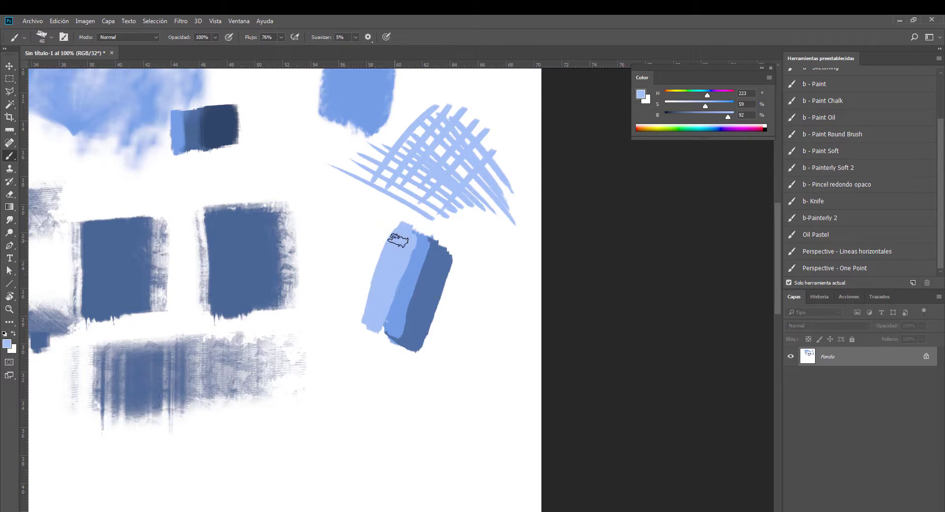
# - Extend the mid-blue band downward and paint a darker band along the block's right side
pyautogui.keyDown('alt'); pyautogui.click(419, 255); pyautogui.keyUp('alt')
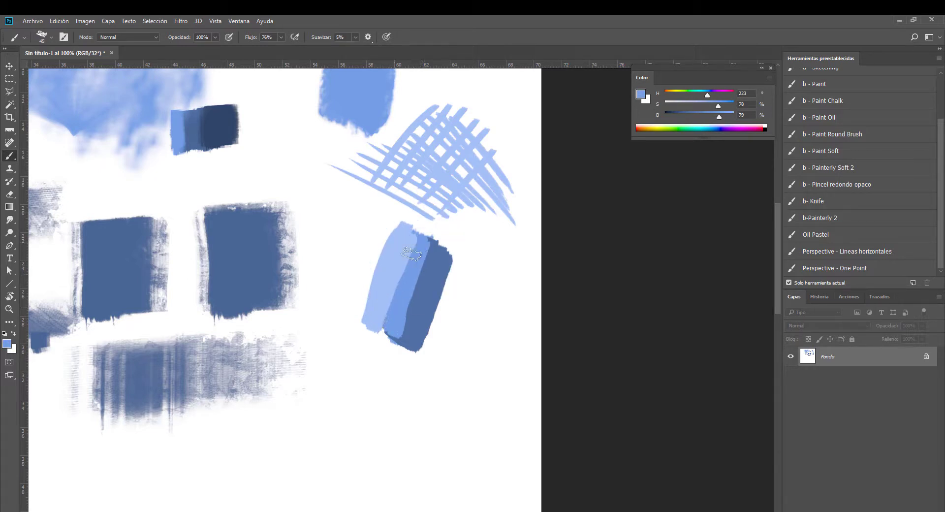
pyautogui.moveTo(411, 254); pyautogui.dragTo(401, 279)
pyautogui.keyDown('alt'); pyautogui.click(433, 284); pyautogui.keyUp('alt')
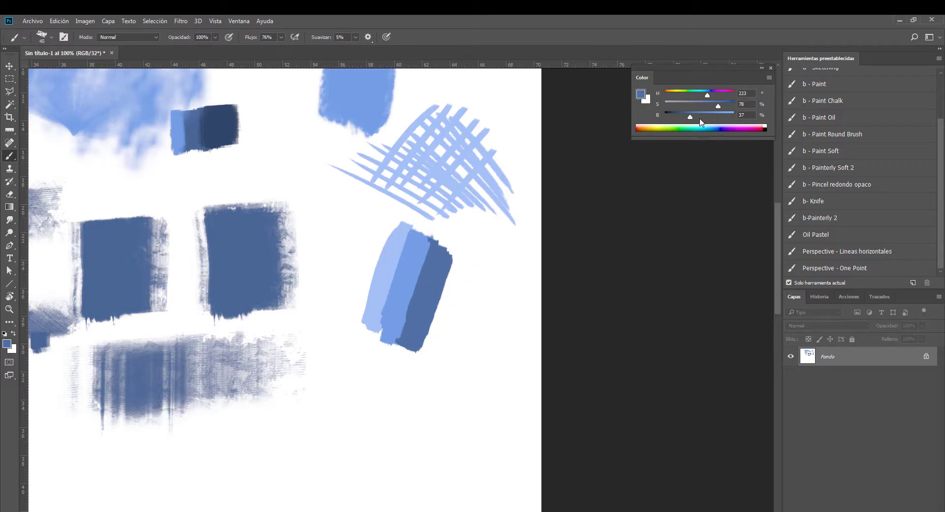
pyautogui.moveTo(686, 116); pyautogui.dragTo(678, 116)
pyautogui.moveTo(444, 267); pyautogui.dragTo(421, 337)
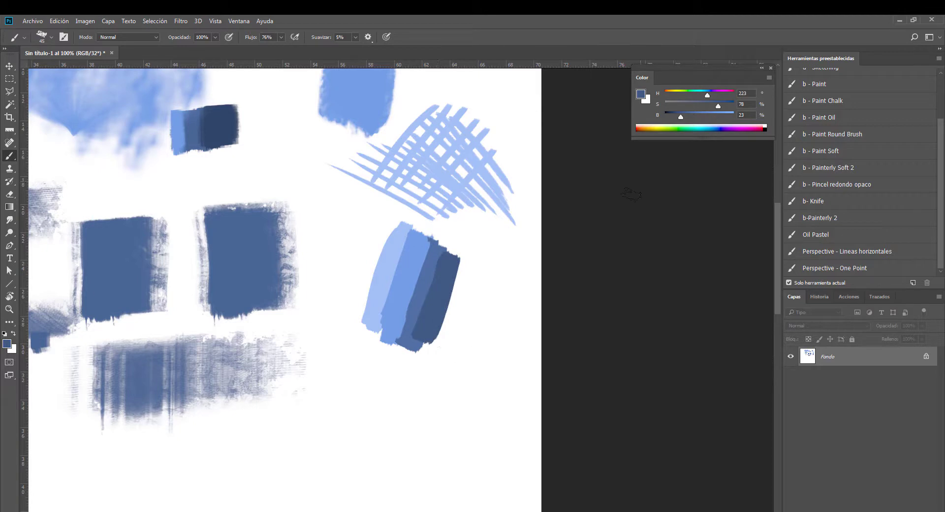
pyautogui.keyDown('alt'); pyautogui.click(438, 282); pyautogui.keyUp('alt')
# - Widen the block upward in light blue and add a light-blue diagonal stroke below it
pyautogui.keyDown('alt'); pyautogui.click(404, 106); pyautogui.keyUp('alt')
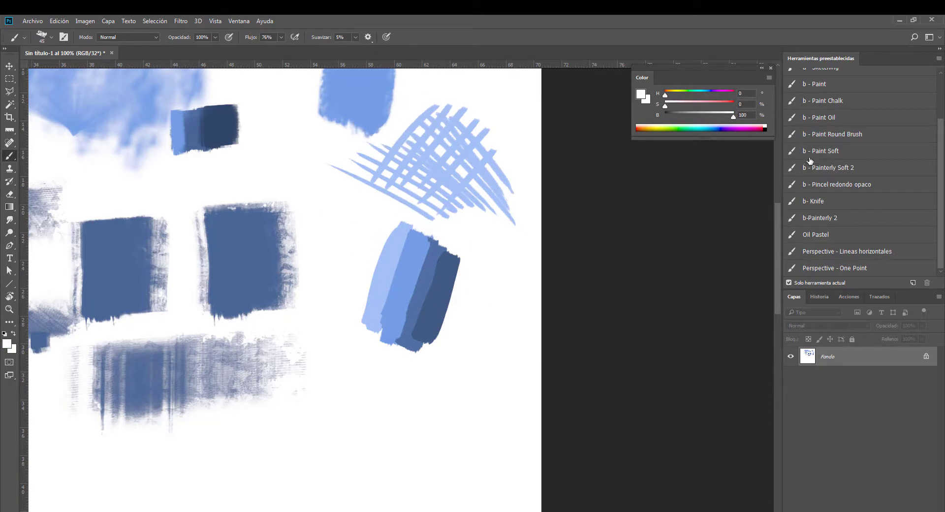
pyautogui.keyDown('alt'); pyautogui.click(390, 255); pyautogui.keyUp('alt')
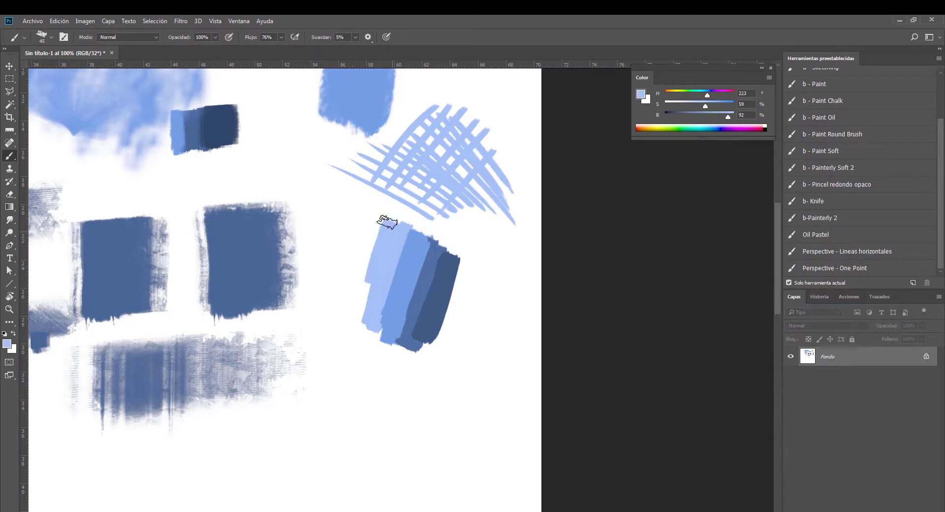
pyautogui.moveTo(379, 216)
pyautogui.mouseDown()
pyautogui.moveTo(384, 243)
pyautogui.moveTo(364, 217)
pyautogui.moveTo(380, 269)
pyautogui.mouseUp()
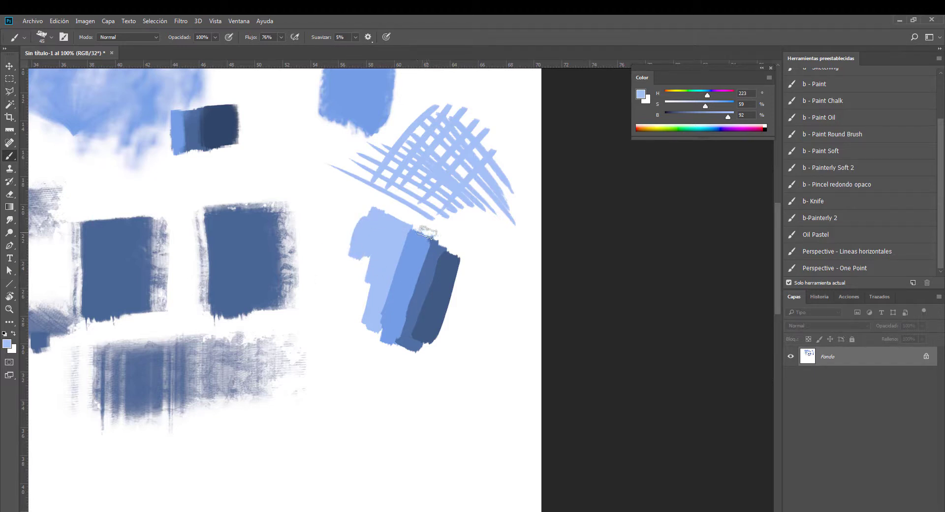
pyautogui.click(357, 258)
pyautogui.moveTo(429, 407); pyautogui.dragTo(387, 370)
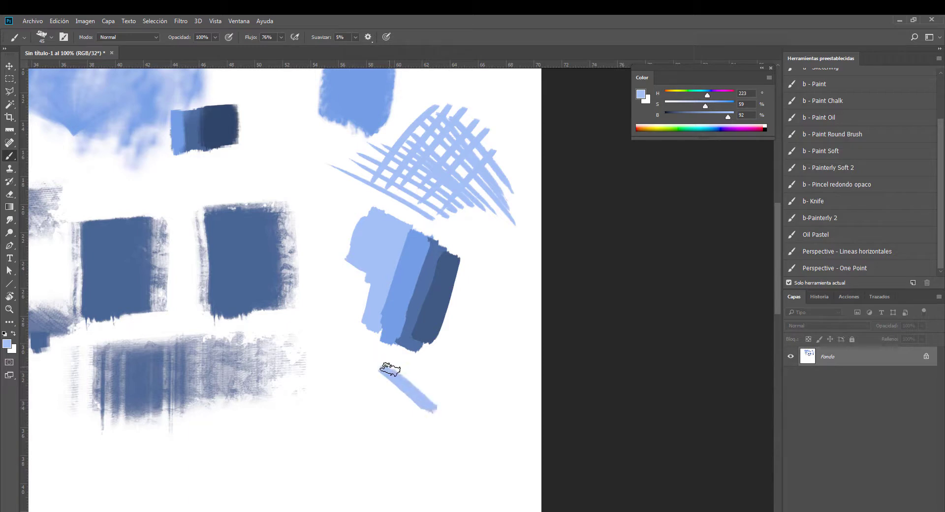
# - Lengthen the lower light-blue diagonal stroke at both ends
pyautogui.scroll(1, 389, 373)
pyautogui.moveTo(361, 399); pyautogui.dragTo(350, 261)
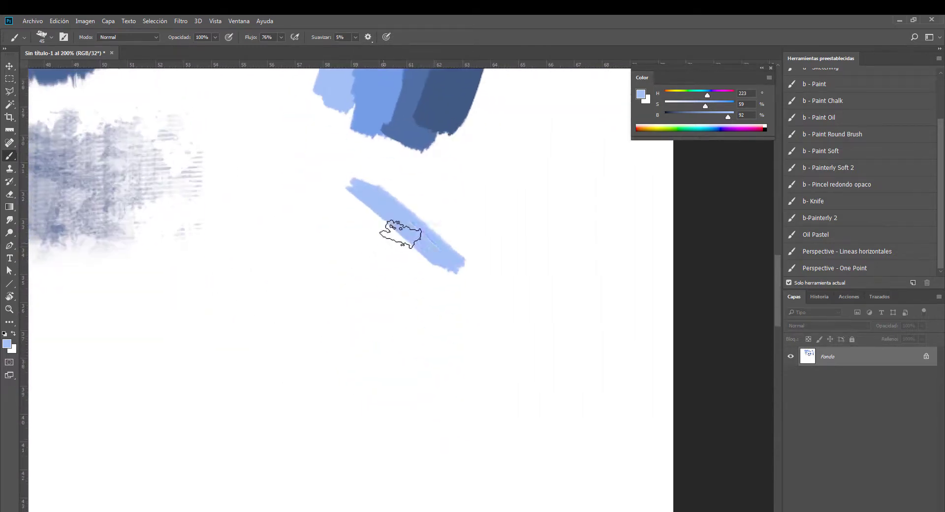
pyautogui.moveTo(419, 248); pyautogui.dragTo(390, 221)
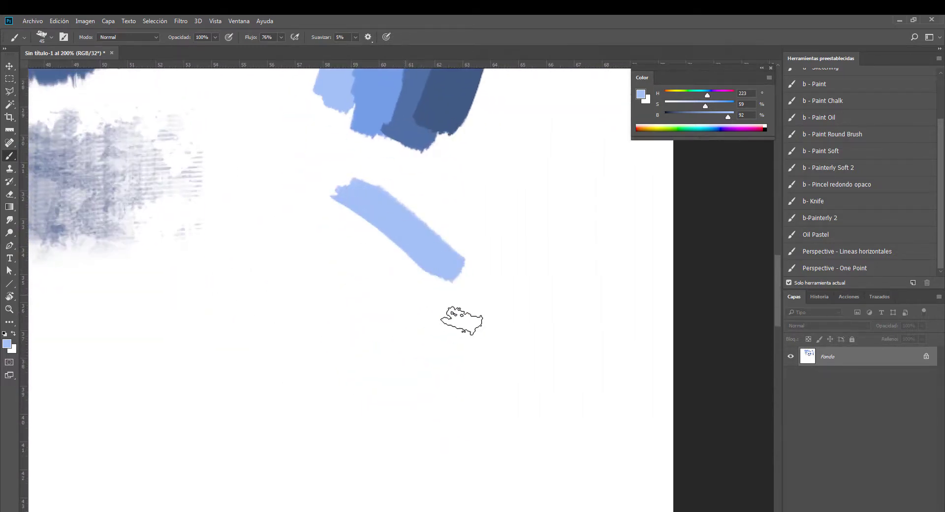
pyautogui.moveTo(450, 268); pyautogui.dragTo(364, 201)
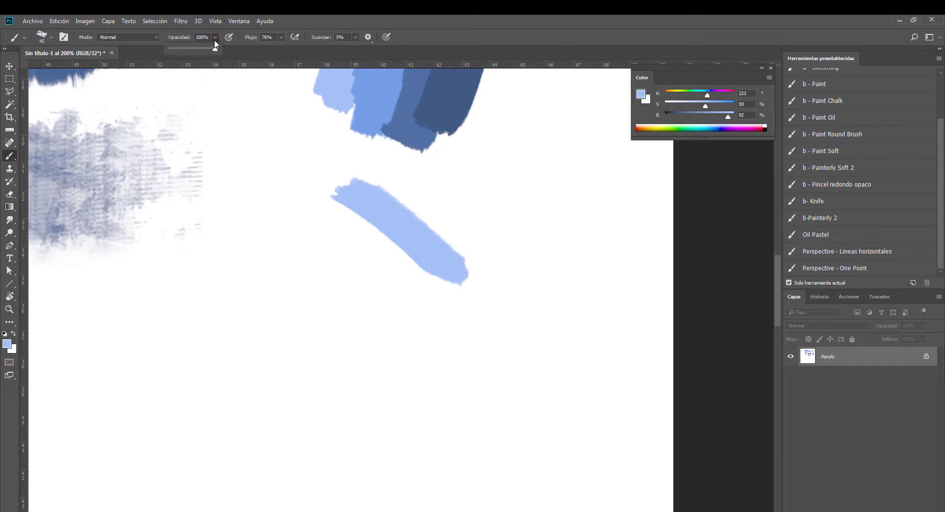
# - Paint a faint pale-blue wash below the stroke at 25% opacity, then zoom out to review
pyautogui.moveTo(182, 70); pyautogui.dragTo(176, 70)
pyautogui.moveTo(369, 306)
pyautogui.mouseDown()
pyautogui.moveTo(327, 255)
pyautogui.moveTo(327, 270)
pyautogui.moveTo(366, 315)
pyautogui.moveTo(337, 270)
pyautogui.moveTo(392, 349)
pyautogui.moveTo(405, 316)
pyautogui.moveTo(386, 385)
pyautogui.moveTo(371, 320)
pyautogui.moveTo(312, 330)
pyautogui.moveTo(269, 315)
pyautogui.moveTo(289, 270)
pyautogui.moveTo(325, 255)
pyautogui.moveTo(297, 226)
pyautogui.moveTo(326, 242)
pyautogui.moveTo(274, 185)
pyautogui.moveTo(311, 226)
pyautogui.moveTo(249, 190)
pyautogui.moveTo(271, 273)
pyautogui.moveTo(264, 295)
pyautogui.moveTo(228, 261)
pyautogui.moveTo(263, 325)
pyautogui.mouseUp()
pyautogui.hotkey('ctrl', '-')
pyautogui.hotkey('ctrl', '-')
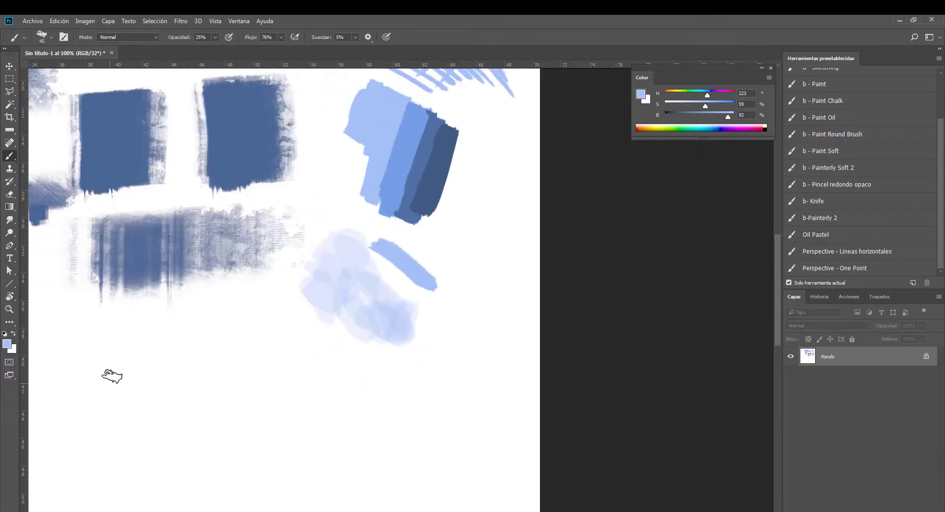
pyautogui.hotkey('ctrl', '+')
pyautogui.hotkey('ctrl', '+')
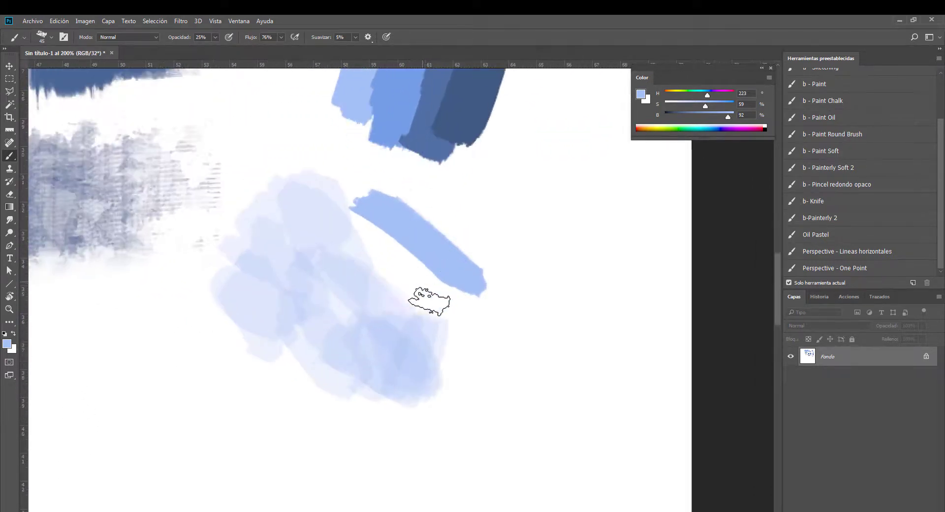
pyautogui.hotkey('ctrl', '-')
pyautogui.hotkey('ctrl', '-')
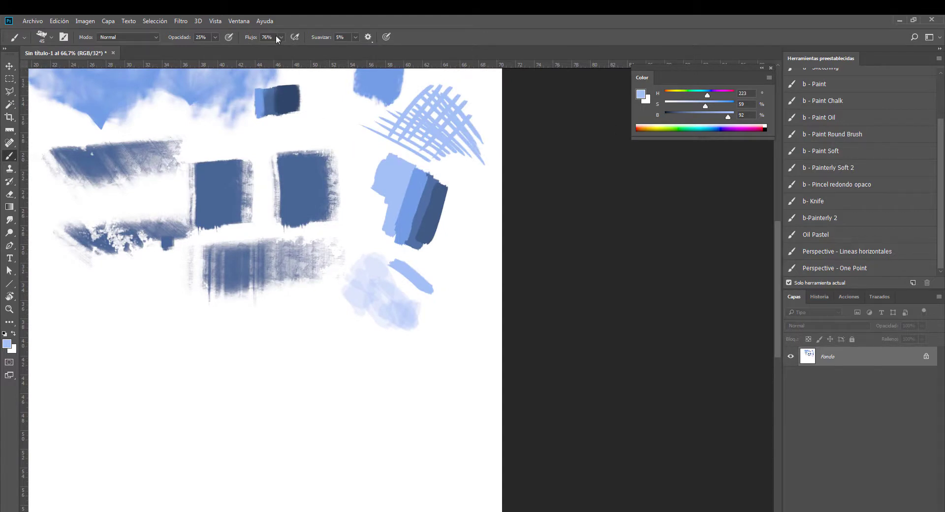
# - At 100% flow, pick a larger full-opacity brush preset and paint a broad light-blue stroke
pyautogui.moveTo(293, 61); pyautogui.dragTo(617, 189)
pyautogui.moveTo(941, 244); pyautogui.dragTo(936, 193)
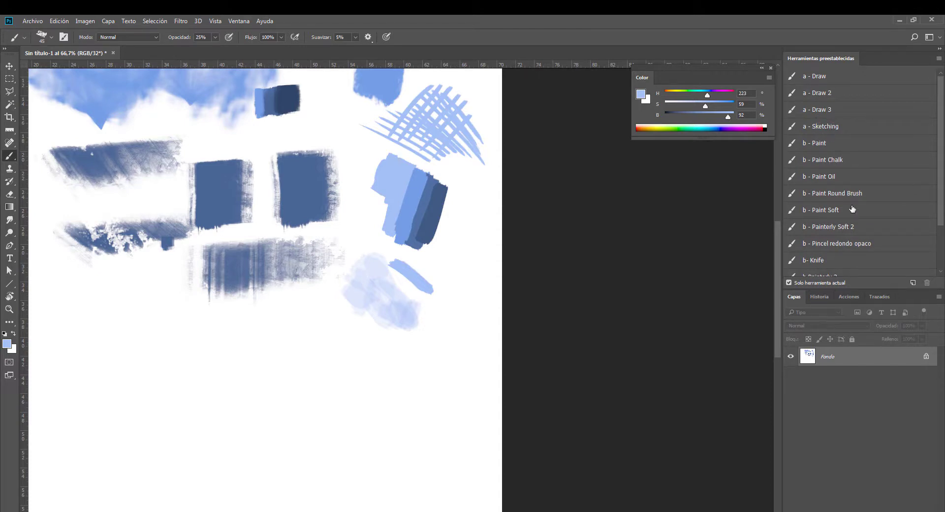
pyautogui.moveTo(940, 195); pyautogui.dragTo(940, 178)
pyautogui.moveTo(941, 194); pyautogui.dragTo(931, 174)
pyautogui.click(831, 147)
pyautogui.moveTo(315, 328); pyautogui.dragTo(377, 383)
# - With a smaller sketching preset, paint a curved light-blue stroke and a short grey stroke
pyautogui.scroll(-3, 466, 331)
pyautogui.hscroll(-3, 608, 298)
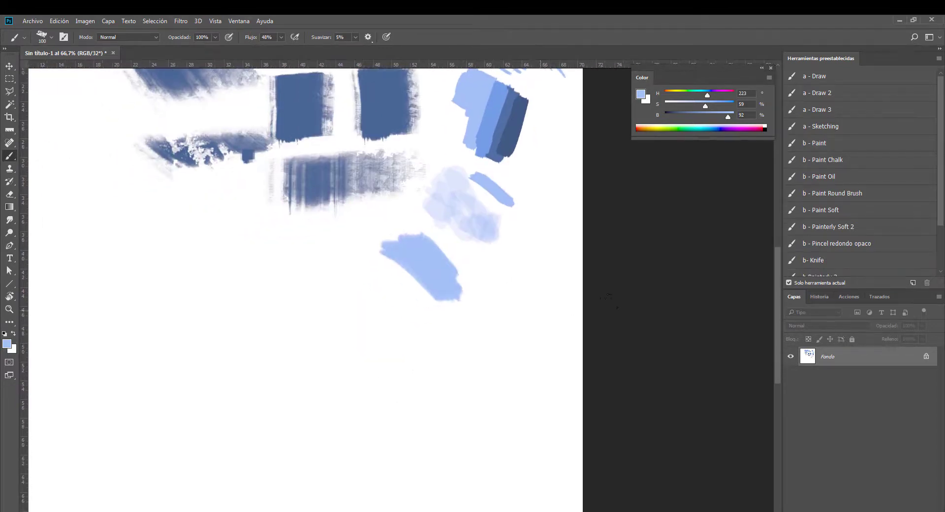
pyautogui.click(827, 127)
pyautogui.press(']')
pyautogui.press(']')
pyautogui.press(']')
pyautogui.moveTo(359, 279); pyautogui.dragTo(352, 340)
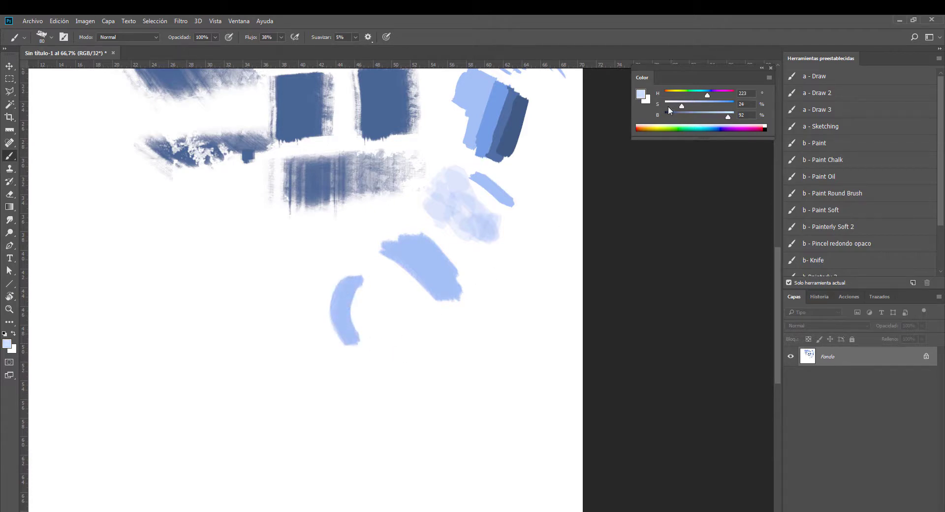
pyautogui.press('[')
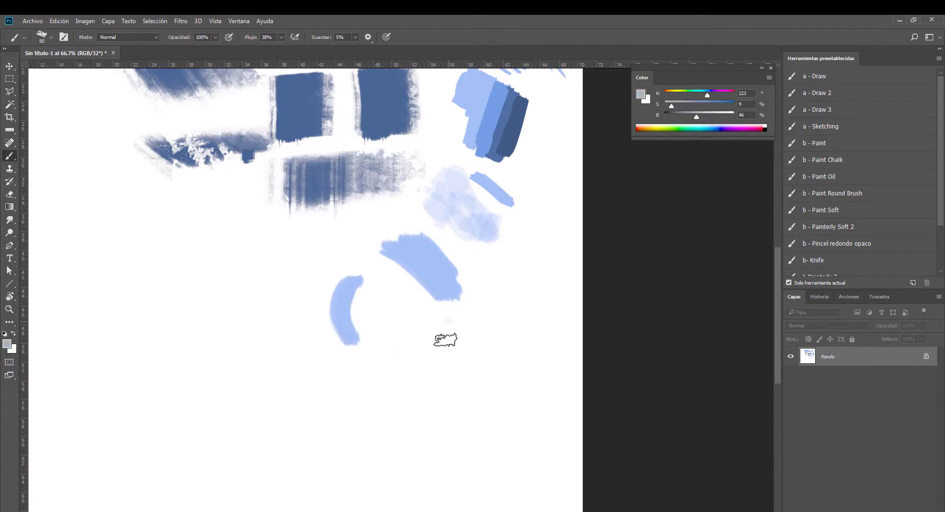
pyautogui.moveTo(441, 321); pyautogui.dragTo(470, 375)
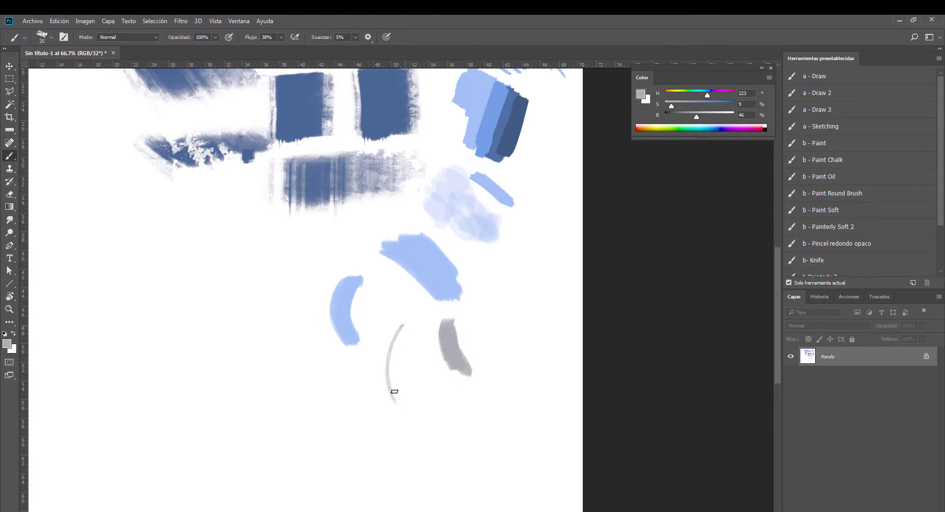
# - Sketch a loose grey ring of curves forming the bottle's round body
pyautogui.moveTo(403, 324); pyautogui.dragTo(407, 420)
pyautogui.moveTo(290, 237)
pyautogui.mouseDown()
pyautogui.moveTo(294, 339)
pyautogui.moveTo(303, 341)
pyautogui.mouseUp()
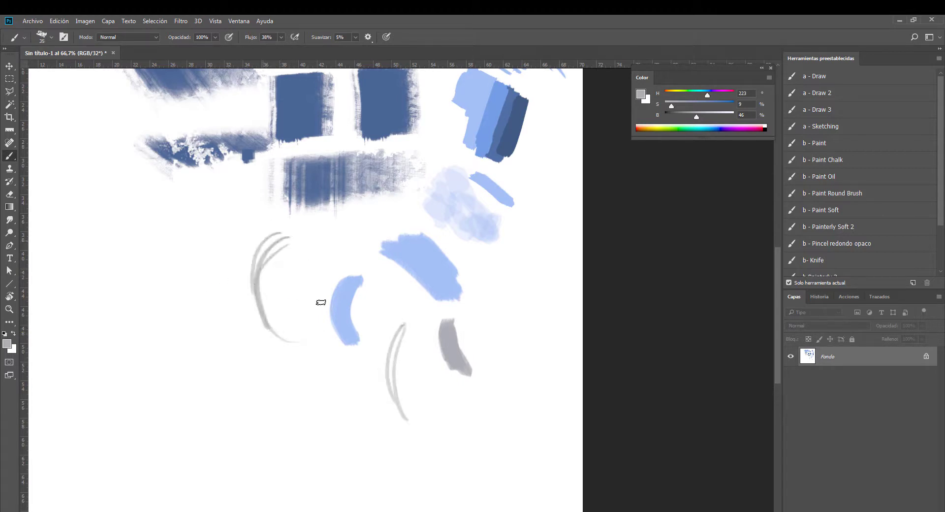
pyautogui.moveTo(275, 240)
pyautogui.mouseDown()
pyautogui.moveTo(344, 306)
pyautogui.moveTo(264, 280)
pyautogui.moveTo(327, 348)
pyautogui.mouseUp()
pyautogui.moveTo(315, 241); pyautogui.dragTo(285, 354)
pyautogui.moveTo(288, 231)
pyautogui.mouseDown()
pyautogui.moveTo(256, 325)
pyautogui.moveTo(295, 353)
pyautogui.mouseUp()
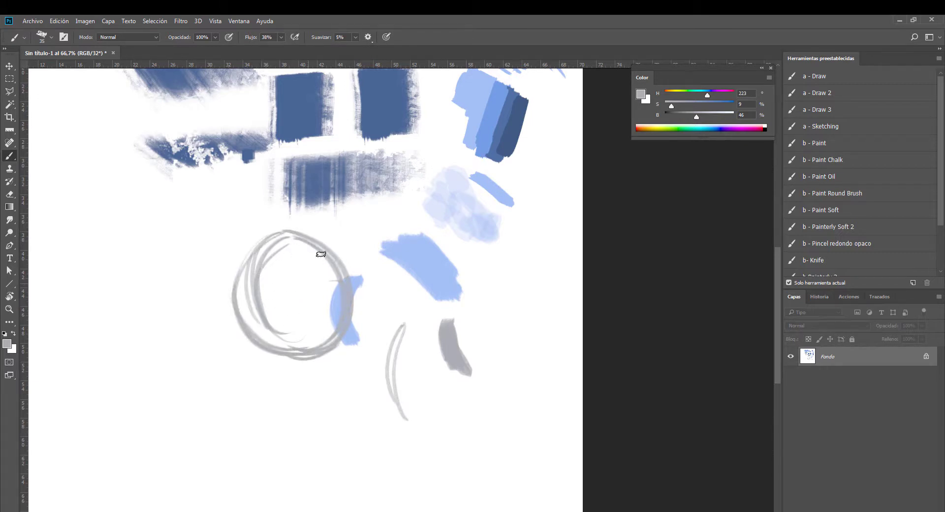
pyautogui.moveTo(255, 265)
pyautogui.mouseDown()
pyautogui.moveTo(298, 228)
pyautogui.moveTo(265, 270)
pyautogui.mouseUp()
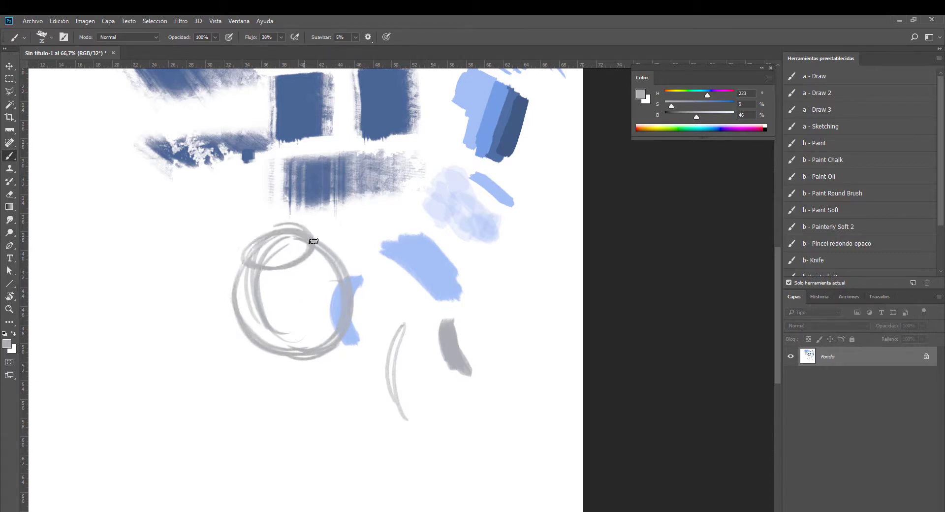
pyautogui.moveTo(313, 242); pyautogui.dragTo(345, 326)
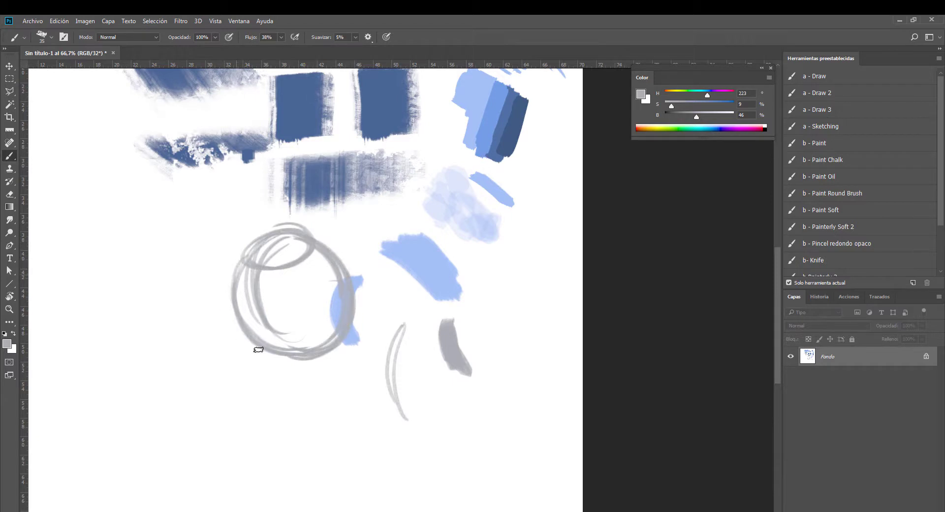
pyautogui.moveTo(257, 349)
pyautogui.mouseDown()
pyautogui.moveTo(271, 337)
pyautogui.moveTo(259, 356)
pyautogui.moveTo(224, 306)
pyautogui.moveTo(360, 281)
pyautogui.mouseUp()
pyautogui.moveTo(302, 231); pyautogui.dragTo(347, 317)
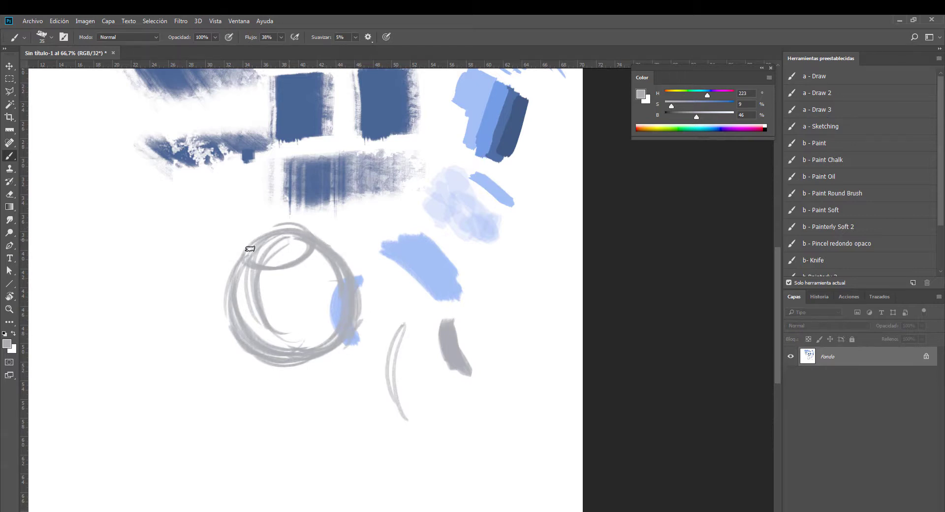
# - Add the bottle's neck, an elliptical rim and inner ellipses with crossing lines in the bulb
pyautogui.moveTo(250, 248); pyautogui.dragTo(276, 232)
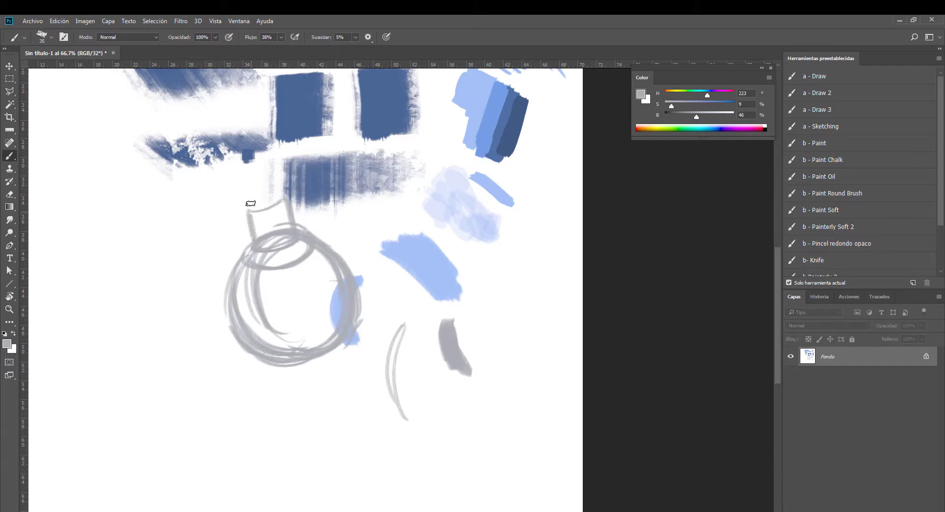
pyautogui.moveTo(250, 203); pyautogui.dragTo(283, 198)
pyautogui.moveTo(276, 320); pyautogui.dragTo(330, 322)
pyautogui.moveTo(301, 304); pyautogui.dragTo(305, 332)
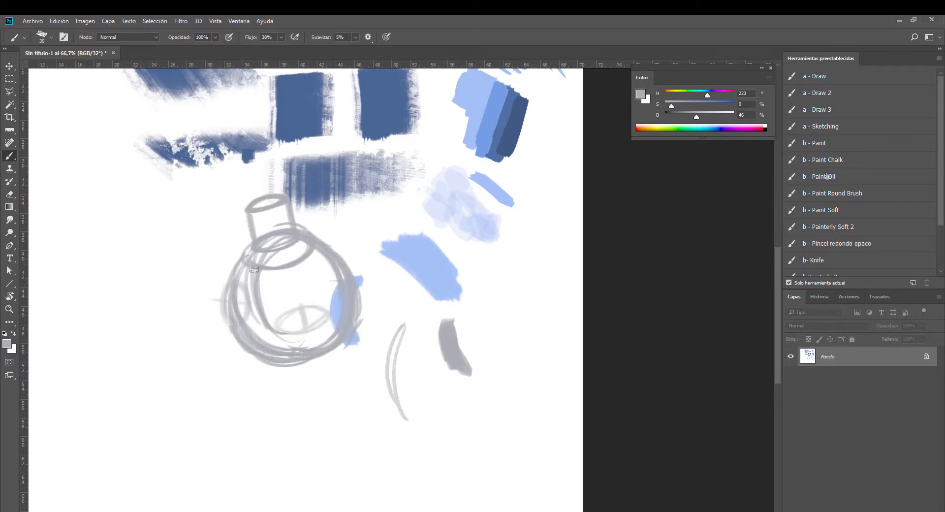
pyautogui.moveTo(242, 281); pyautogui.dragTo(231, 325)
pyautogui.moveTo(209, 299); pyautogui.dragTo(231, 300)
# - Paint a grey stroke with b - Paint Round Brush, then a textured grey dab via Paint Soft
pyautogui.click(835, 195)
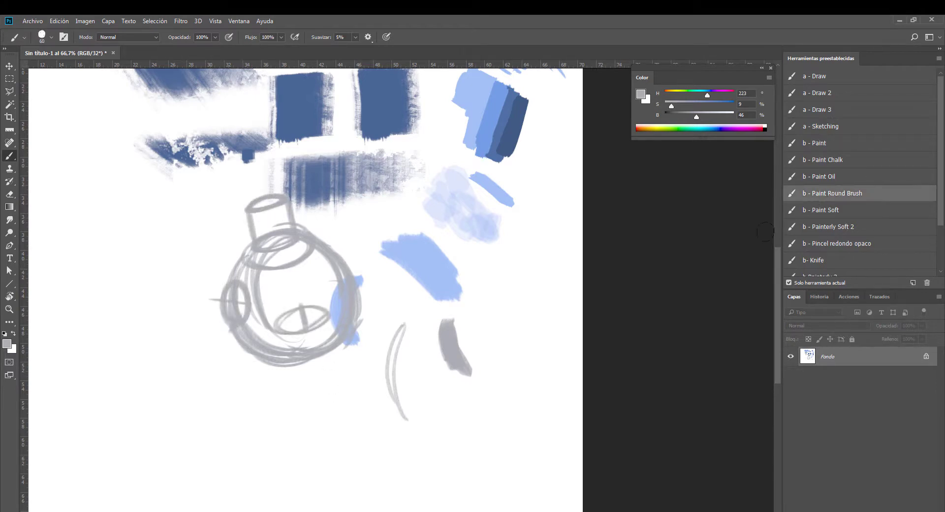
pyautogui.moveTo(491, 215); pyautogui.dragTo(576, 332)
pyautogui.click(825, 209)
pyautogui.click(831, 226)
pyautogui.moveTo(512, 305); pyautogui.dragTo(512, 334)
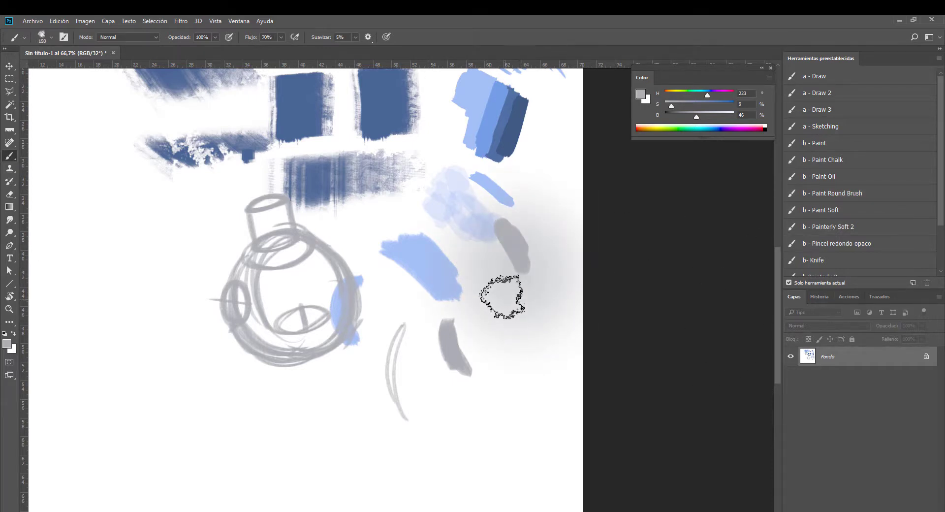
# - Paint a rounded grey stroke with the b - Pincel redondo opaco preset at size 90
pyautogui.moveTo(496, 382); pyautogui.dragTo(703, 260)
pyautogui.click(830, 245)
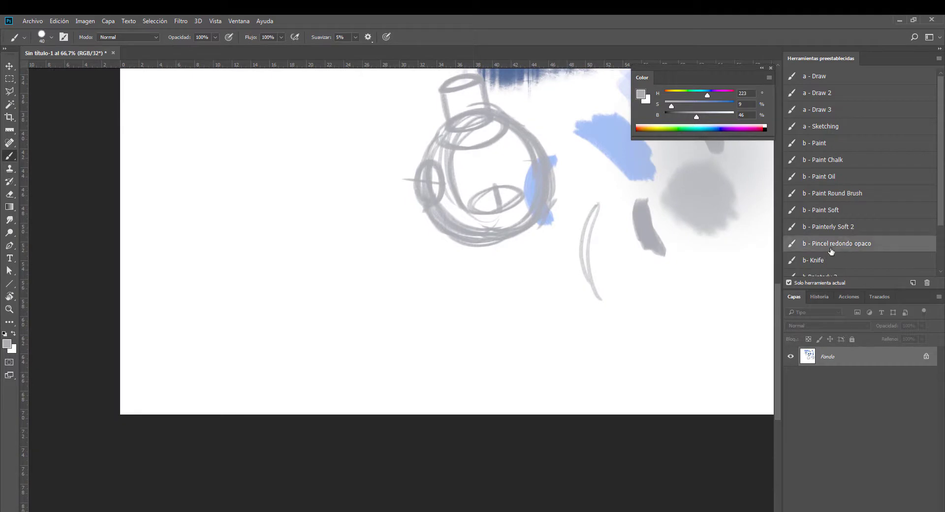
pyautogui.press(']')
pyautogui.press(']')
pyautogui.press(']')
pyautogui.moveTo(414, 306); pyautogui.dragTo(452, 349)
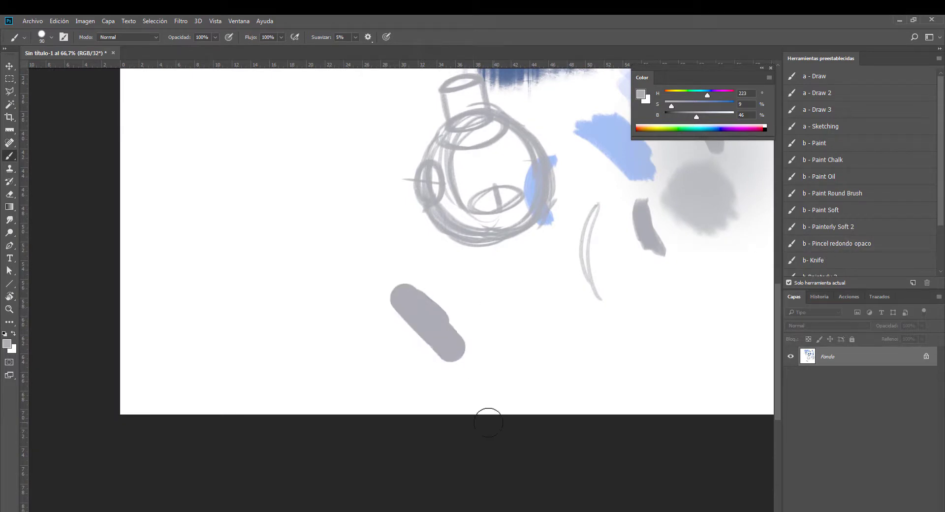
pyautogui.hotkey('ctrl', '1')
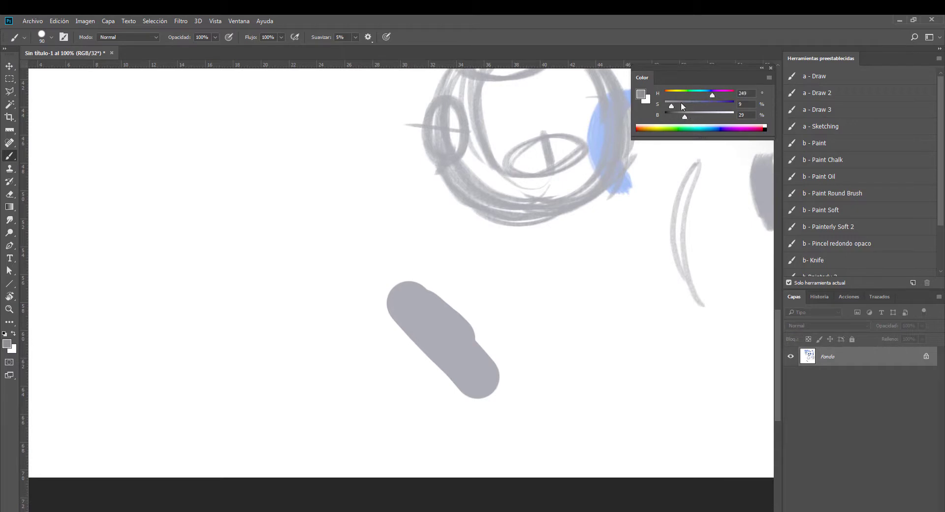
# - Raise the colour saturation and paint overlapping chunky dark-blue diagonal strokes beside the grey one
pyautogui.moveTo(681, 104); pyautogui.dragTo(699, 104)
pyautogui.moveTo(333, 299)
pyautogui.mouseDown()
pyautogui.moveTo(316, 285)
pyautogui.moveTo(344, 336)
pyautogui.mouseUp()
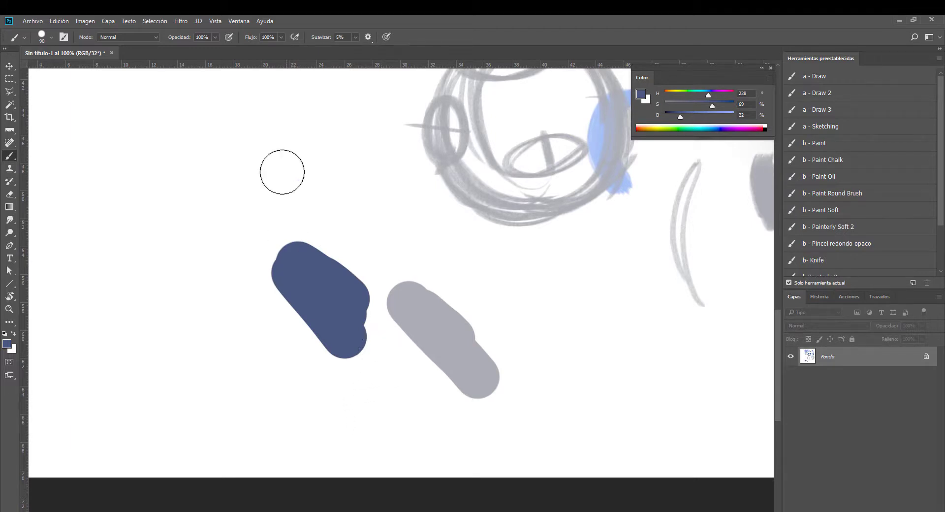
pyautogui.moveTo(346, 175); pyautogui.dragTo(396, 263)
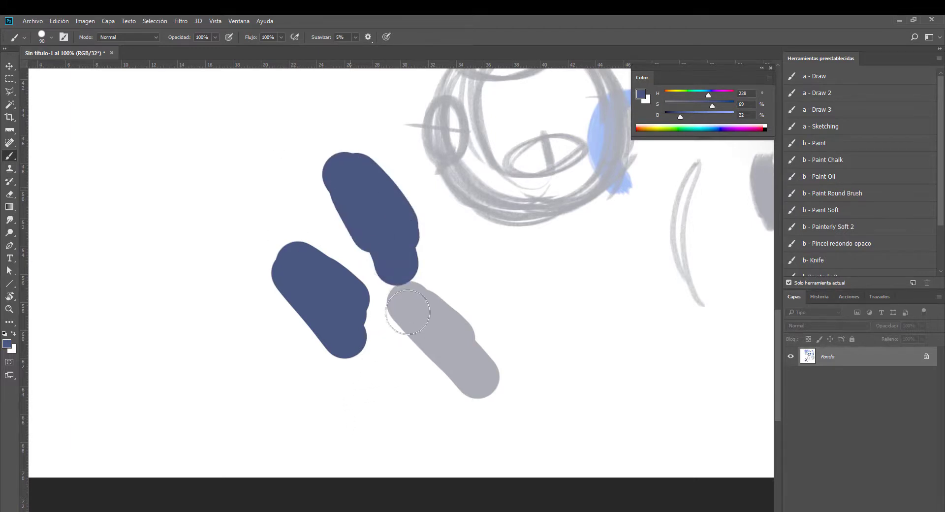
pyautogui.moveTo(328, 205)
pyautogui.mouseDown()
pyautogui.moveTo(354, 169)
pyautogui.moveTo(380, 186)
pyautogui.moveTo(442, 291)
pyautogui.moveTo(436, 270)
pyautogui.moveTo(397, 306)
pyautogui.mouseUp()
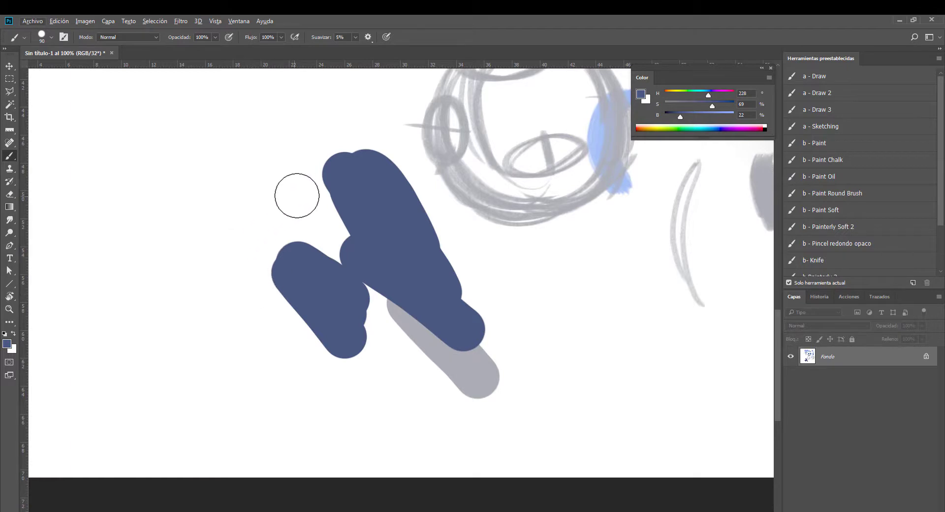
pyautogui.moveTo(295, 197); pyautogui.dragTo(244, 155)
# - At 200% zoom, fill gaps in the blue shape and add small rounded dark-blue lumps
pyautogui.hotkey('ctrl', '+')
pyautogui.moveTo(243, 279); pyautogui.dragTo(344, 312)
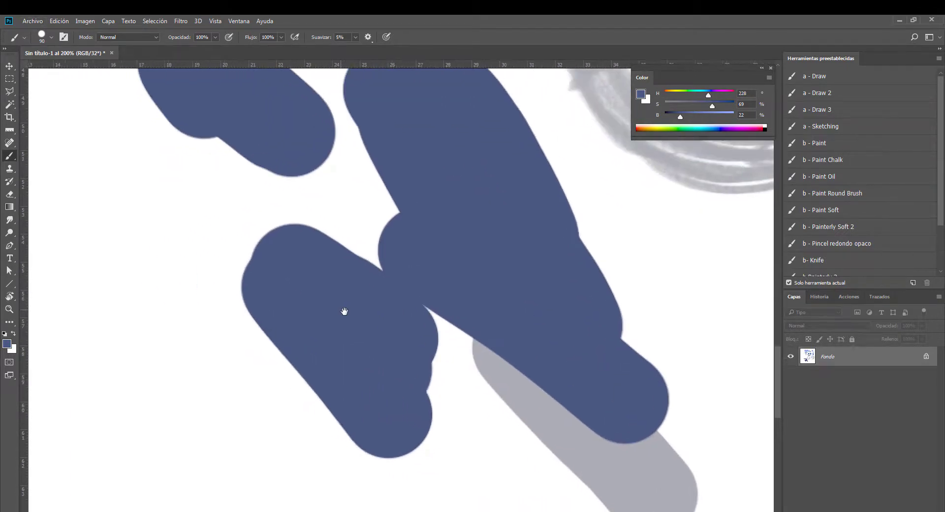
pyautogui.moveTo(249, 200); pyautogui.dragTo(254, 243)
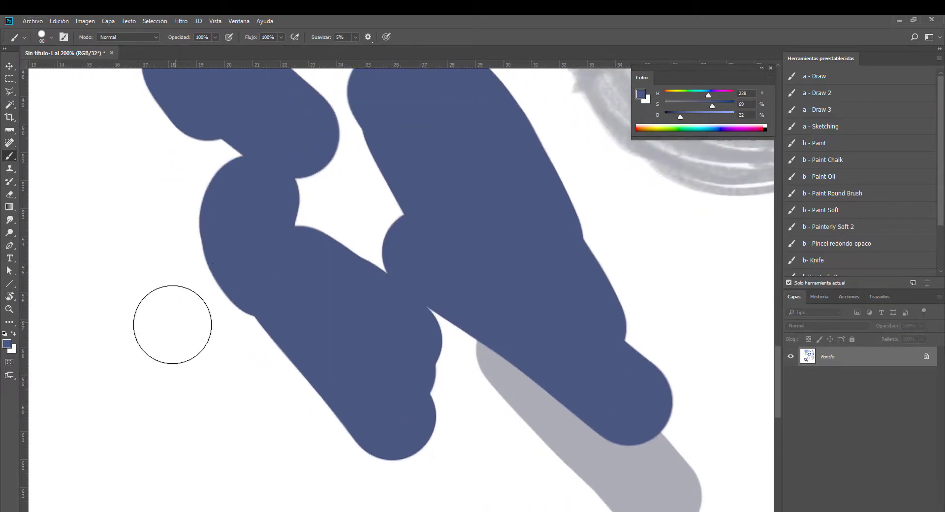
pyautogui.press('[')
pyautogui.press('[')
pyautogui.press('[')
pyautogui.moveTo(184, 283)
pyautogui.mouseDown()
pyautogui.moveTo(197, 297)
pyautogui.moveTo(185, 312)
pyautogui.moveTo(198, 280)
pyautogui.mouseUp()
pyautogui.moveTo(191, 312)
pyautogui.mouseDown()
pyautogui.moveTo(200, 354)
pyautogui.moveTo(183, 354)
pyautogui.mouseUp()
pyautogui.moveTo(336, 373)
pyautogui.mouseDown()
pyautogui.moveTo(311, 386)
pyautogui.moveTo(314, 401)
pyautogui.mouseUp()
# - At 65% flow, paint diagonal dark-blue strokes, the second with a size 45 brush
pyautogui.moveTo(267, 58); pyautogui.dragTo(260, 58)
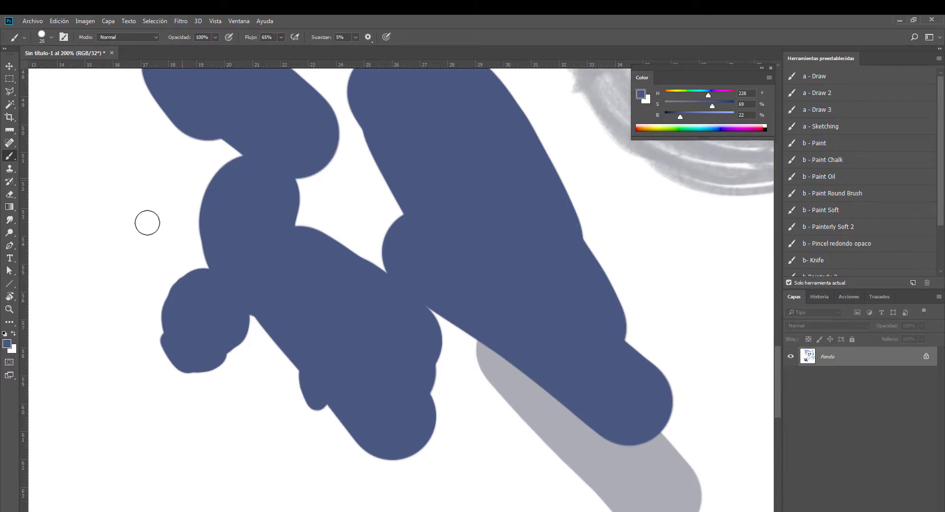
pyautogui.moveTo(123, 199); pyautogui.dragTo(156, 248)
pyautogui.hotkey('ctrl', '-')
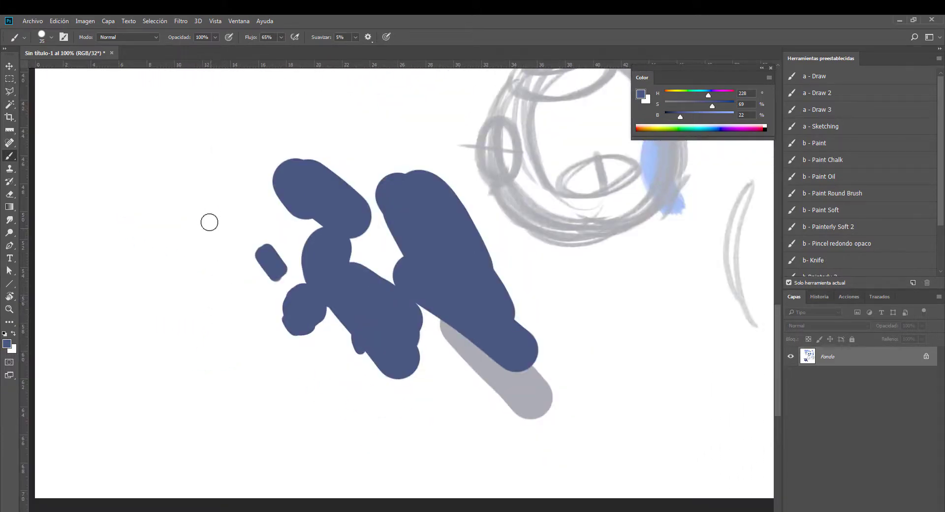
pyautogui.press(']')
pyautogui.moveTo(185, 183); pyautogui.dragTo(246, 269)
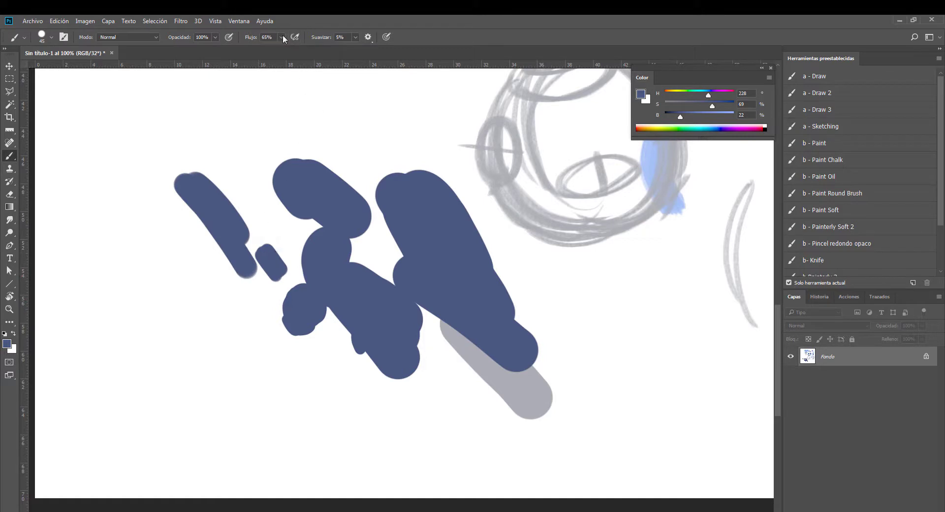
# - At 46% flow, paint and thicken a lower-left dark-blue stroke, then add a round blob beside it
pyautogui.moveTo(267, 51); pyautogui.dragTo(273, 52)
pyautogui.moveTo(187, 315)
pyautogui.mouseDown()
pyautogui.moveTo(263, 391)
pyautogui.moveTo(253, 413)
pyautogui.moveTo(169, 327)
pyautogui.moveTo(190, 337)
pyautogui.mouseUp()
pyautogui.hotkey('ctrl', '+')
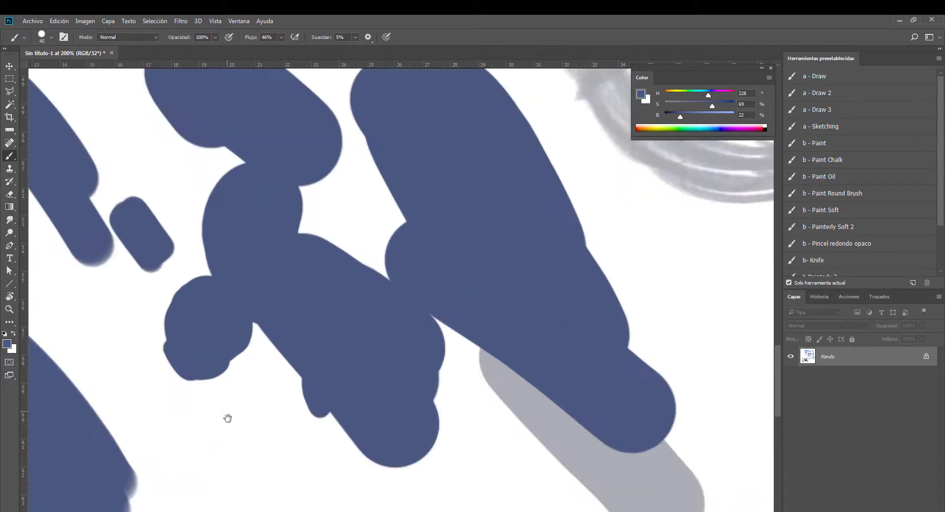
pyautogui.moveTo(228, 418); pyautogui.dragTo(390, 346)
pyautogui.moveTo(321, 398)
pyautogui.mouseDown()
pyautogui.moveTo(285, 352)
pyautogui.moveTo(198, 323)
pyautogui.moveTo(255, 404)
pyautogui.mouseUp()
pyautogui.moveTo(508, 376)
pyautogui.mouseDown()
pyautogui.moveTo(466, 428)
pyautogui.moveTo(492, 421)
pyautogui.moveTo(447, 373)
pyautogui.moveTo(473, 409)
pyautogui.mouseUp()
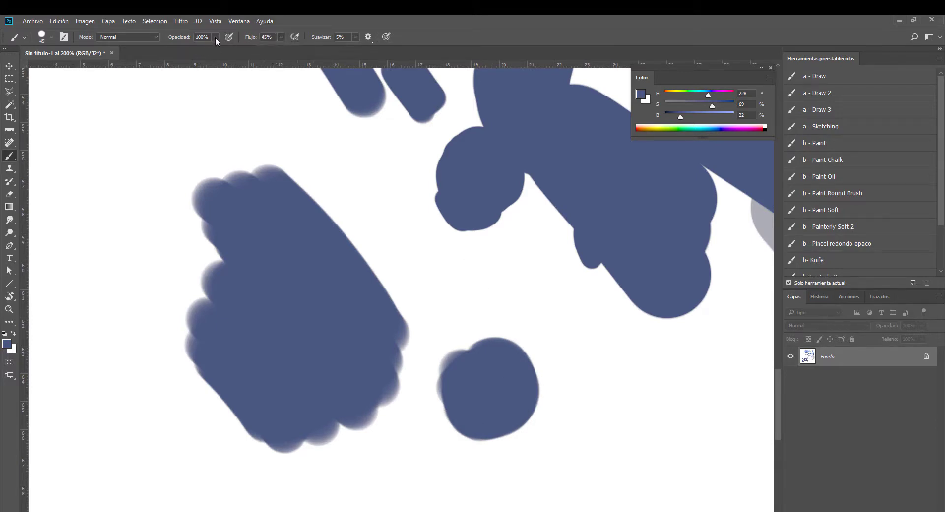
# - Paint two semi-transparent blue dabs at 85% and 96% brush opacity
pyautogui.press('8')
pyautogui.press('5')
pyautogui.moveTo(381, 182); pyautogui.dragTo(367, 195)
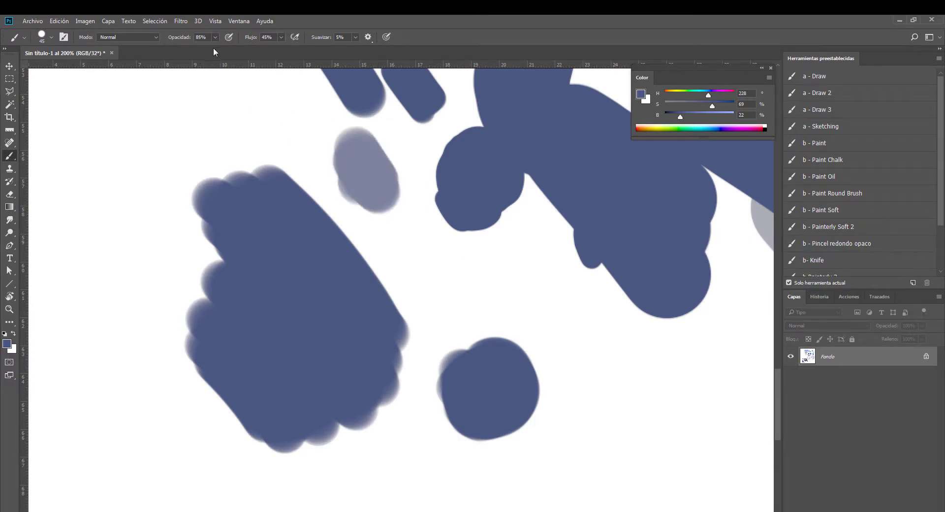
pyautogui.press('9')
pyautogui.press('6')
pyautogui.moveTo(304, 160); pyautogui.dragTo(280, 129)
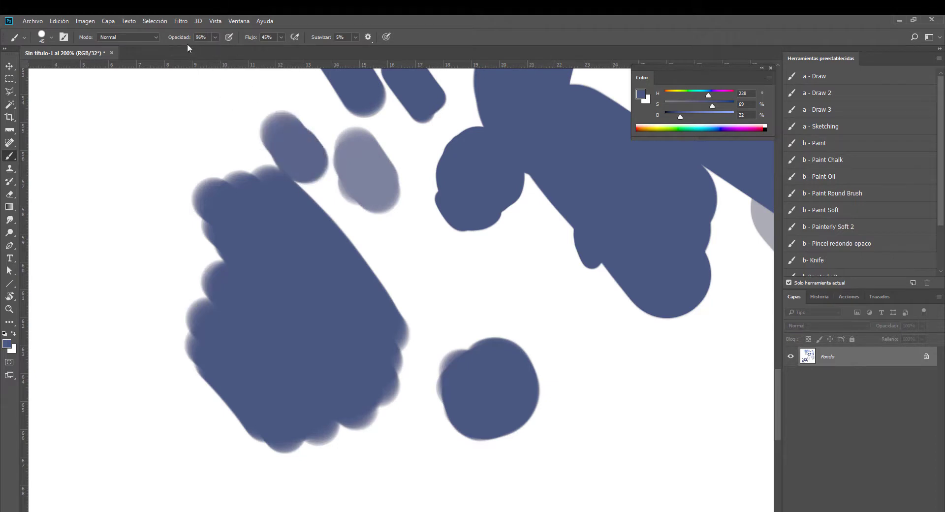
# - Paint pale translucent streaked strokes down the left at 26% opacity
pyautogui.moveTo(214, 40); pyautogui.dragTo(180, 49)
pyautogui.moveTo(207, 162)
pyautogui.mouseDown()
pyautogui.moveTo(146, 179)
pyautogui.moveTo(172, 238)
pyautogui.moveTo(143, 274)
pyautogui.moveTo(158, 314)
pyautogui.moveTo(350, 284)
pyautogui.mouseUp()
pyautogui.moveTo(209, 209)
pyautogui.mouseDown()
pyautogui.moveTo(176, 236)
pyautogui.moveTo(160, 269)
pyautogui.moveTo(163, 326)
pyautogui.moveTo(181, 378)
pyautogui.moveTo(251, 468)
pyautogui.mouseUp()
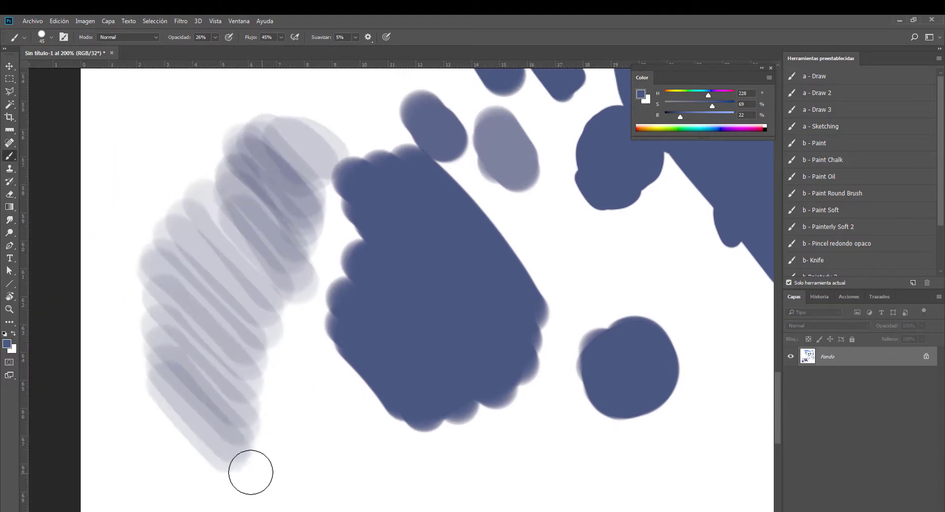
pyautogui.hotkey('ctrl', '-')
pyautogui.moveTo(522, 231)
pyautogui.mouseDown()
pyautogui.moveTo(356, 333)
pyautogui.moveTo(317, 328)
pyautogui.mouseUp()
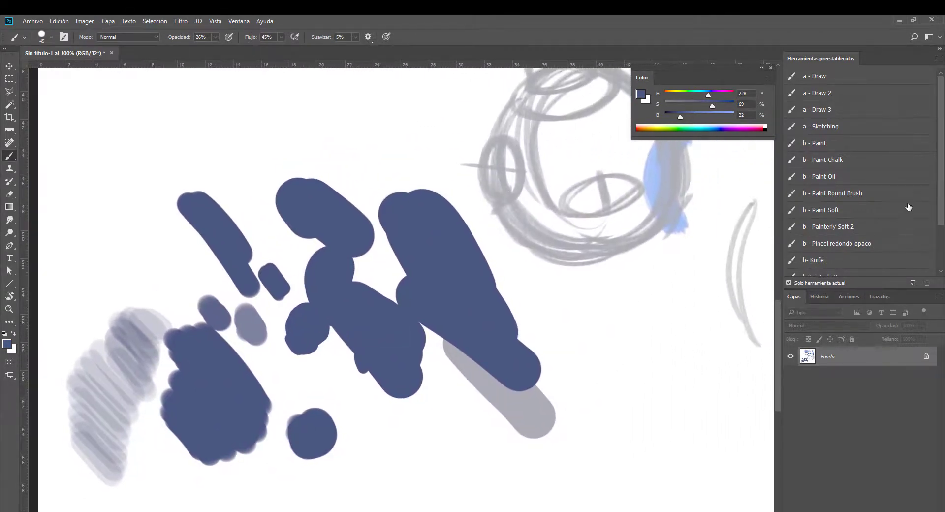
# - Test Oil Pastel with a small dab, then paint grey b-Painterly 2 strokes at upper left
pyautogui.scroll(-3, 942, 208)
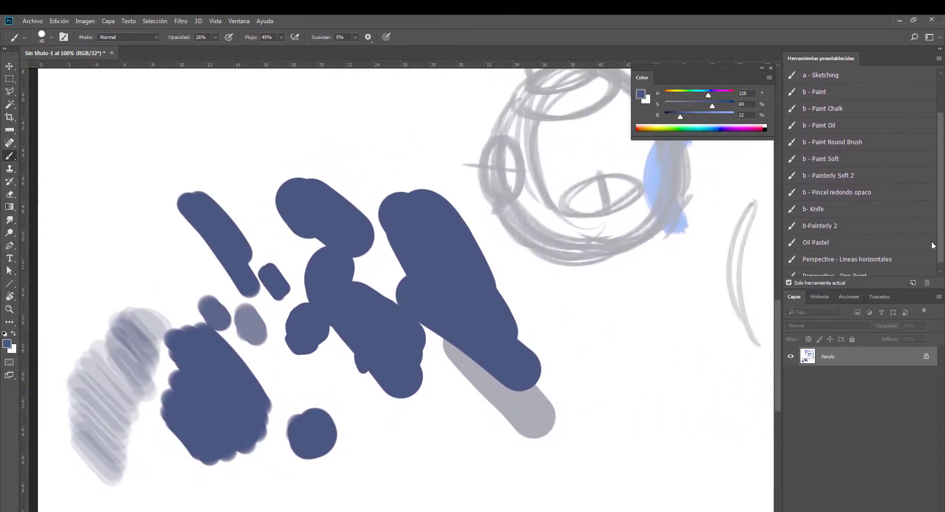
pyautogui.click(826, 242)
pyautogui.moveTo(406, 127); pyautogui.dragTo(429, 155)
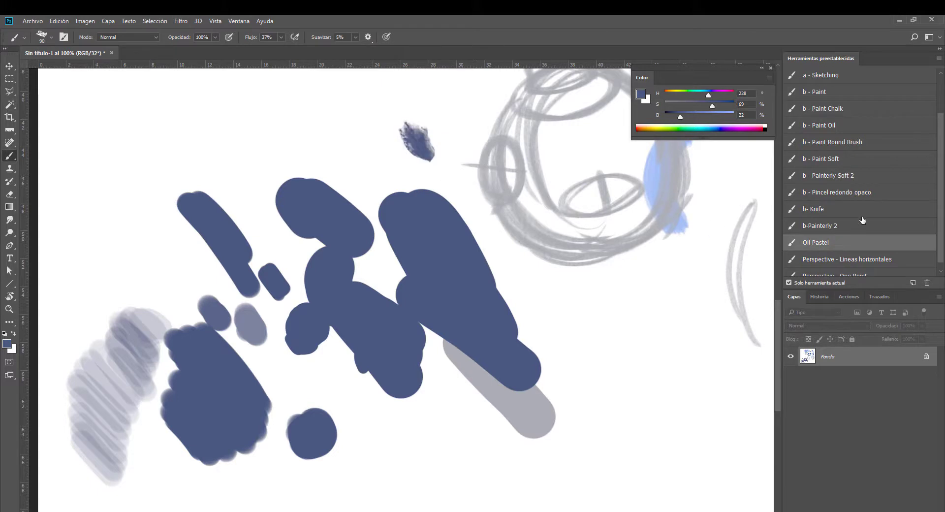
pyautogui.click(826, 208)
pyautogui.click(826, 226)
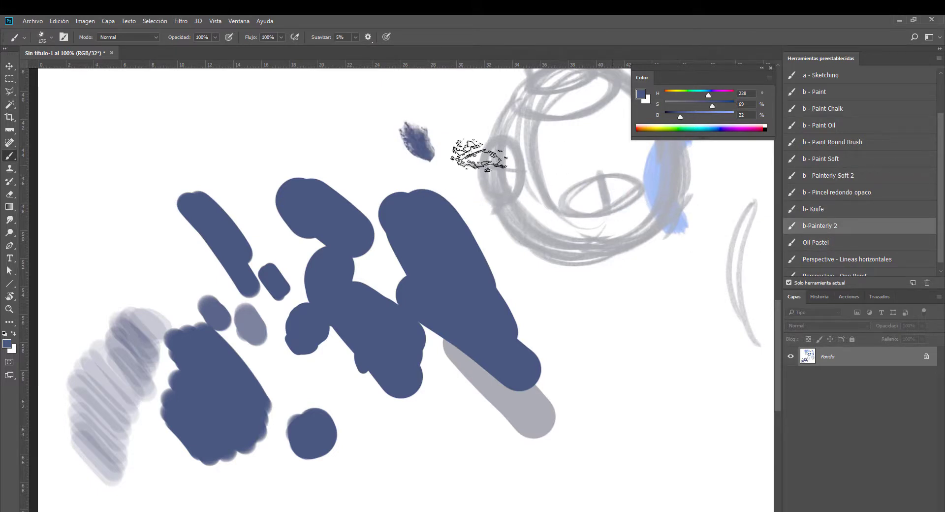
pyautogui.moveTo(265, 111); pyautogui.dragTo(319, 160)
pyautogui.moveTo(211, 110); pyautogui.dragTo(269, 167)
# - In an emptier area, layer grey-blue and dark blue painterly strokes, enlarging the brush to 300
pyautogui.moveTo(135, 104)
pyautogui.mouseDown()
pyautogui.moveTo(268, 178)
pyautogui.moveTo(413, 334)
pyautogui.moveTo(428, 433)
pyautogui.mouseUp()
pyautogui.moveTo(364, 192); pyautogui.dragTo(408, 251)
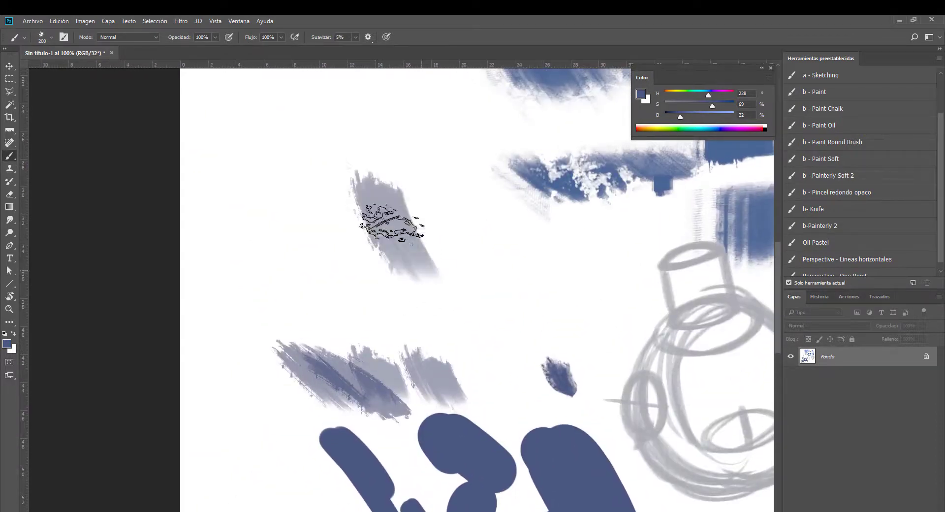
pyautogui.moveTo(305, 152)
pyautogui.mouseDown()
pyautogui.moveTo(433, 275)
pyautogui.moveTo(285, 162)
pyautogui.moveTo(443, 310)
pyautogui.mouseUp()
pyautogui.moveTo(301, 221); pyautogui.dragTo(418, 300)
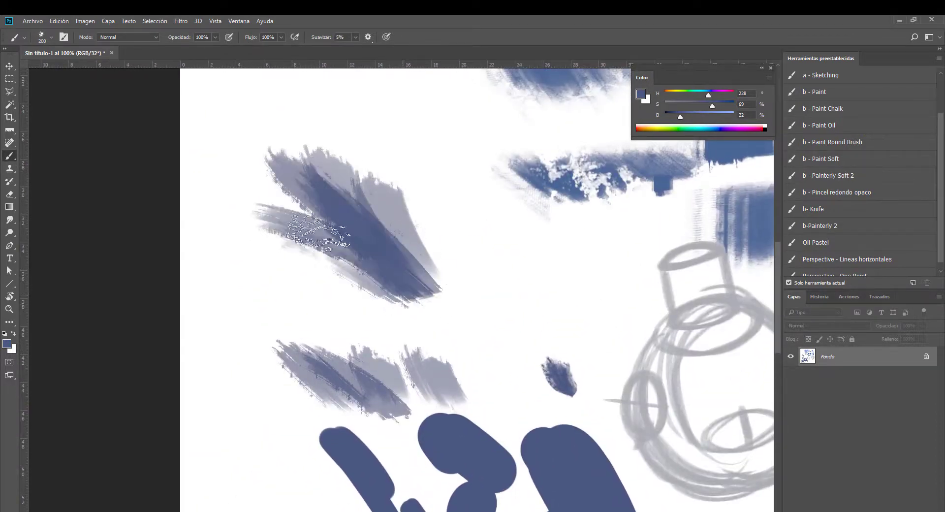
pyautogui.press(']')
pyautogui.moveTo(236, 197)
pyautogui.mouseDown()
pyautogui.moveTo(423, 300)
pyautogui.moveTo(390, 274)
pyautogui.moveTo(369, 274)
pyautogui.moveTo(422, 243)
pyautogui.moveTo(384, 197)
pyautogui.mouseUp()
# - Paint a tall grey-blue painterly streak extending upward, with the brush shrunk to 250
pyautogui.moveTo(507, 389)
pyautogui.mouseDown()
pyautogui.moveTo(492, 231)
pyautogui.moveTo(516, 384)
pyautogui.mouseUp()
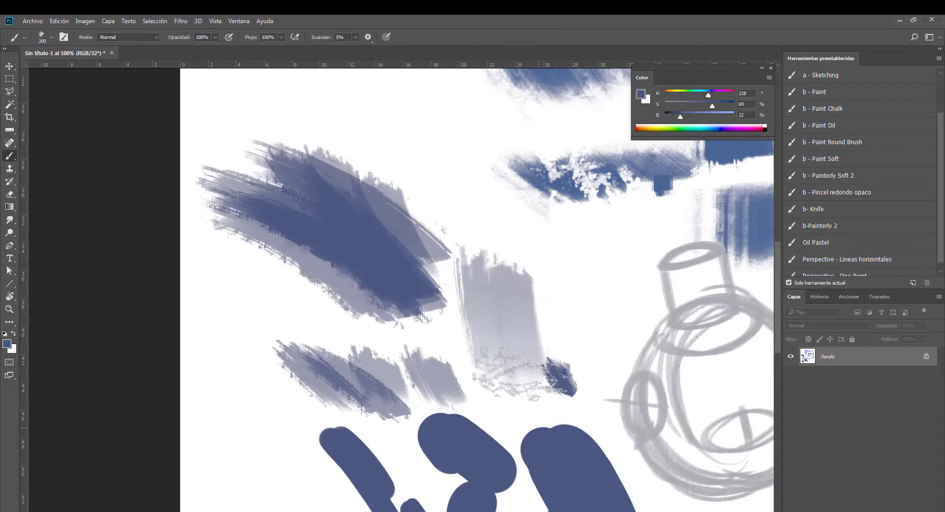
pyautogui.moveTo(492, 216)
pyautogui.mouseDown()
pyautogui.moveTo(529, 384)
pyautogui.moveTo(419, 182)
pyautogui.mouseUp()
pyautogui.moveTo(396, 93)
pyautogui.mouseDown()
pyautogui.moveTo(390, 211)
pyautogui.moveTo(379, 219)
pyautogui.moveTo(432, 268)
pyautogui.moveTo(359, 193)
pyautogui.moveTo(380, 253)
pyautogui.moveTo(357, 249)
pyautogui.moveTo(359, 263)
pyautogui.moveTo(379, 249)
pyautogui.moveTo(474, 270)
pyautogui.moveTo(288, 153)
pyautogui.mouseUp()
pyautogui.press('[')
pyautogui.moveTo(707, 382)
pyautogui.mouseDown()
pyautogui.moveTo(595, 281)
pyautogui.moveTo(500, 156)
pyautogui.mouseUp()
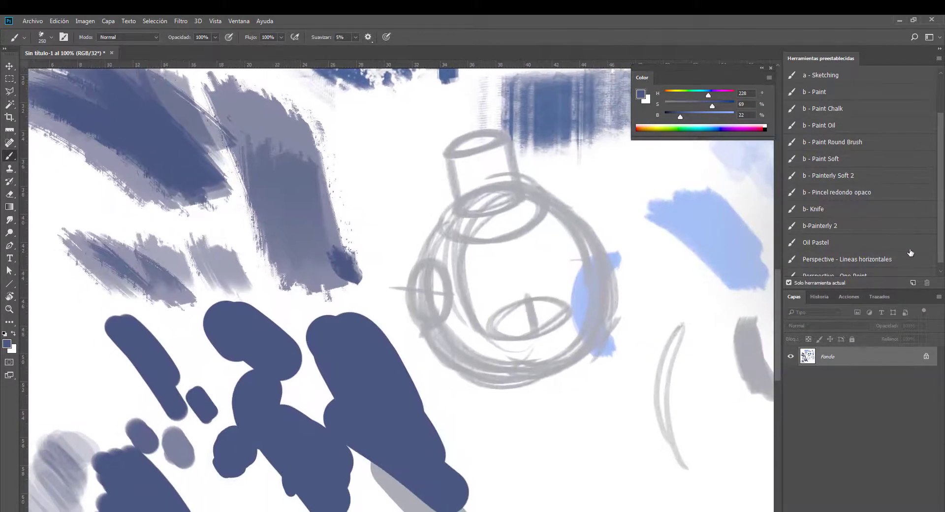
# - Paint a textured blue test stroke below the sketch with b - Paint Oil at size 80
pyautogui.scroll(-1, 935, 236)
pyautogui.click(836, 117)
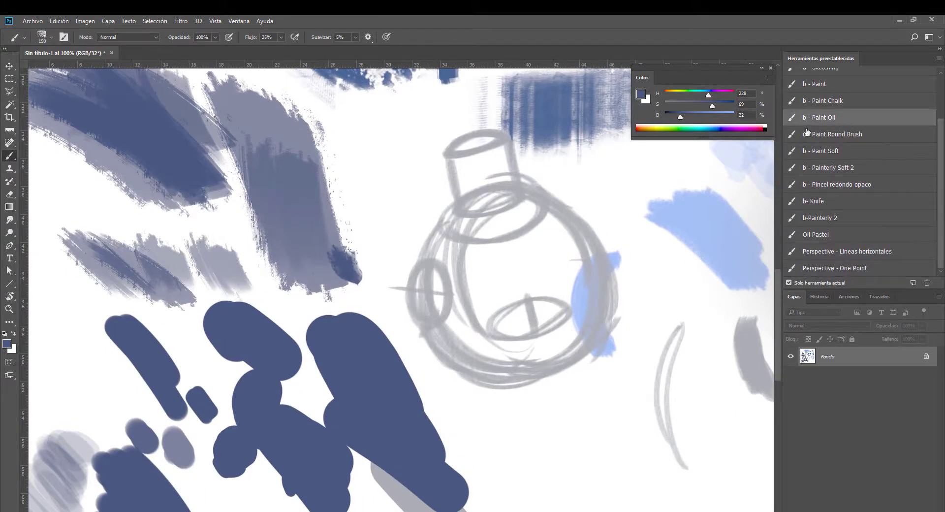
pyautogui.press('[')
pyautogui.press('[')
pyautogui.press('[')
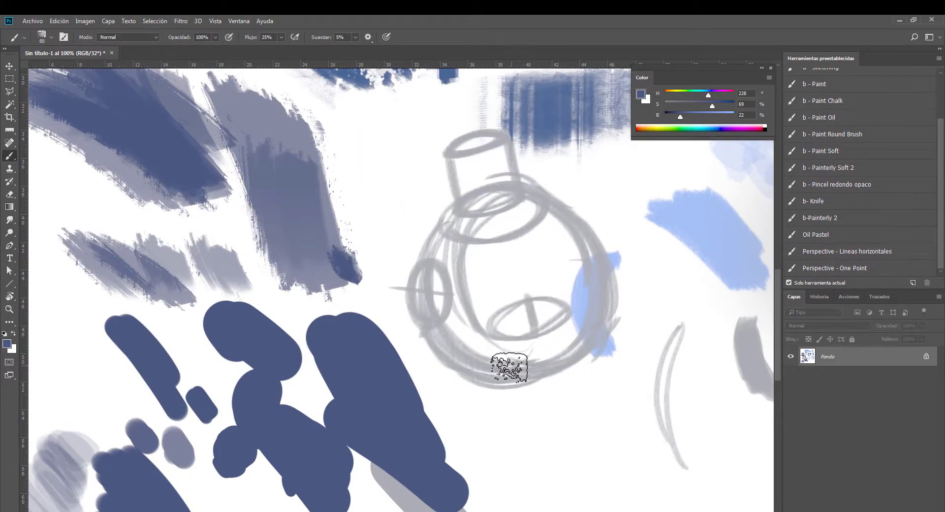
pyautogui.scroll(1, 430, 252)
pyautogui.moveTo(429, 253); pyautogui.dragTo(382, 181)
pyautogui.moveTo(501, 261); pyautogui.dragTo(533, 357)
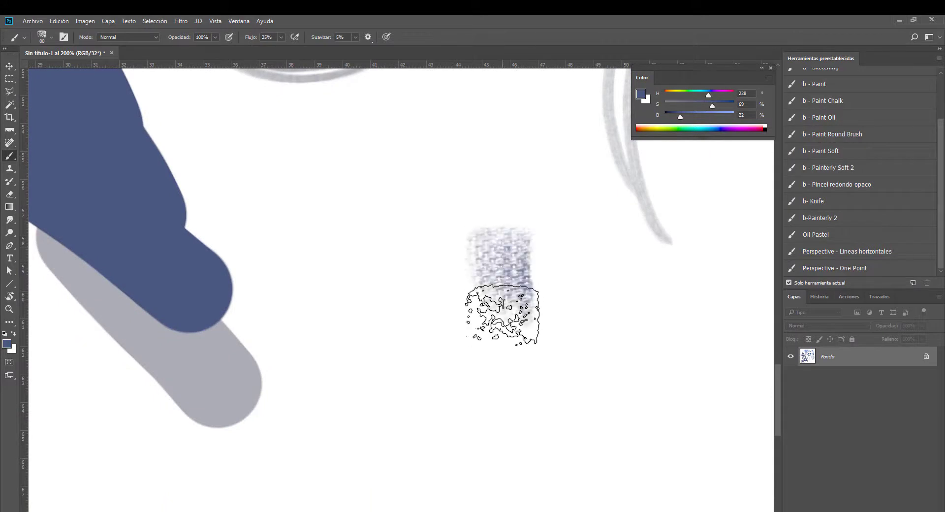
# - Scribble textured blue patches, then add light strokes around them at brush size 200
pyautogui.hotkey('ctrl', '-')
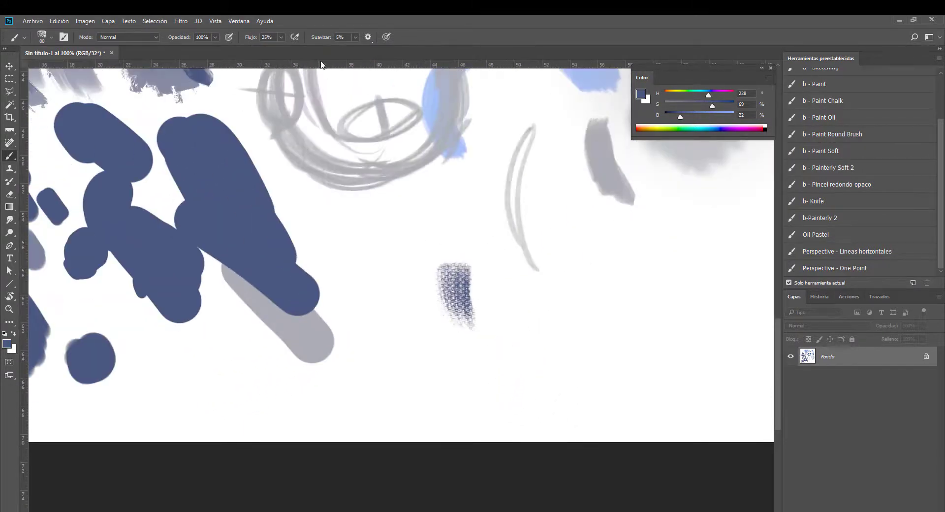
pyautogui.moveTo(443, 344); pyautogui.dragTo(433, 354)
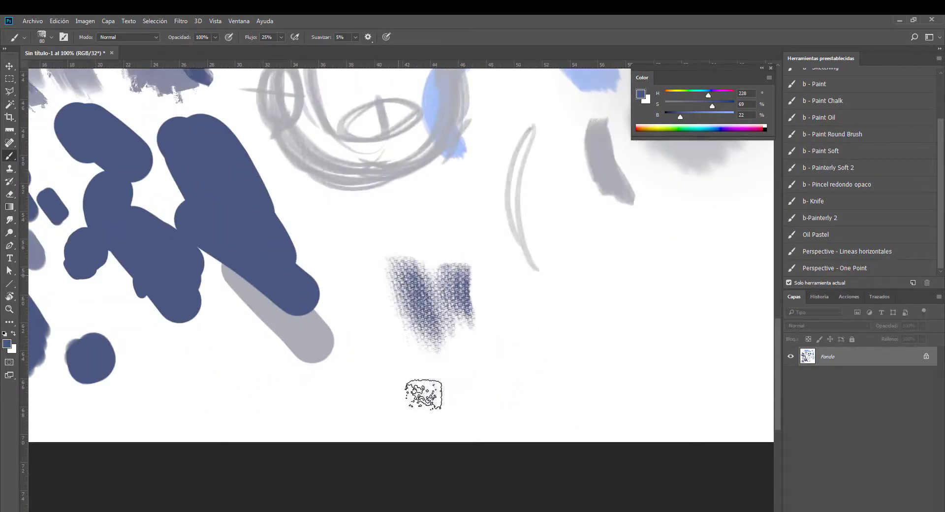
pyautogui.moveTo(367, 367)
pyautogui.mouseDown()
pyautogui.moveTo(386, 333)
pyautogui.moveTo(386, 371)
pyautogui.moveTo(379, 358)
pyautogui.mouseUp()
pyautogui.press(']')
pyautogui.press(']')
pyautogui.press(']')
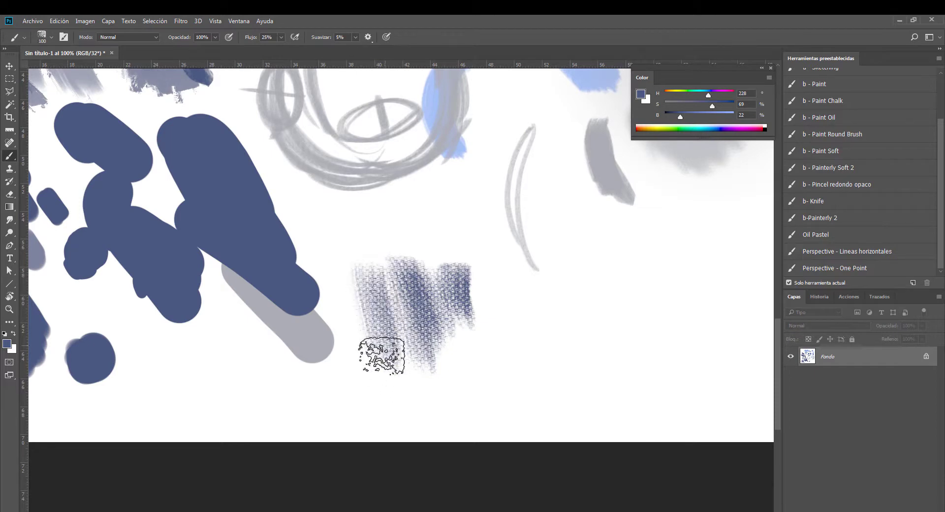
pyautogui.press(']')
pyautogui.press(']')
pyautogui.moveTo(401, 270)
pyautogui.mouseDown()
pyautogui.moveTo(459, 375)
pyautogui.moveTo(499, 302)
pyautogui.moveTo(459, 379)
pyautogui.mouseUp()
# - Adjust flow and paint a dense patch, then a small dab and larger patch at size 60
pyautogui.moveTo(281, 38); pyautogui.dragTo(277, 52)
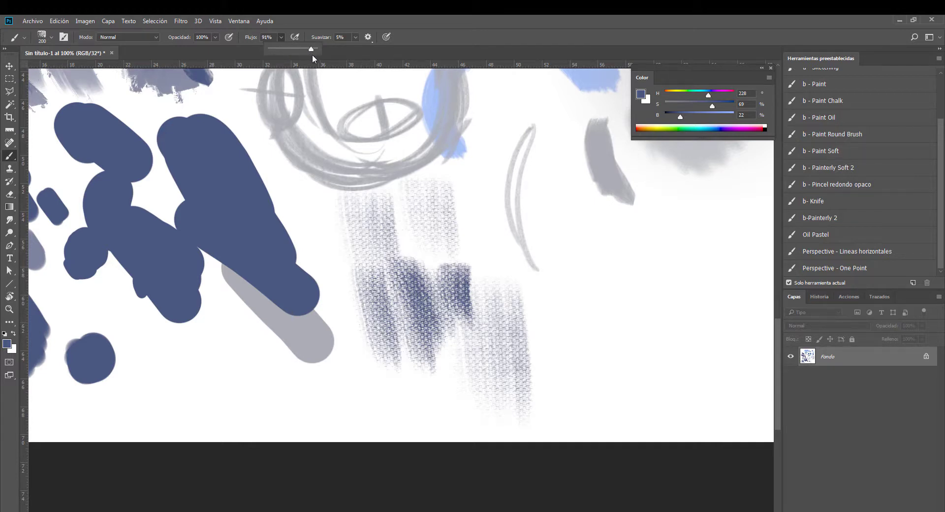
pyautogui.moveTo(614, 343)
pyautogui.mouseDown()
pyautogui.moveTo(610, 334)
pyautogui.moveTo(617, 340)
pyautogui.mouseUp()
pyautogui.hscroll(5, 541, 369)
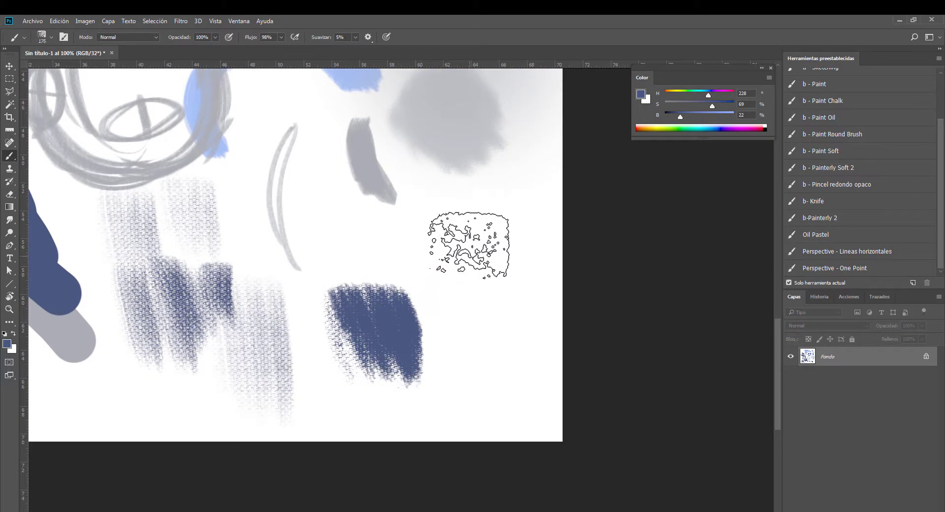
pyautogui.press('[')
pyautogui.press('[')
pyautogui.press('[')
pyautogui.click(487, 233)
pyautogui.moveTo(481, 277); pyautogui.dragTo(532, 283)
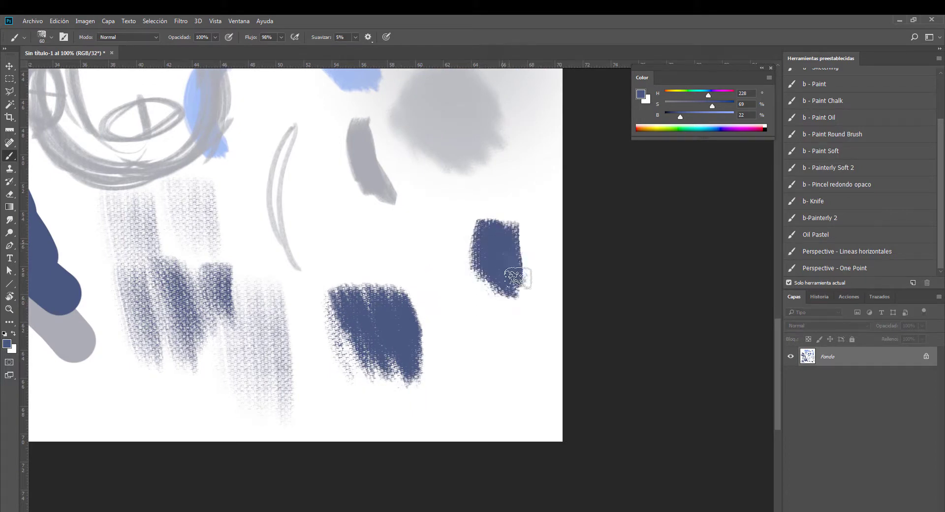
# - At 100% flow, add a small textured patch beside the existing one
pyautogui.moveTo(281, 37); pyautogui.dragTo(301, 55)
pyautogui.moveTo(449, 284)
pyautogui.mouseDown()
pyautogui.moveTo(453, 268)
pyautogui.moveTo(405, 255)
pyautogui.moveTo(424, 245)
pyautogui.moveTo(423, 306)
pyautogui.moveTo(443, 295)
pyautogui.moveTo(386, 249)
pyautogui.moveTo(374, 274)
pyautogui.moveTo(362, 276)
pyautogui.mouseUp()
pyautogui.hotkey('ctrl', '-')
pyautogui.hotkey('ctrl', '-')
pyautogui.moveTo(295, 170); pyautogui.dragTo(423, 287)
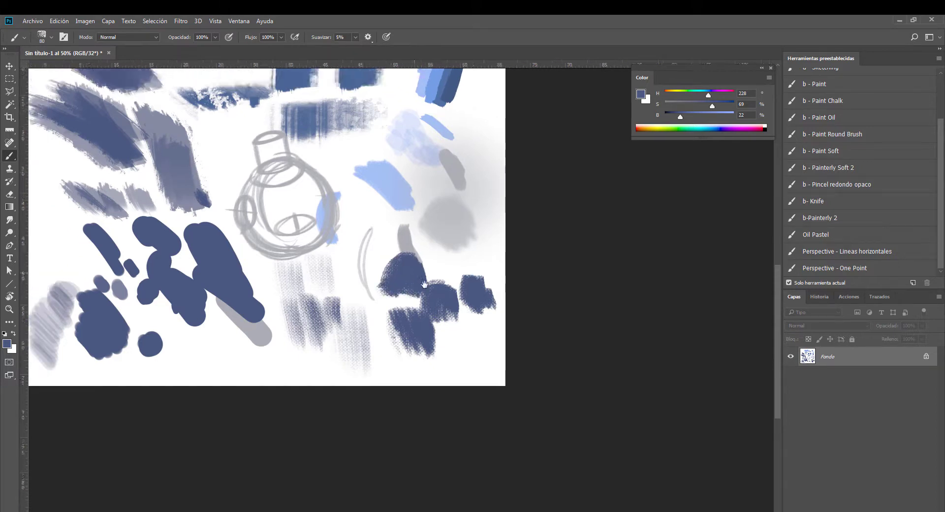
pyautogui.hotkey('ctrl', '-')
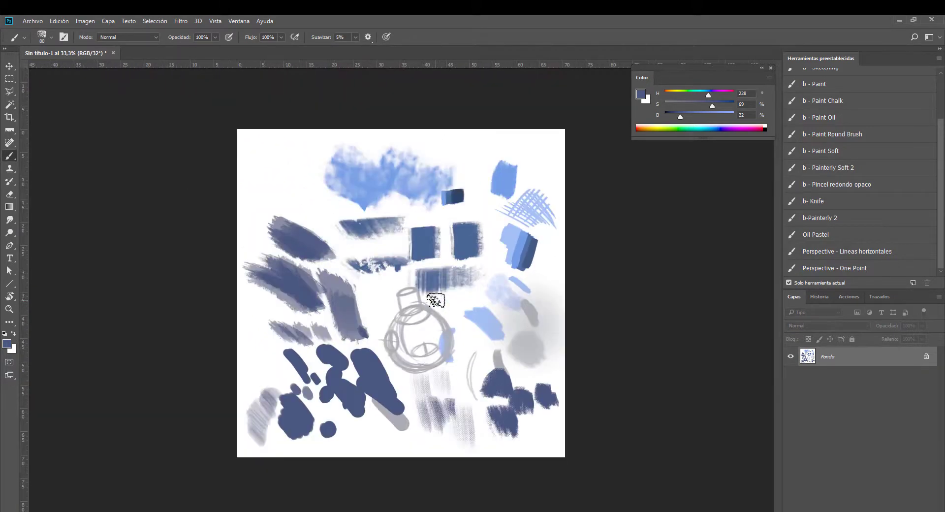